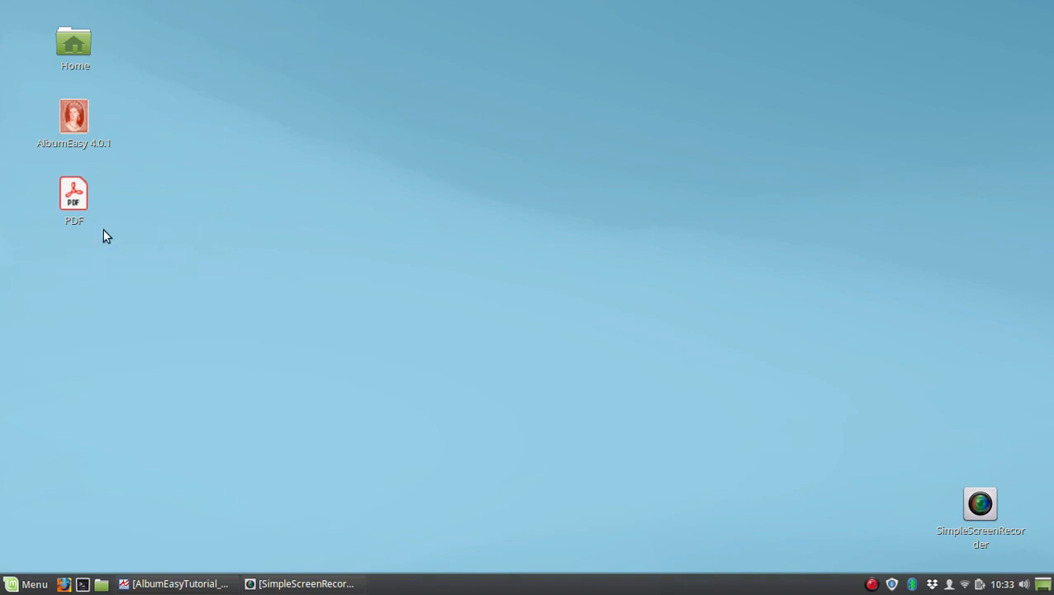
click(83, 199)
click(286, 234)
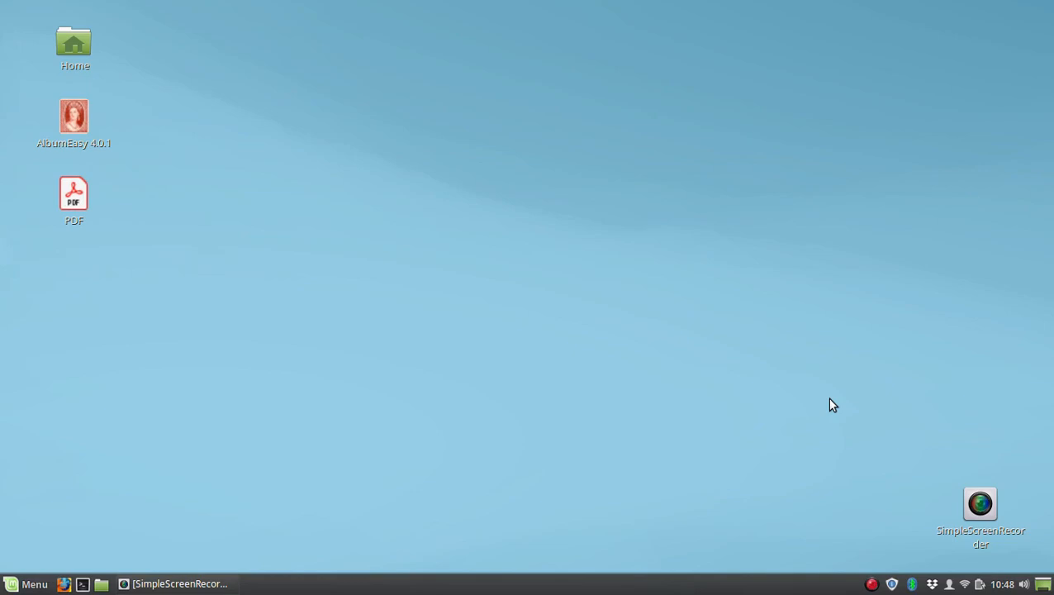
- Launch AlbumEasy 4.0.1, browse through a few startup tips and close the Tip Of The Day dialog
double_click(81, 124)
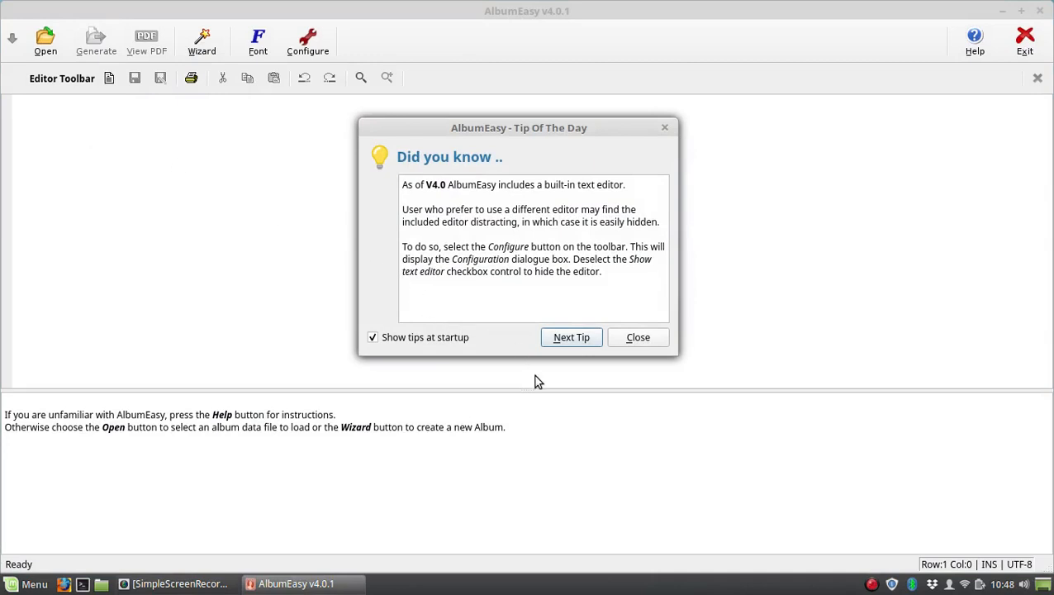
click(574, 338)
click(577, 338)
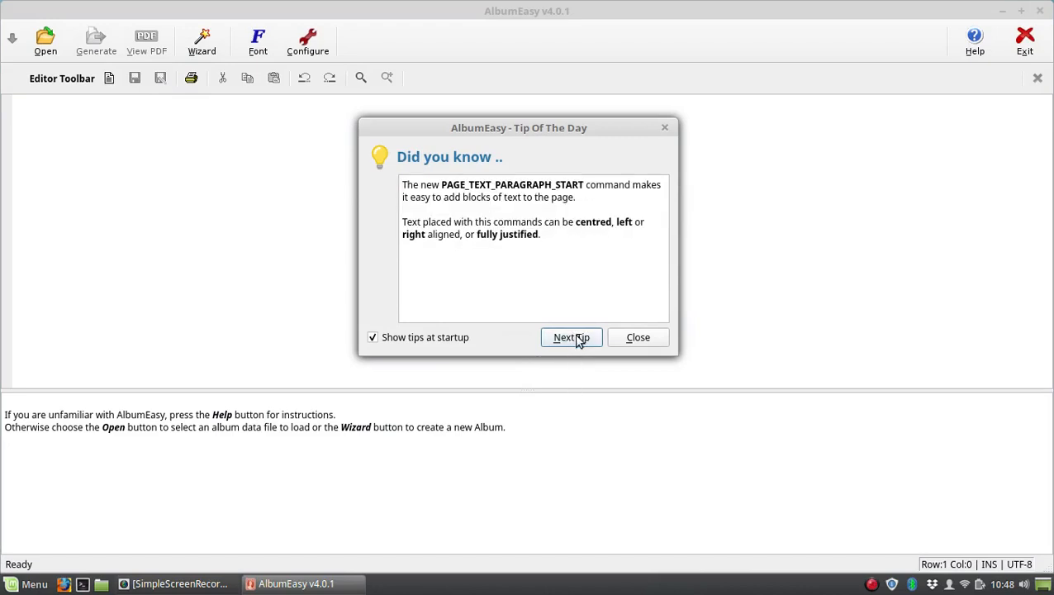
click(586, 339)
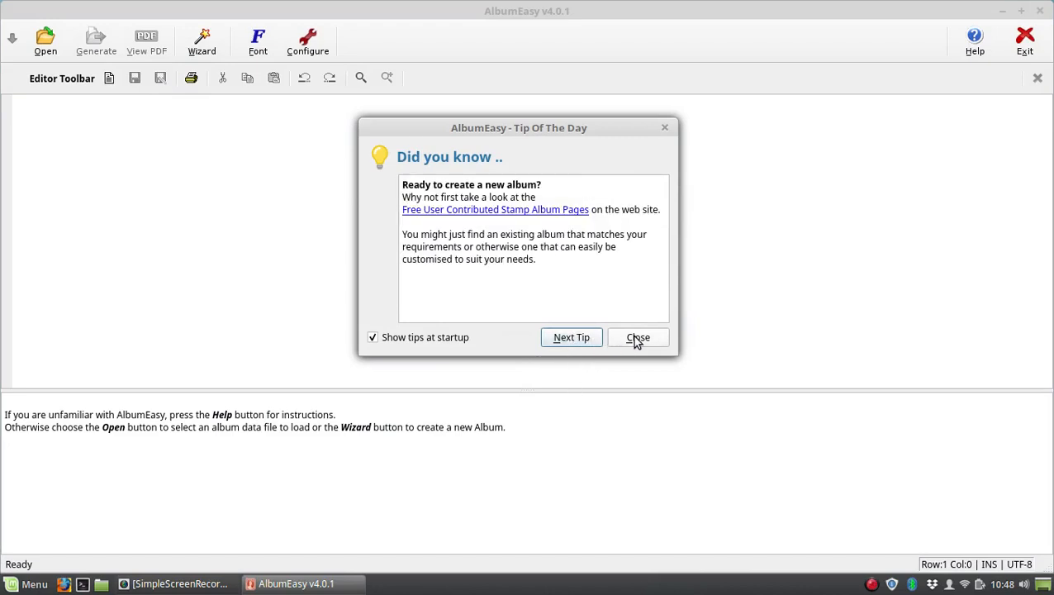
click(637, 338)
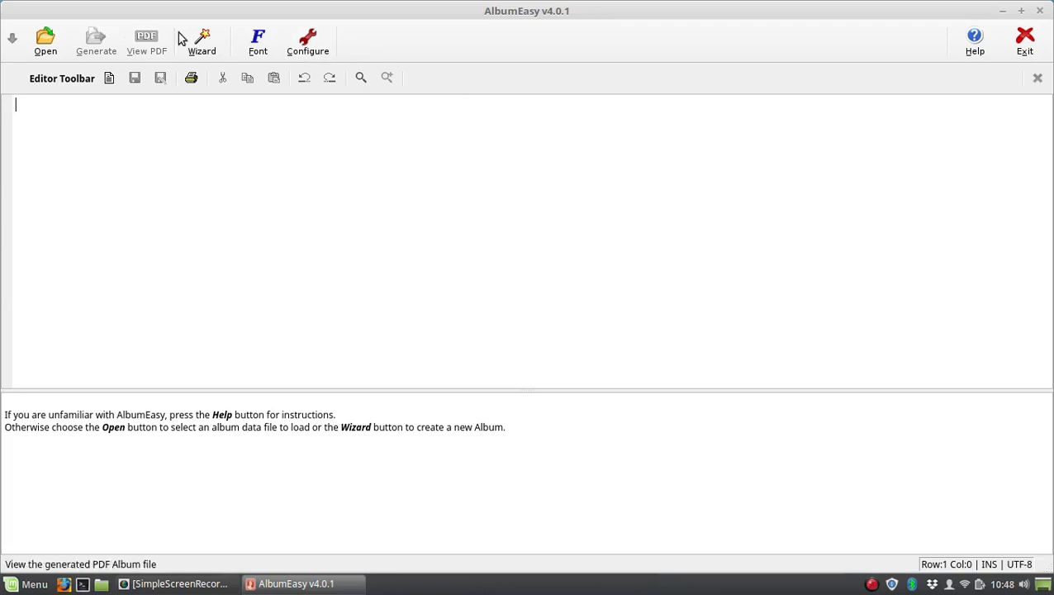
click(195, 238)
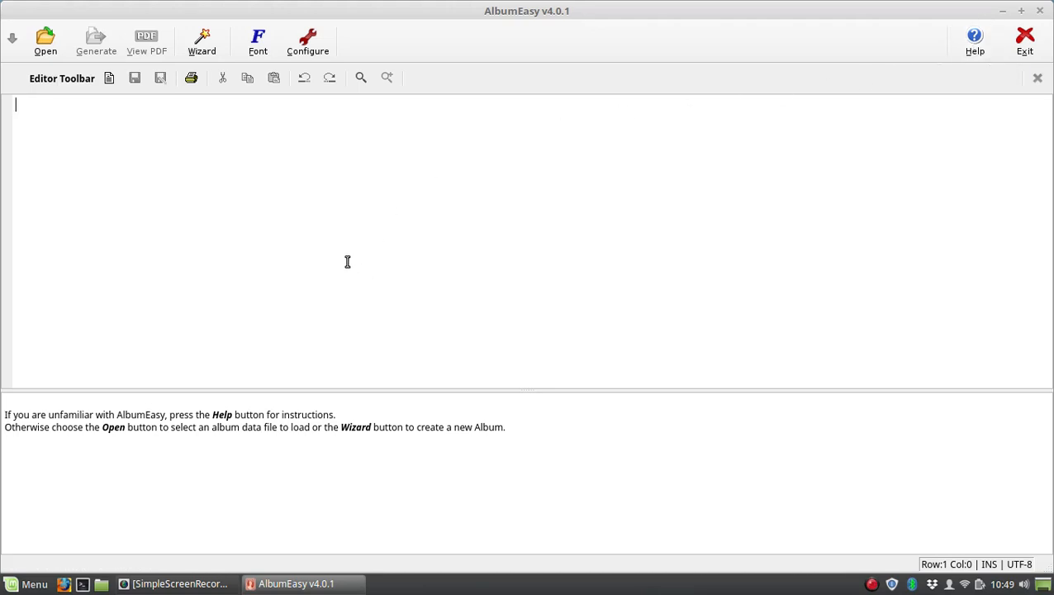
- Open the album text file AlbumSample.txt from the examples folder
click(43, 45)
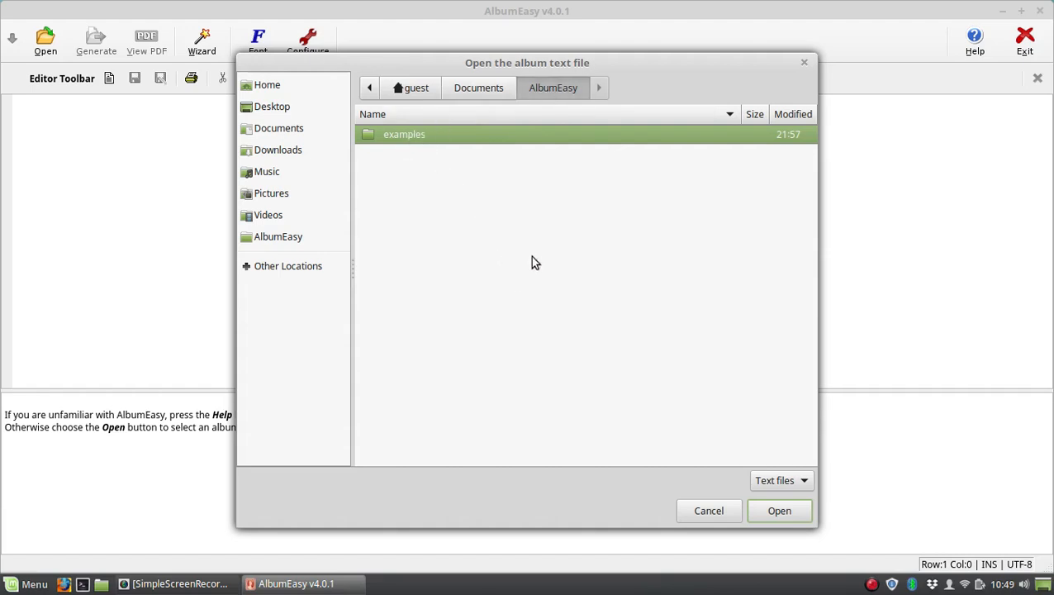
double_click(414, 135)
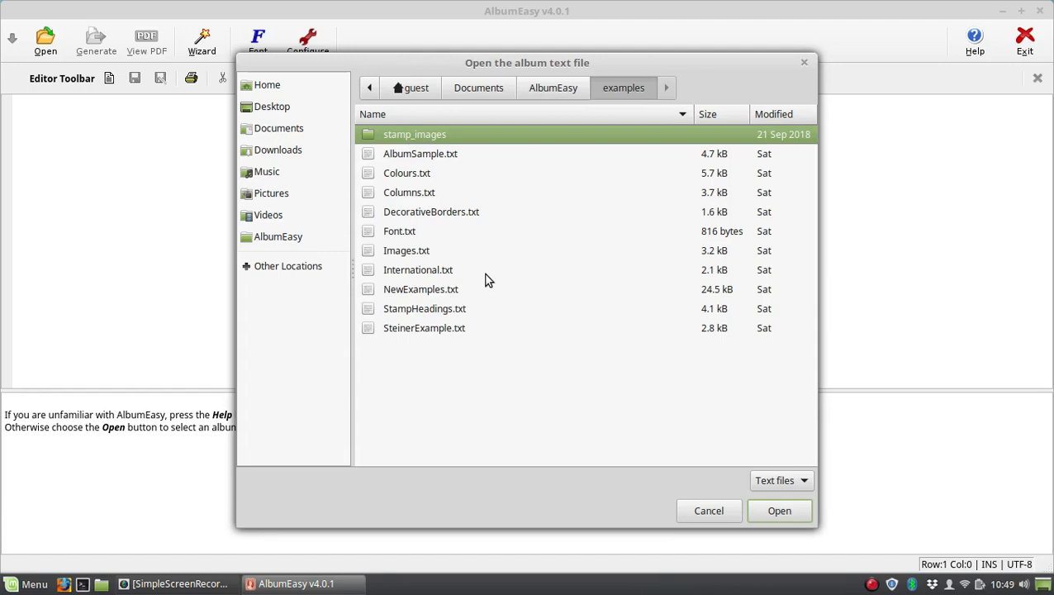
click(452, 155)
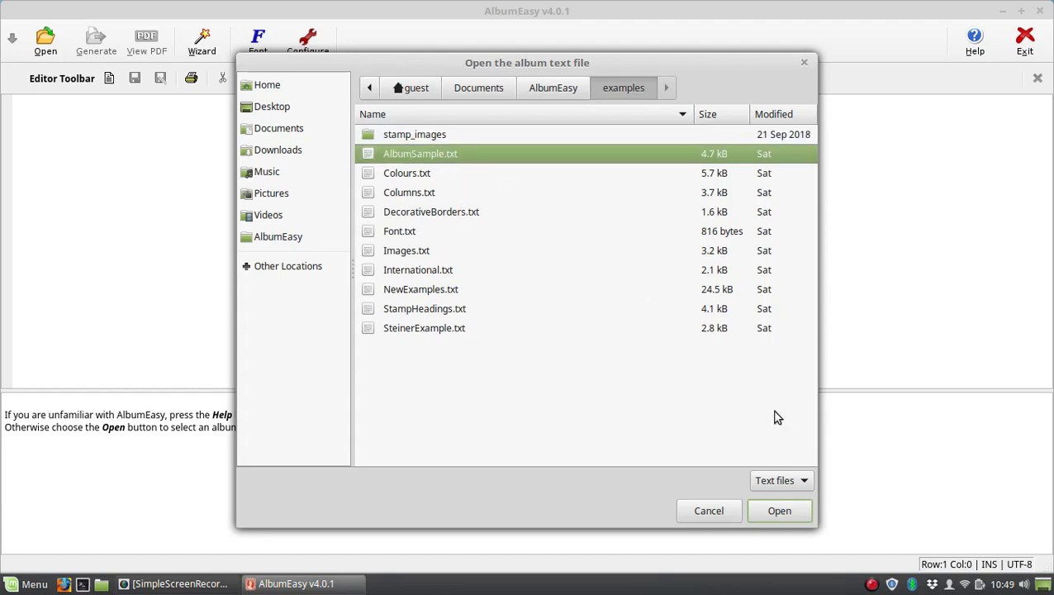
click(784, 513)
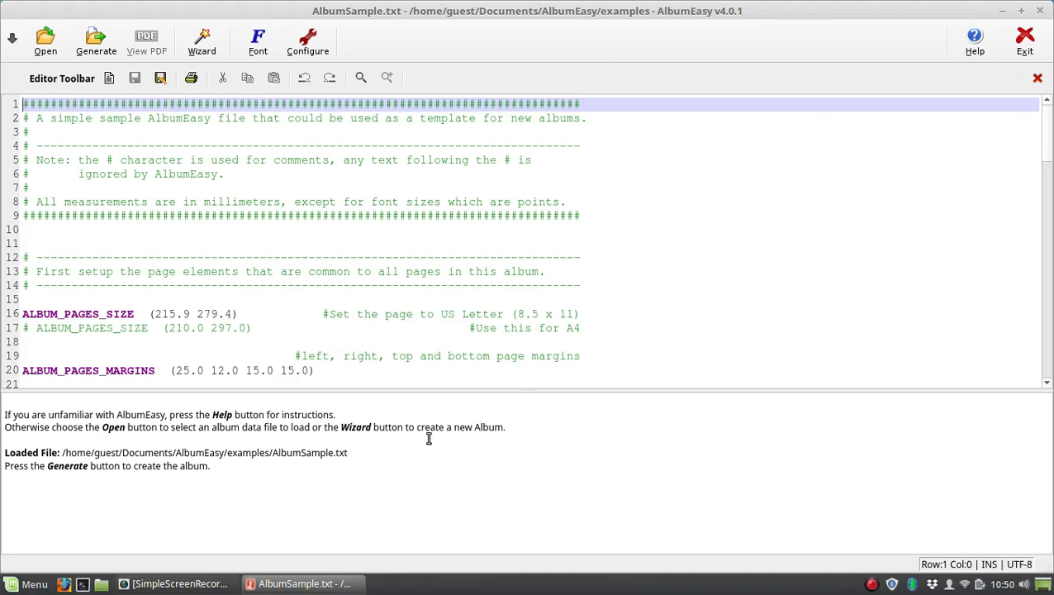
- Enlarge the message area, then generate the AlbumSample album as a PDF and open it in the viewer
drag(501, 389, 551, 212)
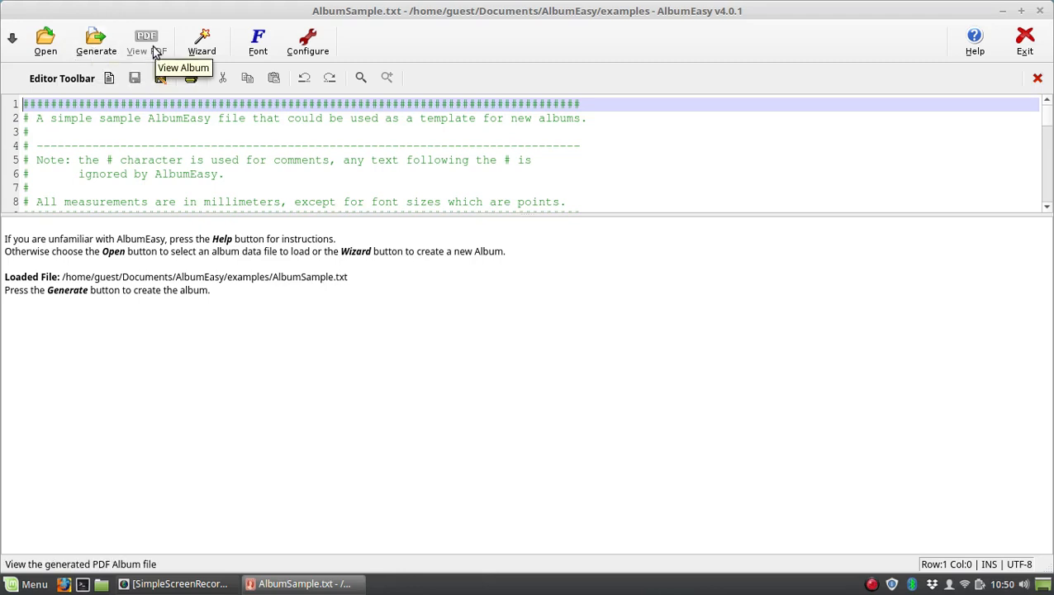
click(96, 37)
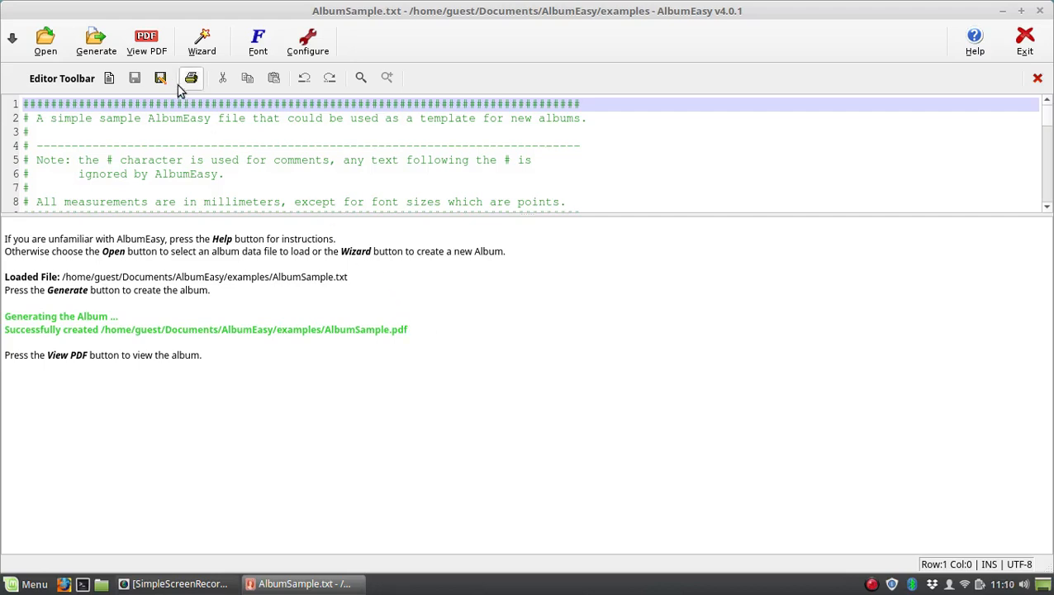
click(158, 52)
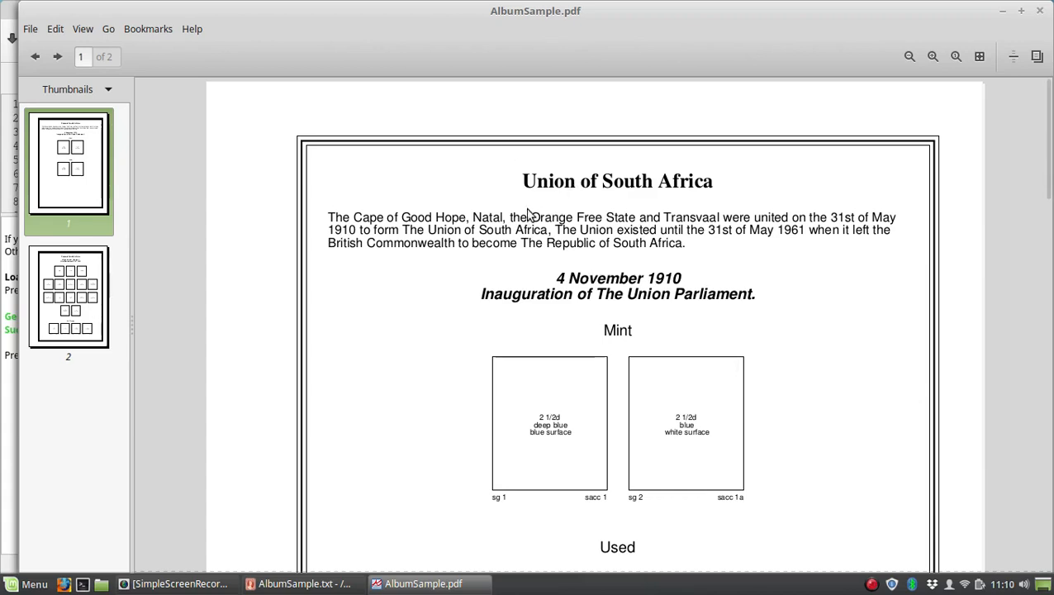
- Look through both pages of AlbumSample.pdf, examining the headings, borders and stamp boxes
scroll(591, 419, down, 1)
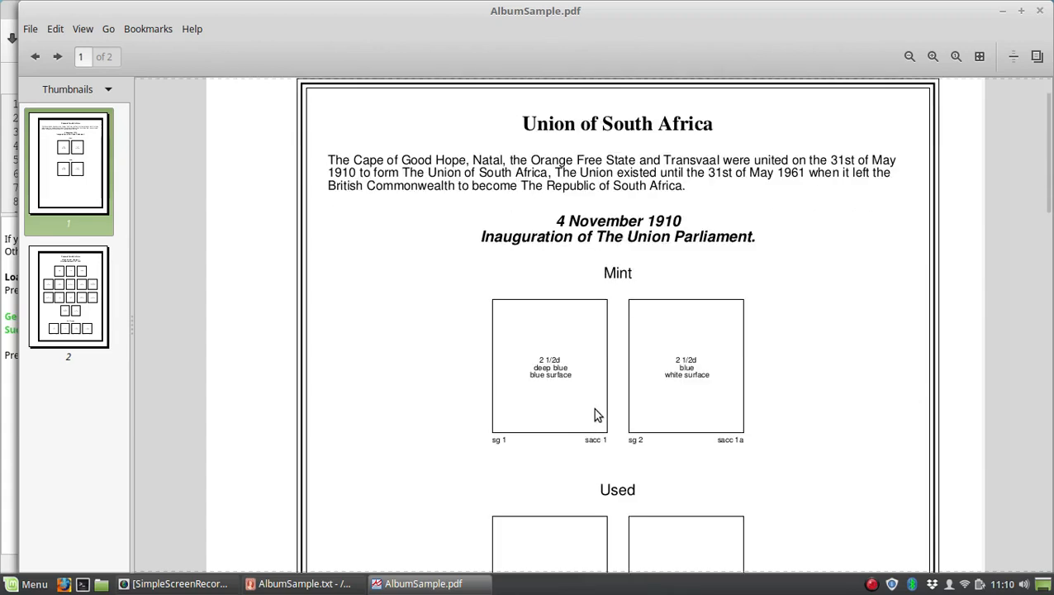
scroll(629, 386, down, 15)
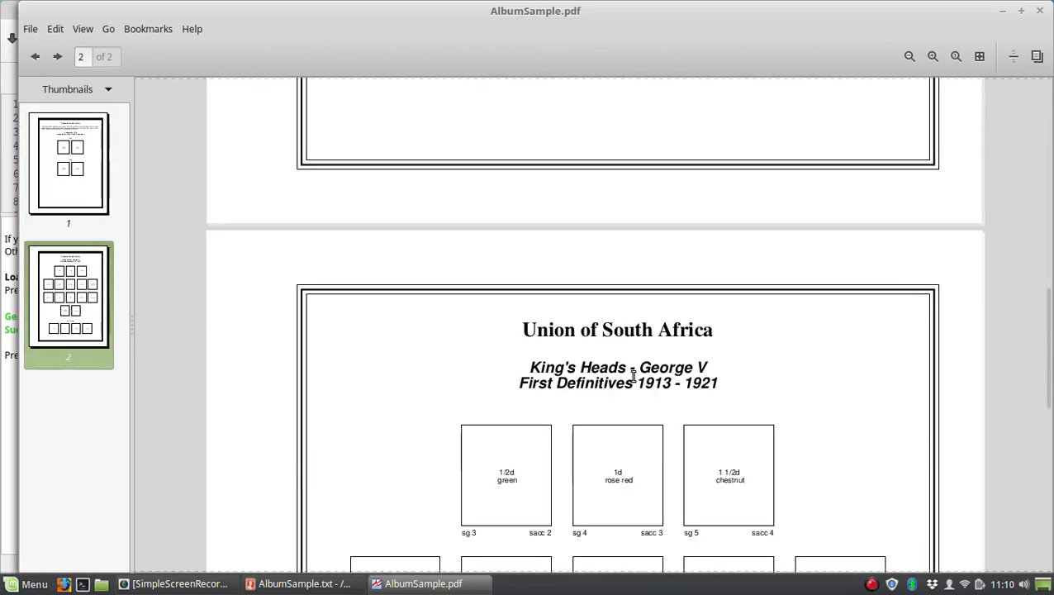
scroll(633, 376, down, 9)
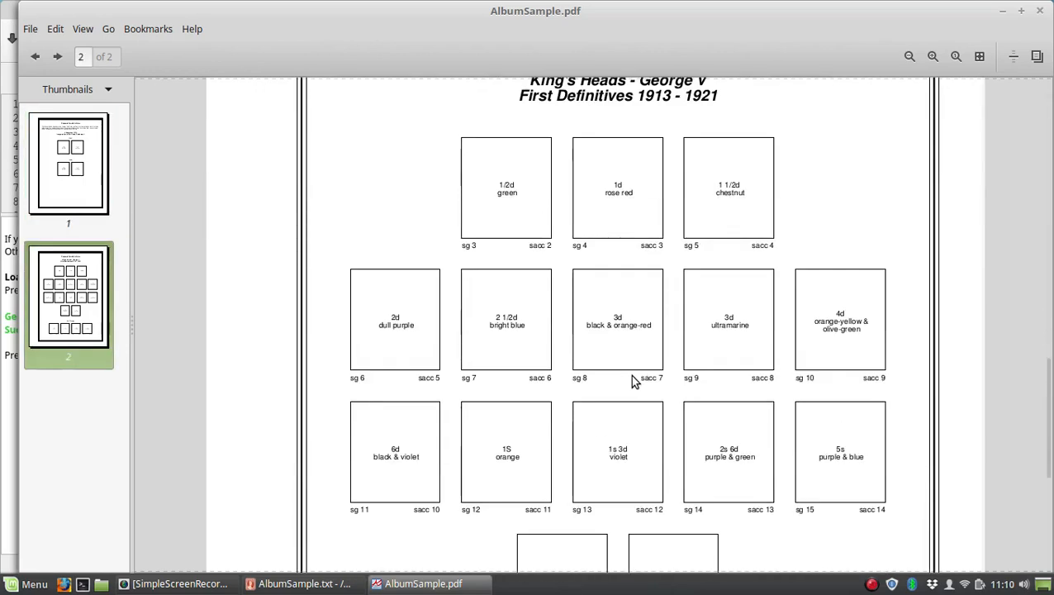
scroll(633, 382, down, 3)
scroll(632, 372, up, 17)
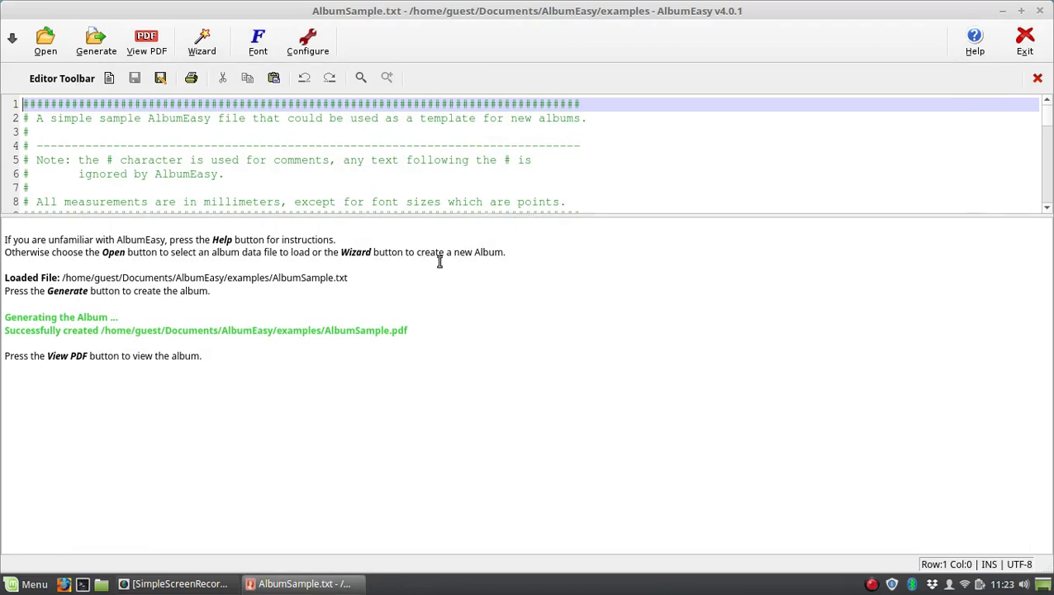
- Enlarge the text editor area above the messages and exit AlbumEasy
drag(386, 213, 410, 374)
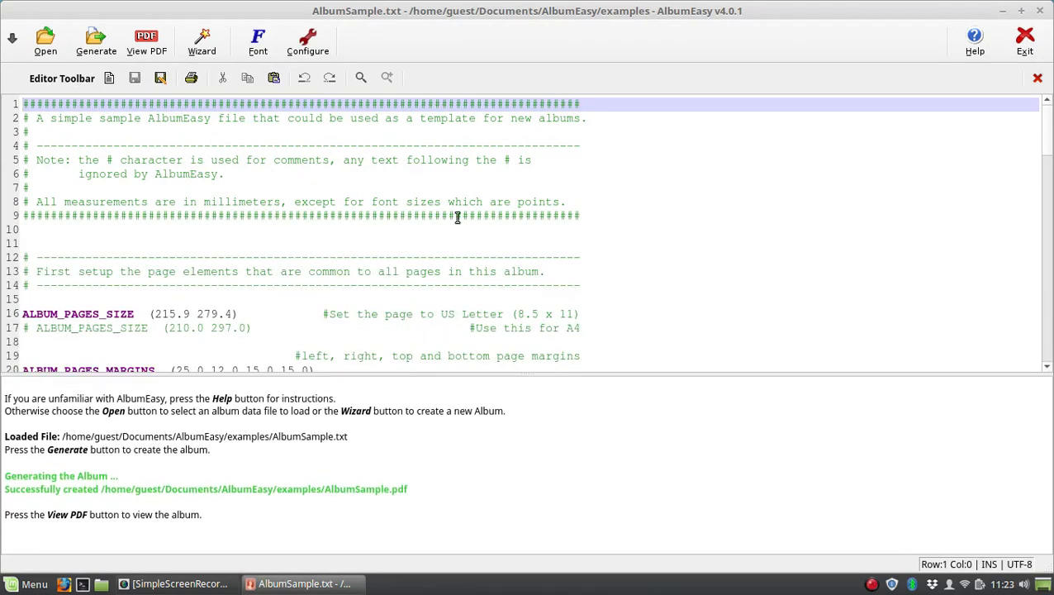
click(1043, 16)
click(585, 295)
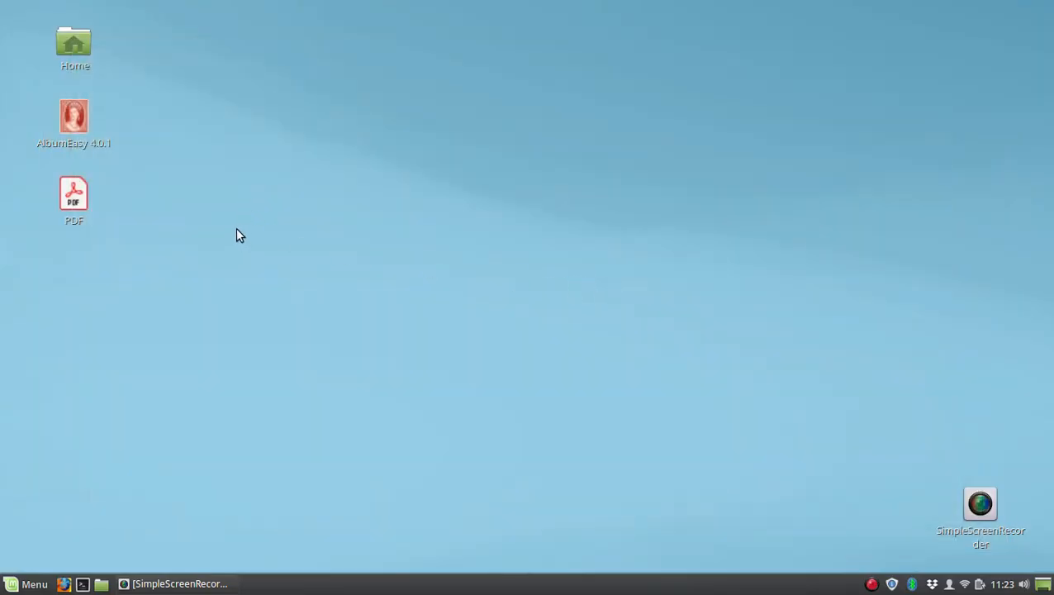
- Start AlbumEasy 4.0.1 again from the desktop and dismiss its tip of the day
click(75, 130)
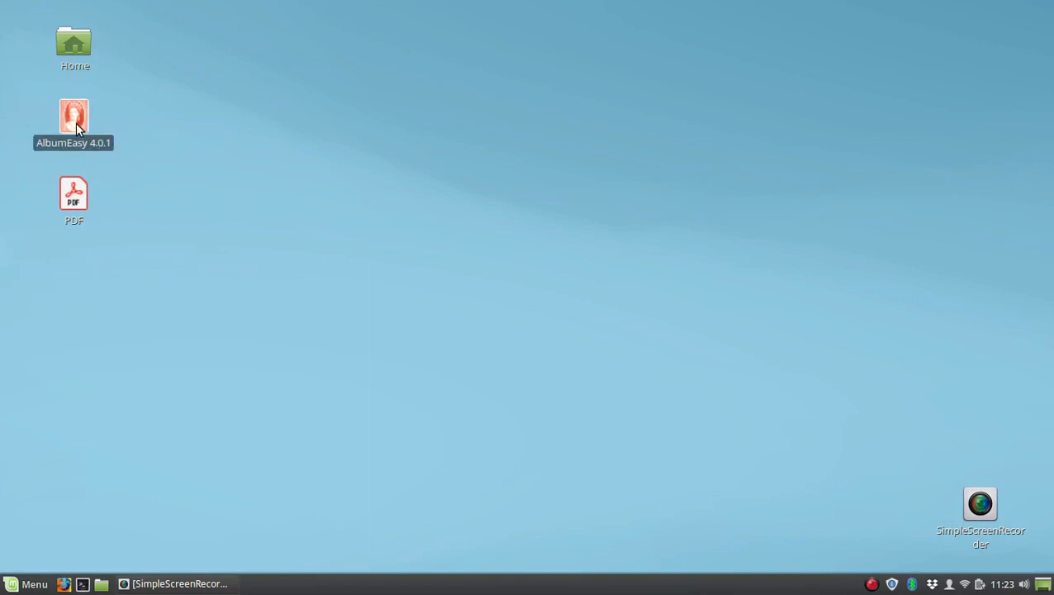
double_click(74, 122)
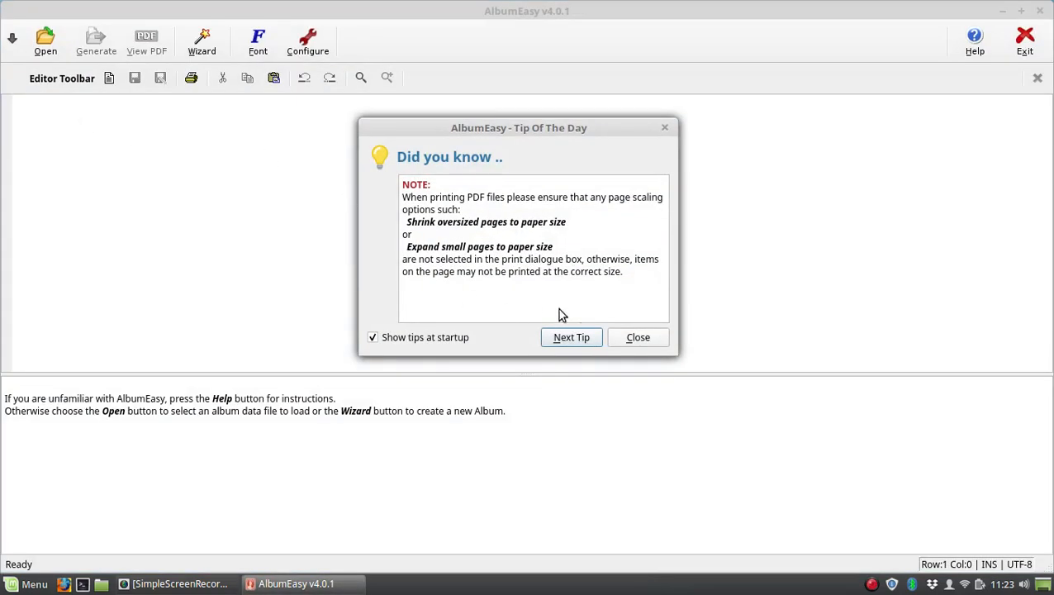
click(626, 335)
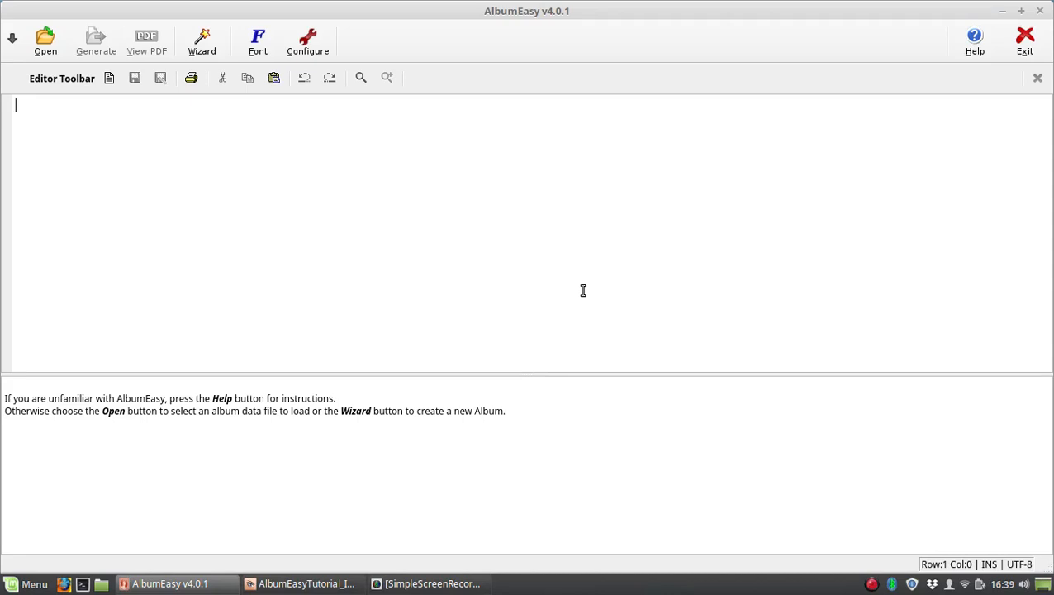
- Switch to the image viewer to examine the Southern Rhodesia stamps in AlbumEasyTutorial_Illustration_2.jpg, and return to AlbumEasy
key(alt+Tab)
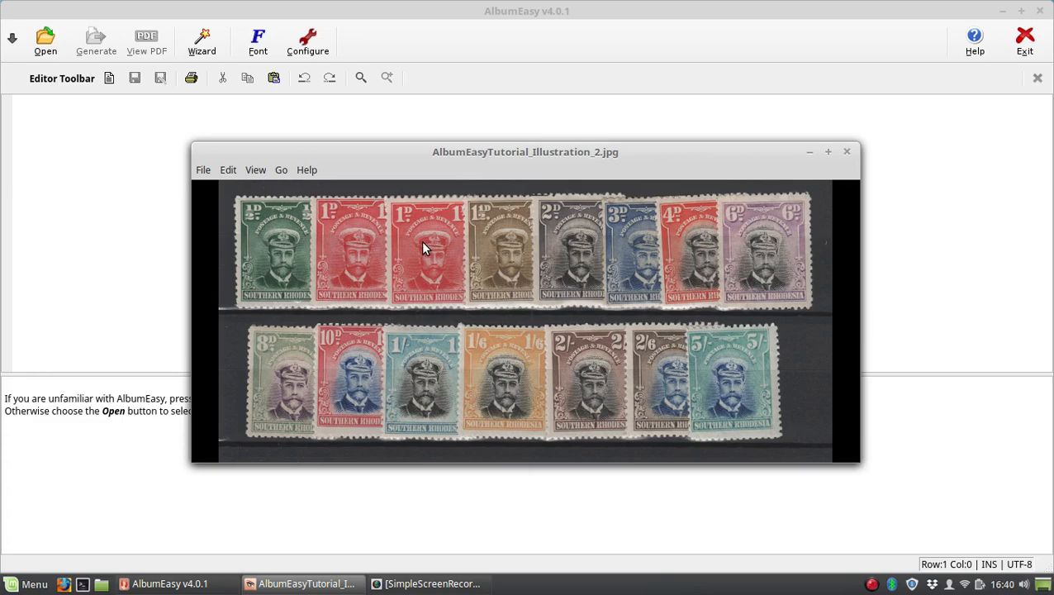
click(600, 7)
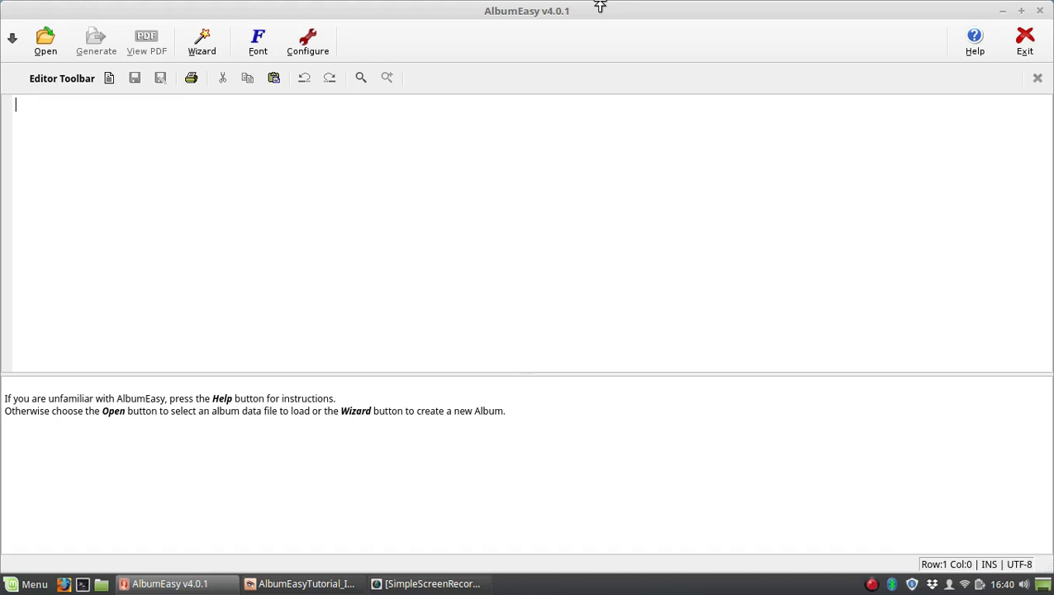
- Start a new album with the New Album Wizard and name its file SouthernRhodesia
click(208, 48)
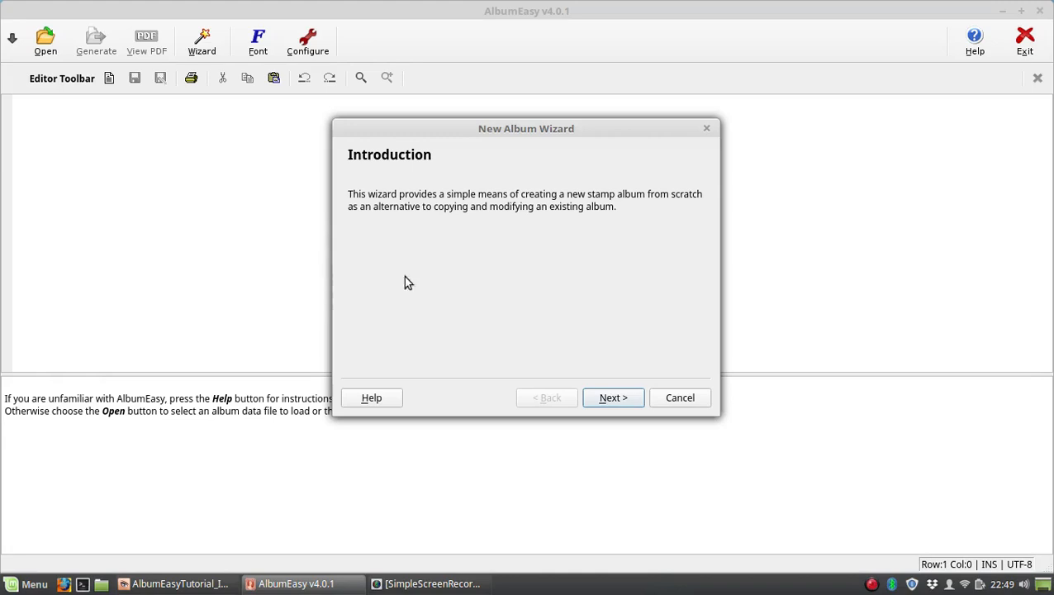
click(612, 400)
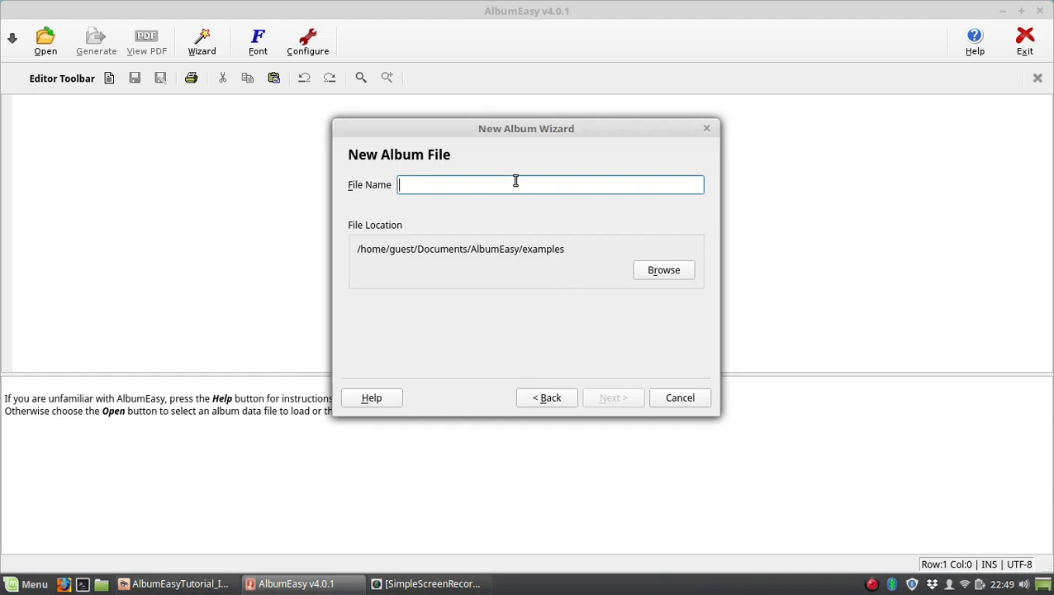
text(So)
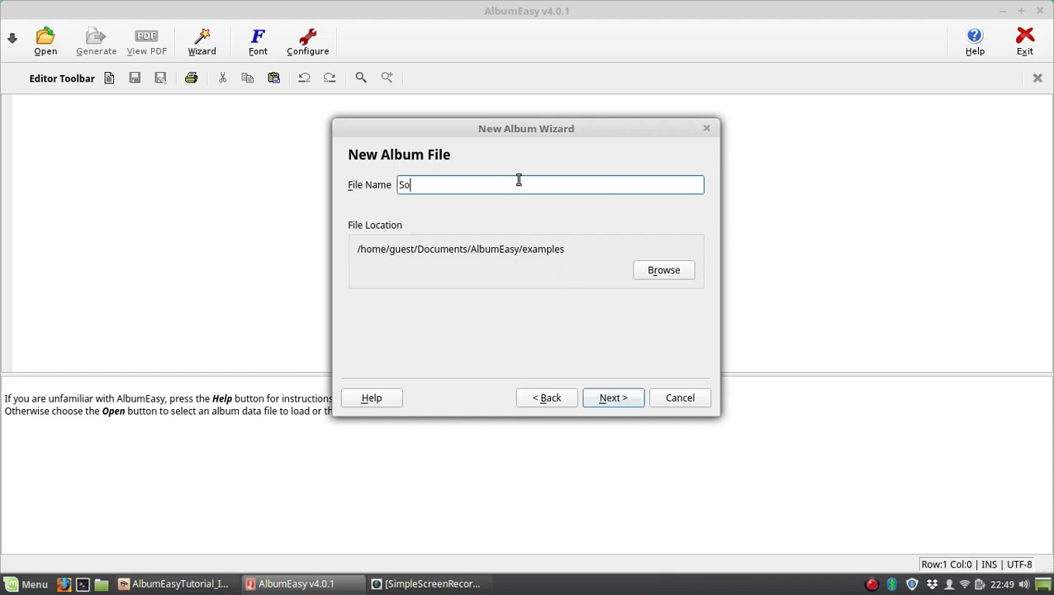
text(uthernRhodesia)
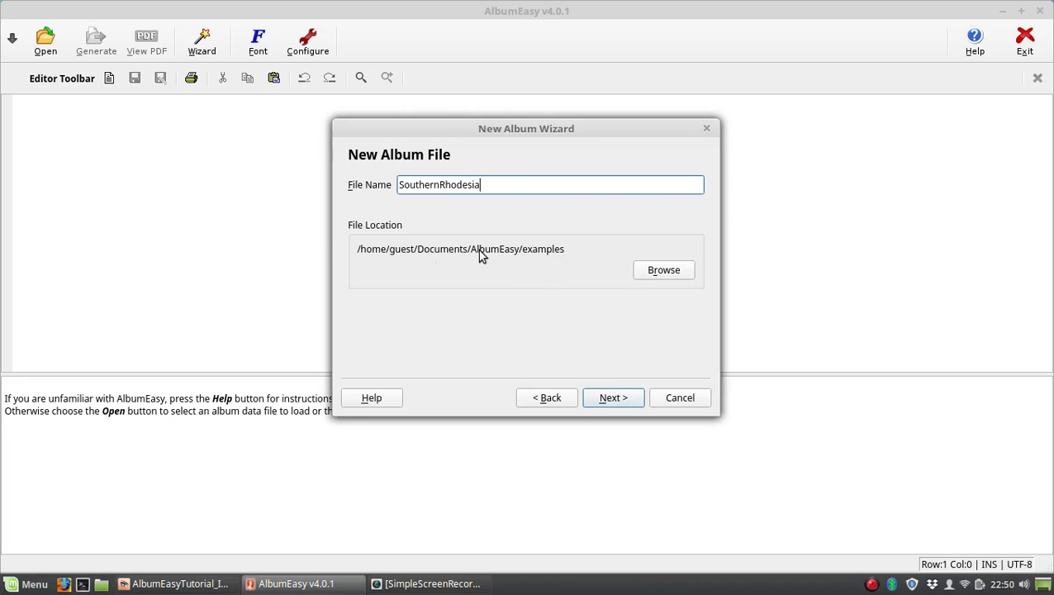
- Try to change the album's file location from the examples folder to its parent AlbumEasy folder using the folder path
click(665, 271)
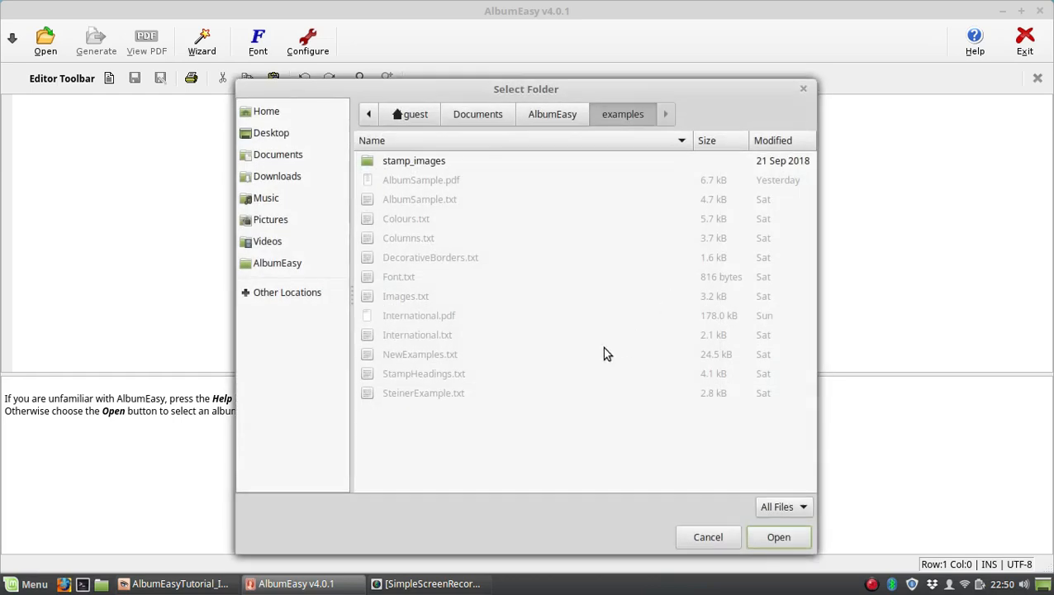
click(477, 114)
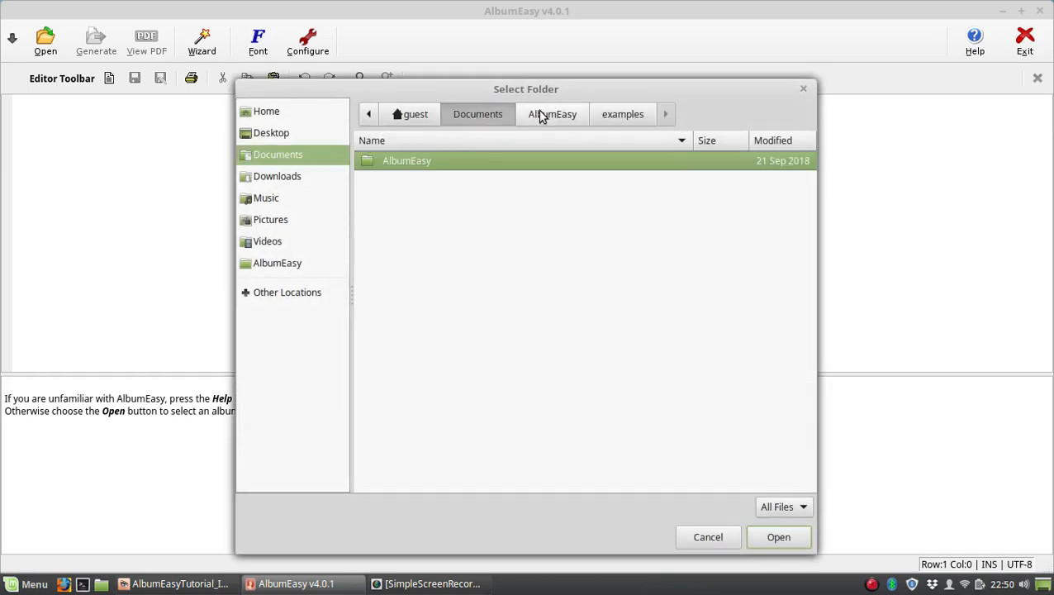
click(537, 114)
click(478, 114)
click(548, 114)
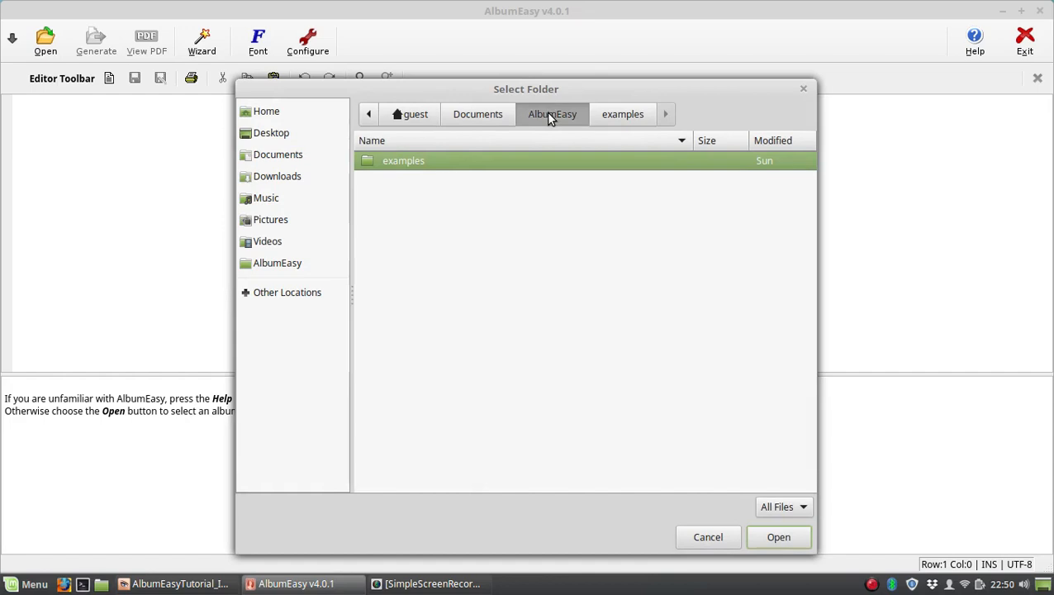
click(775, 539)
click(664, 269)
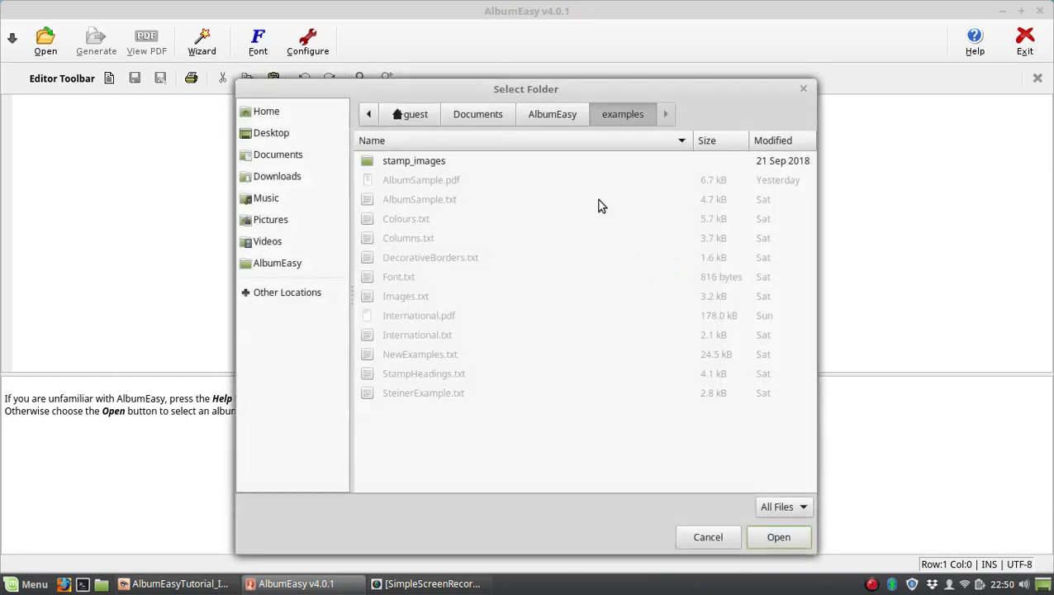
click(479, 114)
click(543, 115)
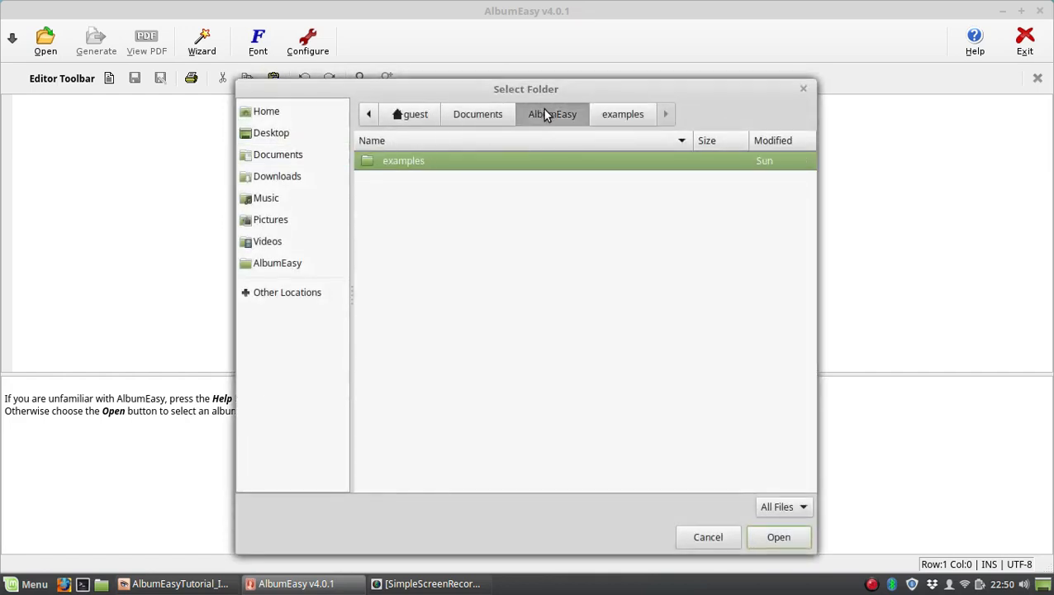
click(777, 539)
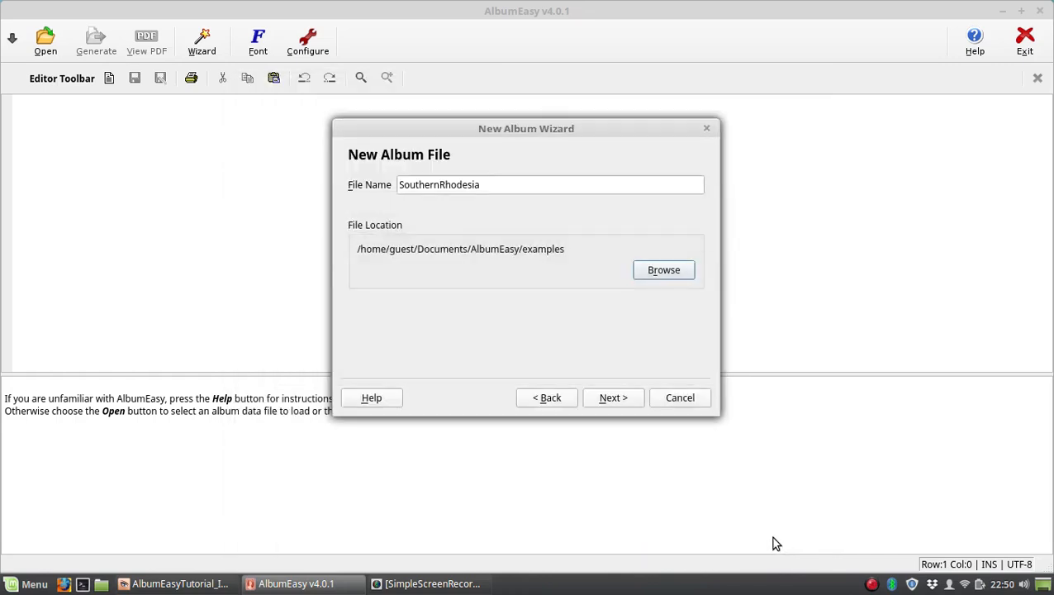
- Set the album's file location to the AlbumEasy folder inside Documents, opening that folder from the Documents folder's contents
click(661, 271)
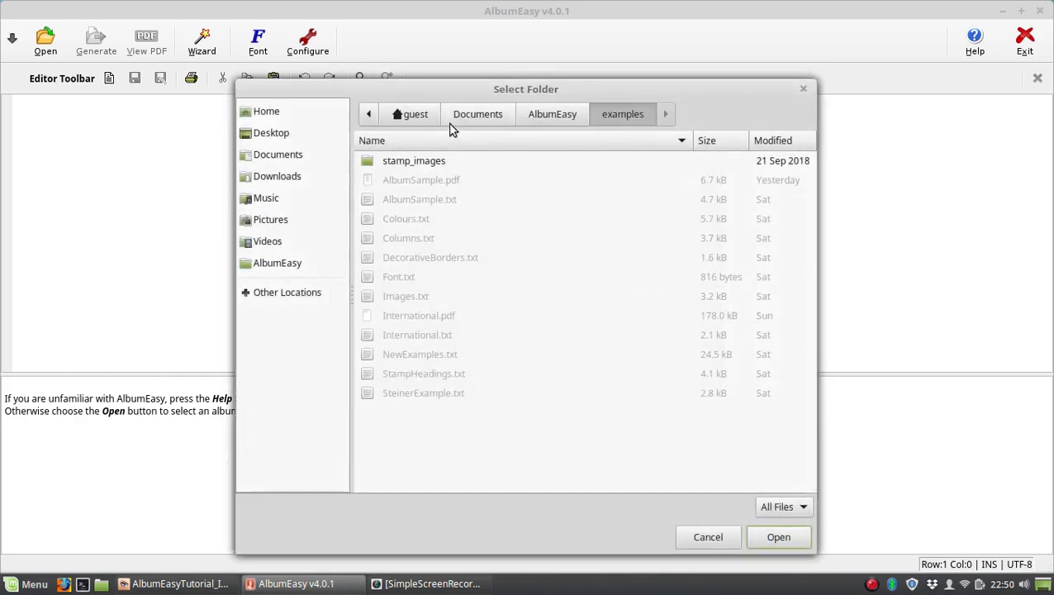
click(413, 117)
click(486, 116)
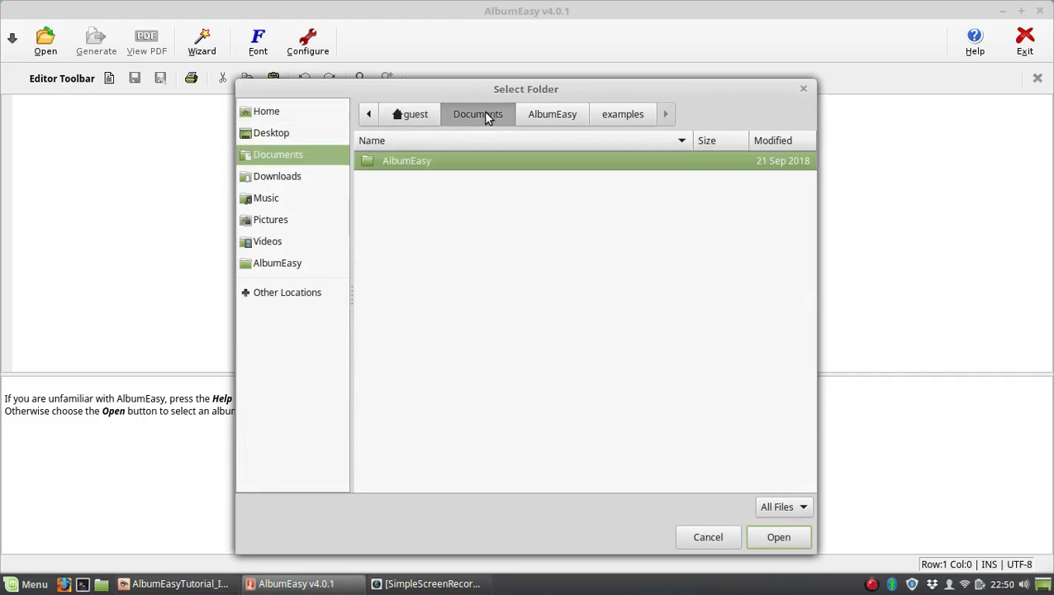
double_click(449, 163)
click(779, 533)
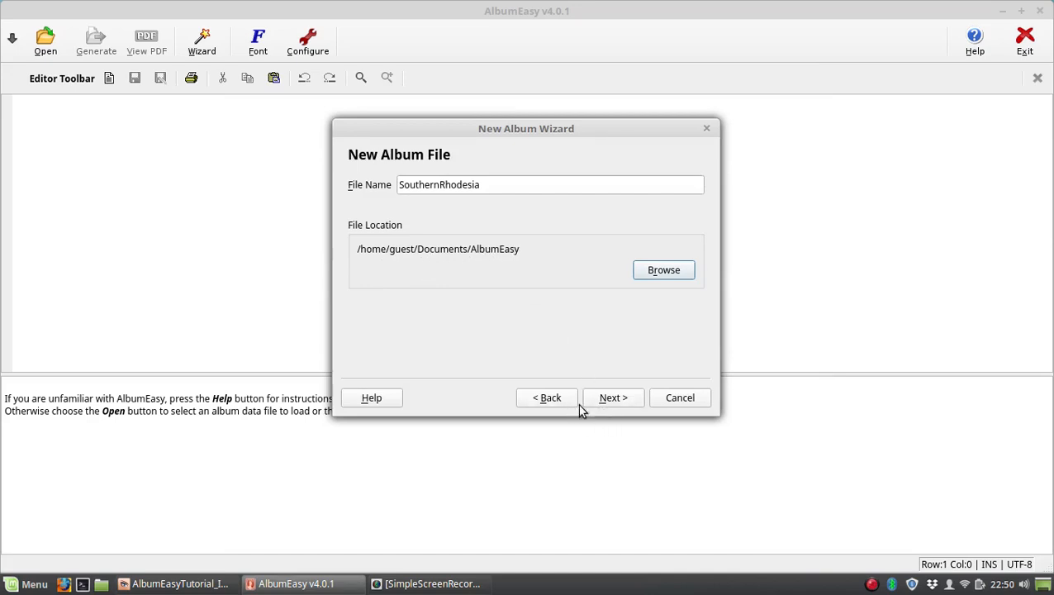
- Continue to the album layout, title the album Southern Rhodesia and set the page size unit to inches
click(611, 398)
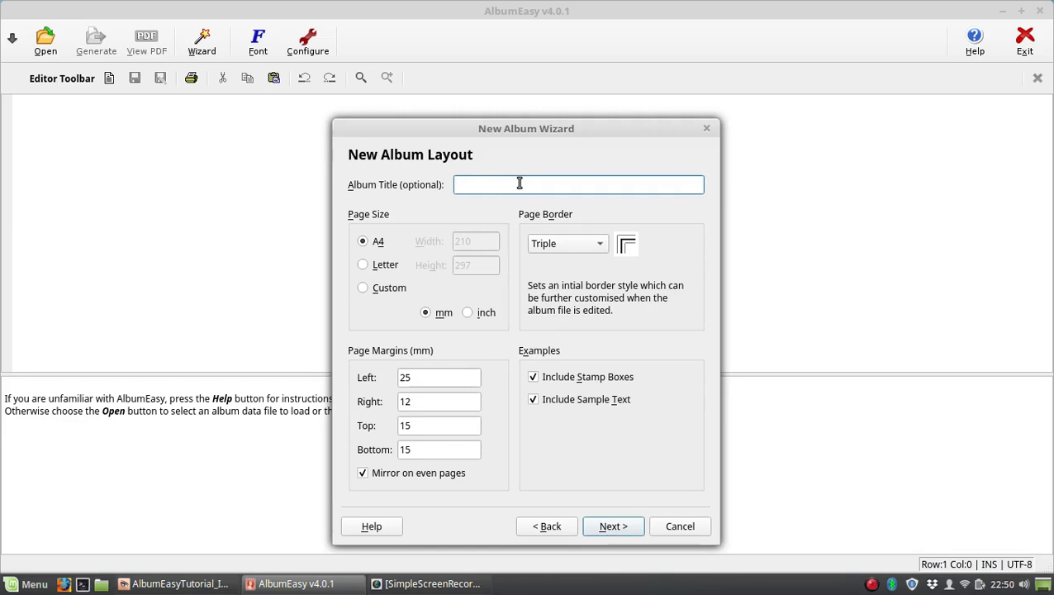
text(Southern Rhodesia)
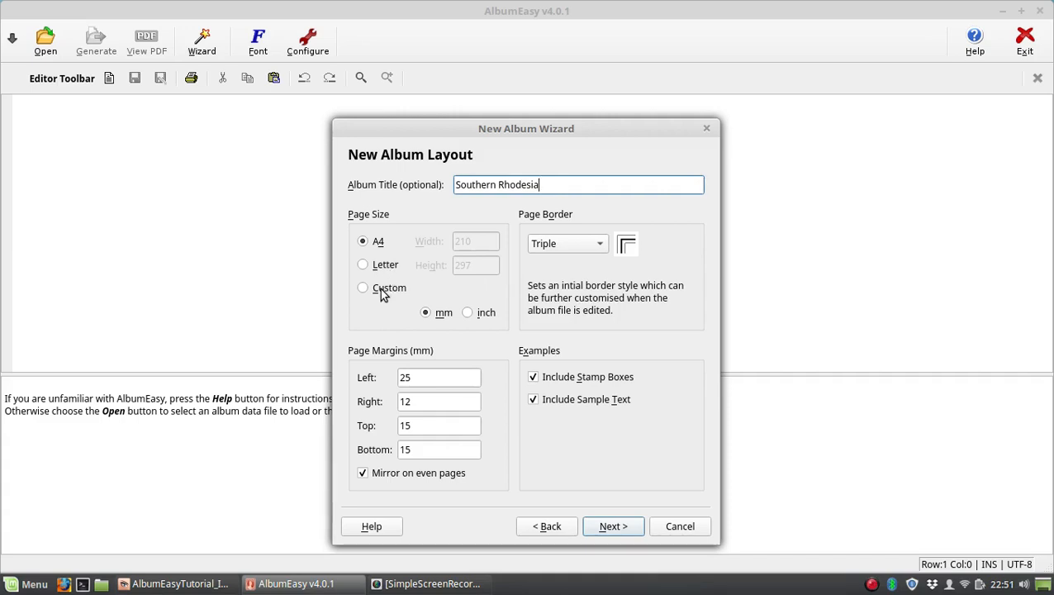
click(468, 313)
click(430, 316)
click(468, 313)
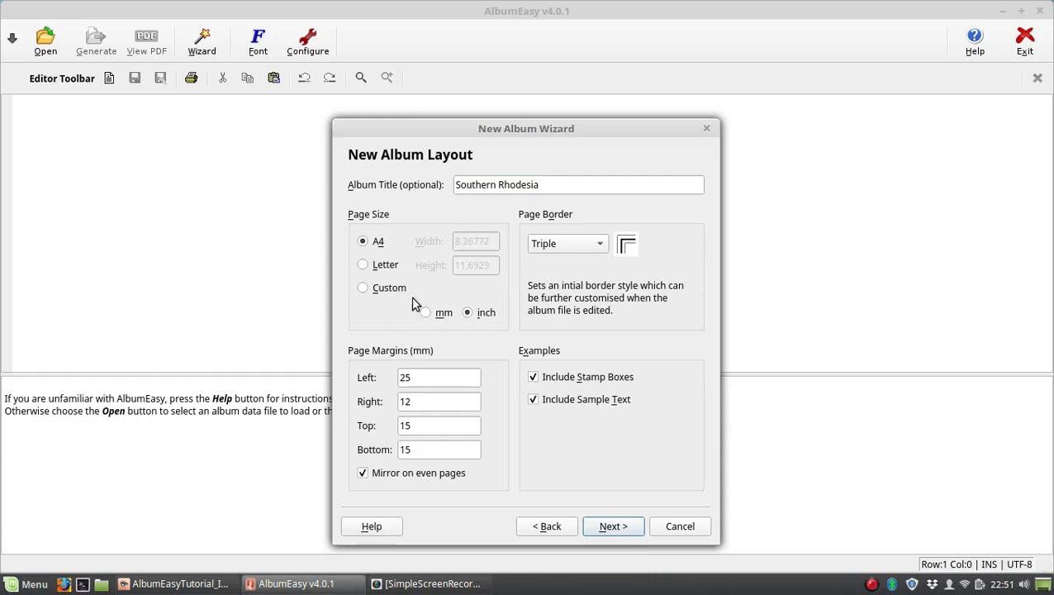
- Set a custom page size with a width of 10 inches and a height of 16 inches
click(370, 291)
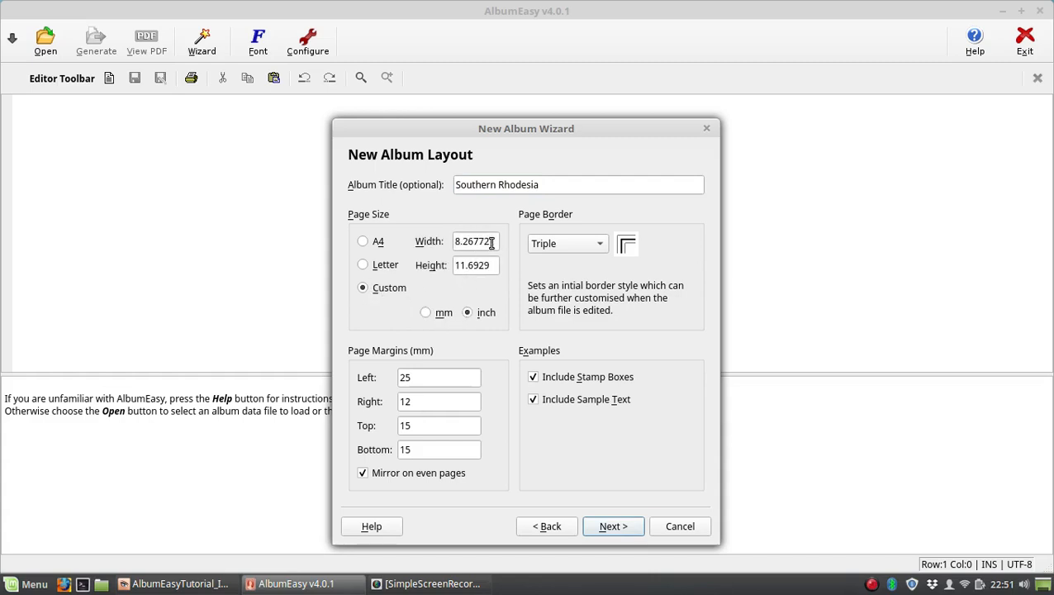
drag(489, 240, 429, 230)
text(10)
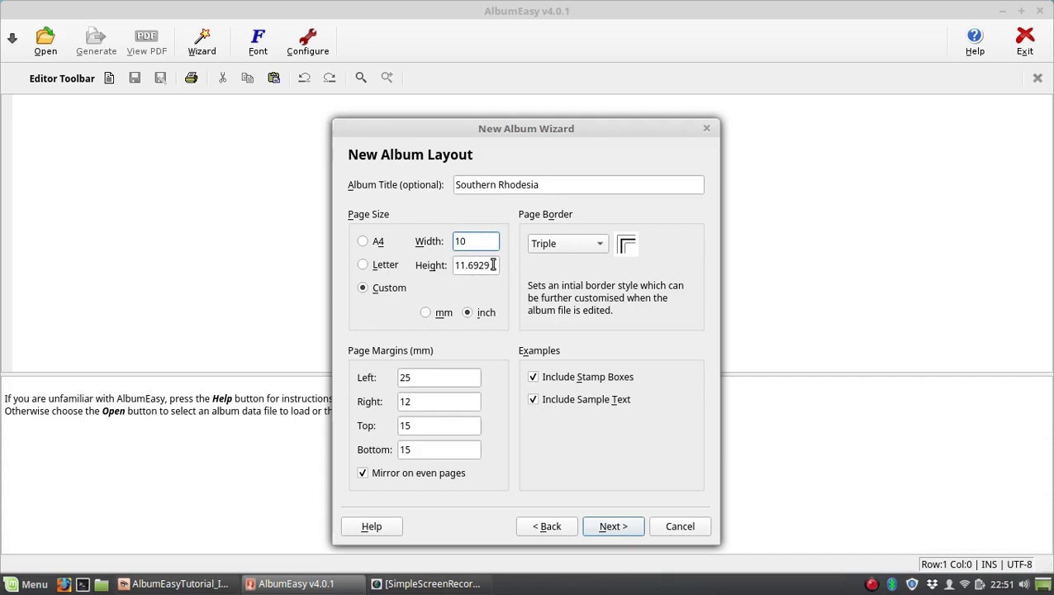
drag(489, 265, 448, 257)
text(16)
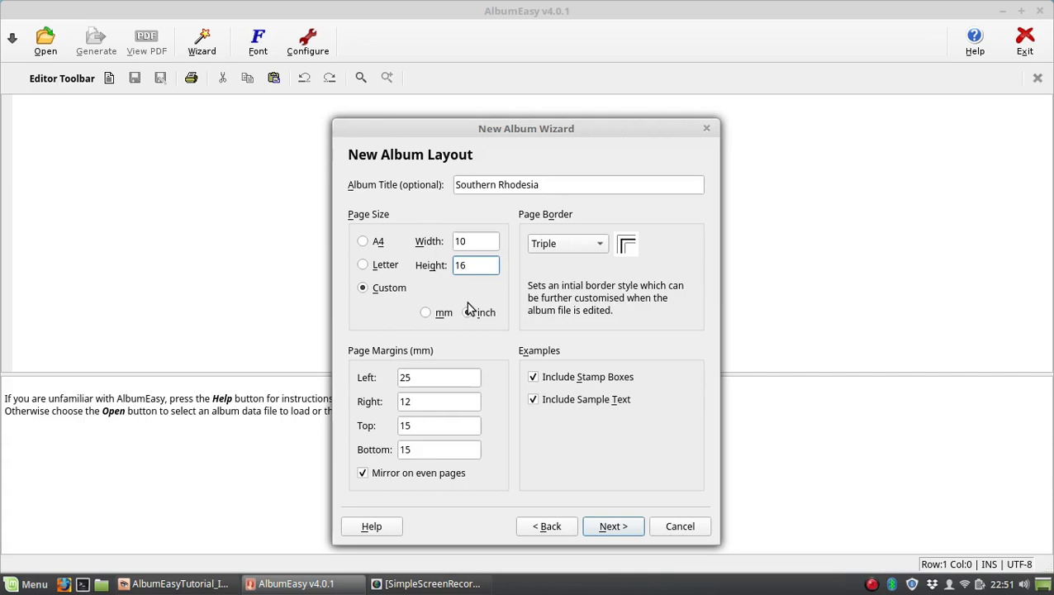
click(466, 311)
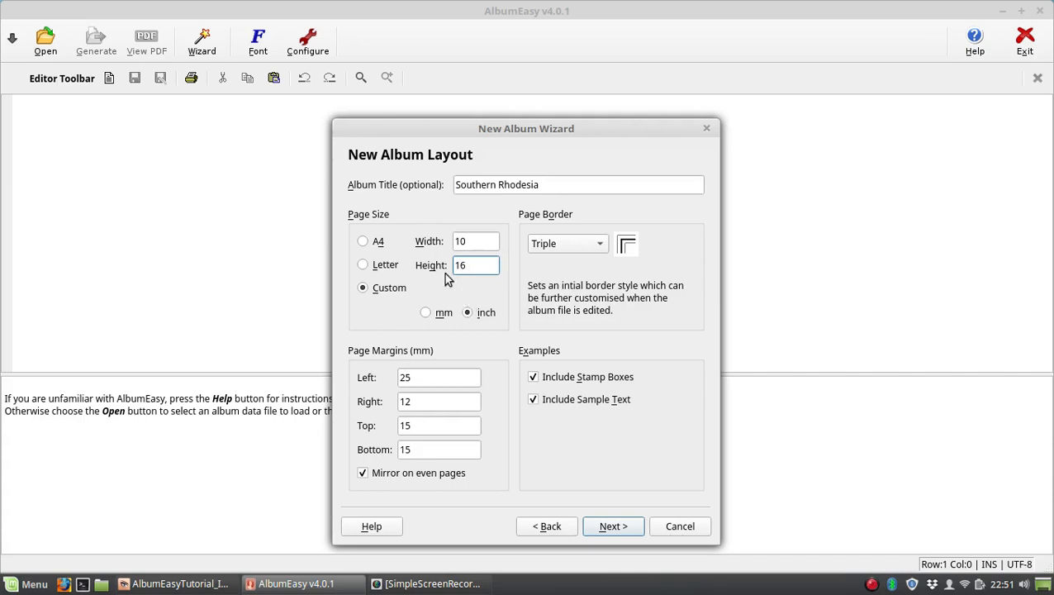
- Set the page size to Letter and the left page margin to 12 mm
click(380, 265)
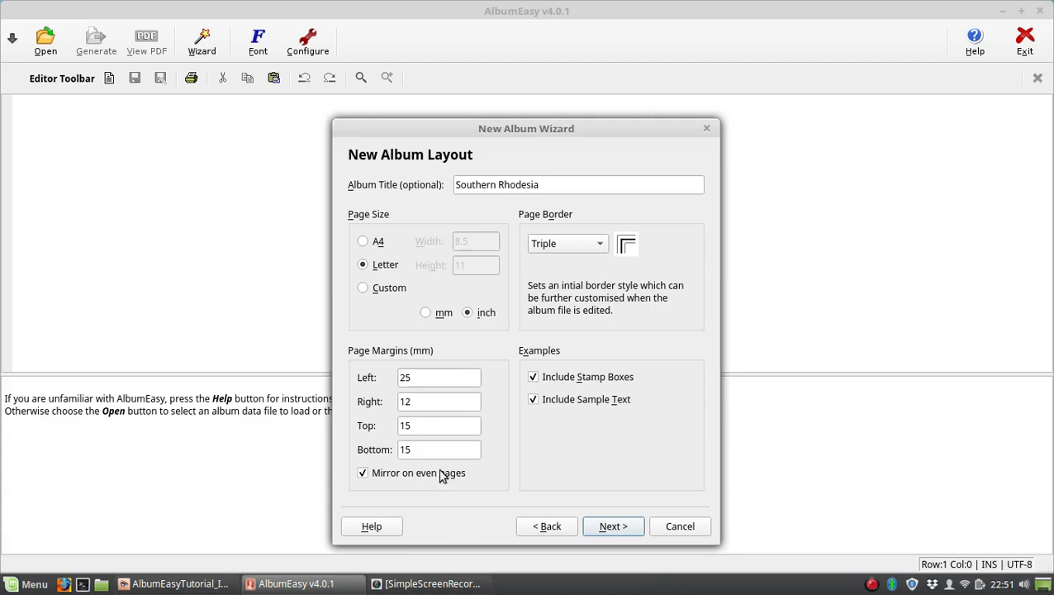
double_click(437, 378)
text(12)
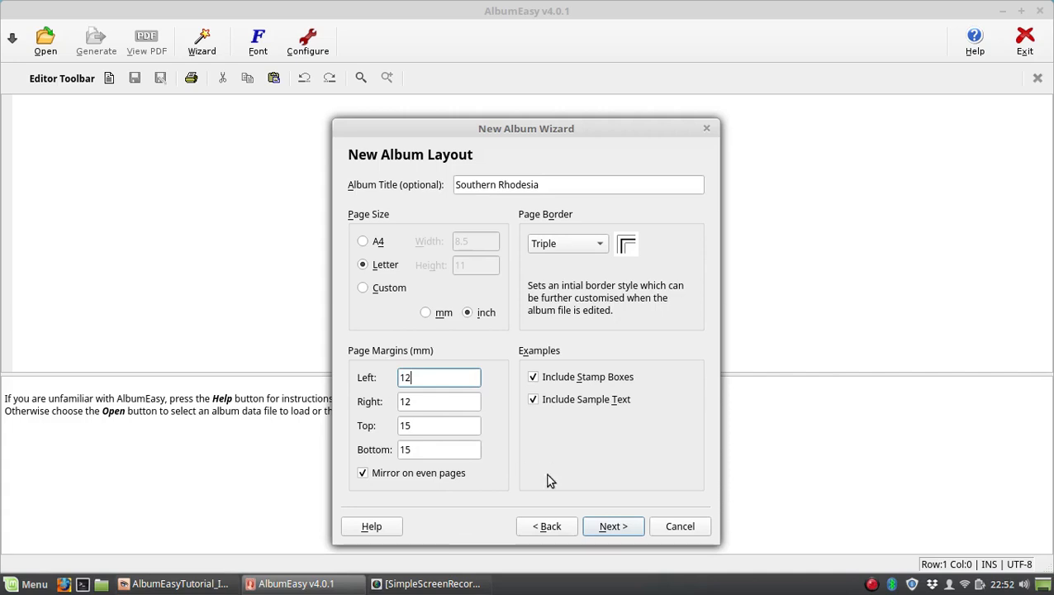
click(426, 400)
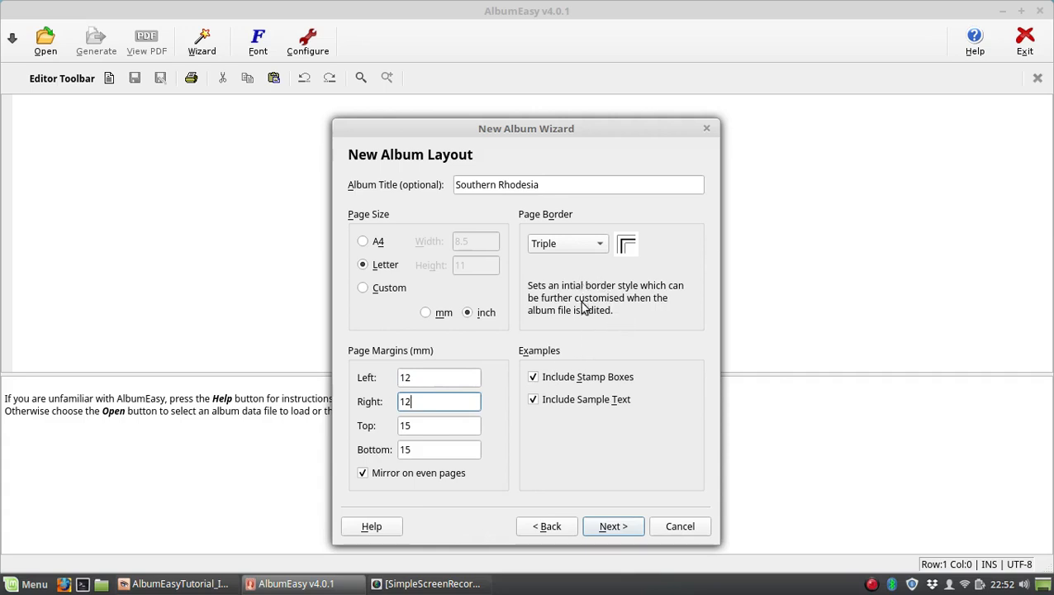
- Try the Double, Single - thick, Single - thin and None page borders, and return to the Triple border
click(602, 250)
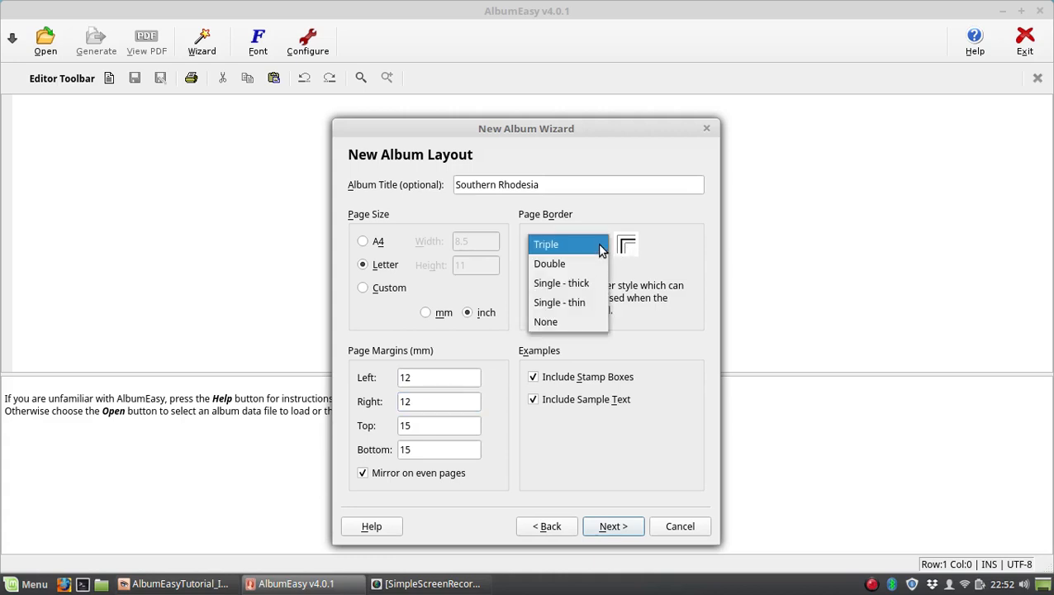
click(585, 264)
click(589, 251)
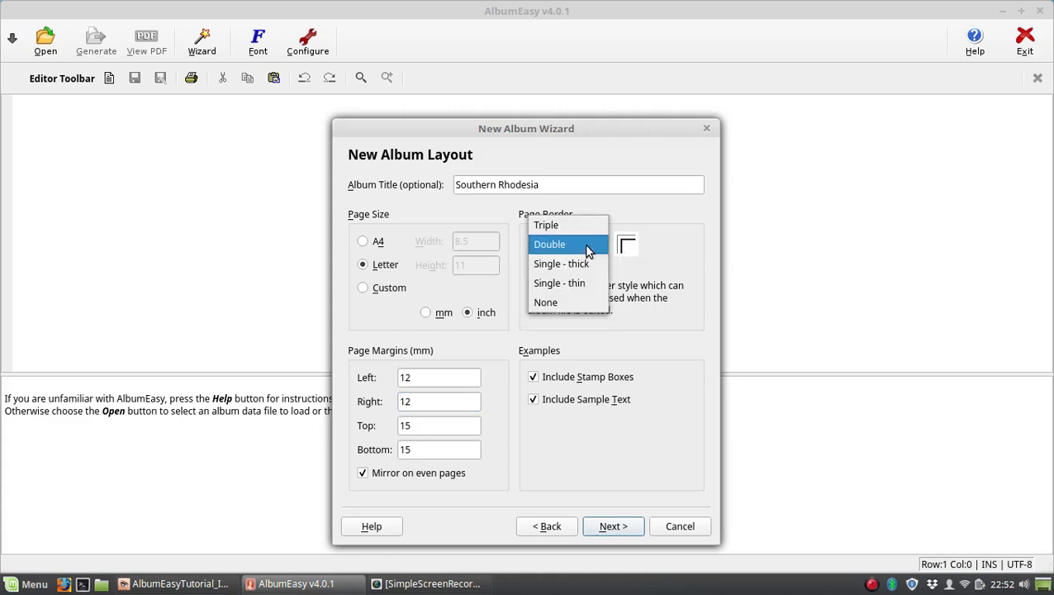
click(586, 263)
click(583, 256)
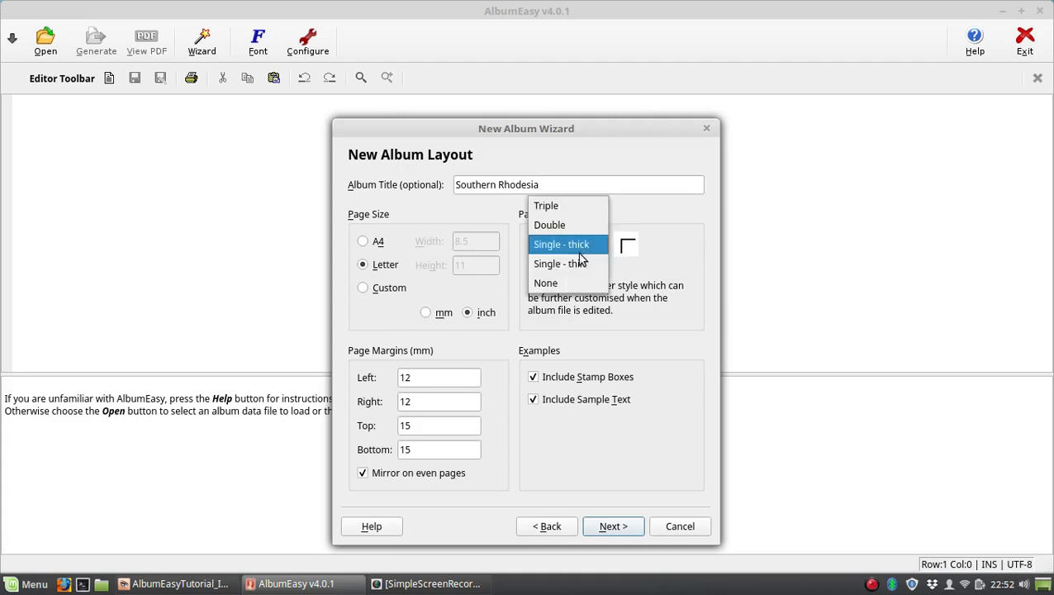
click(581, 262)
click(584, 255)
click(575, 270)
click(582, 245)
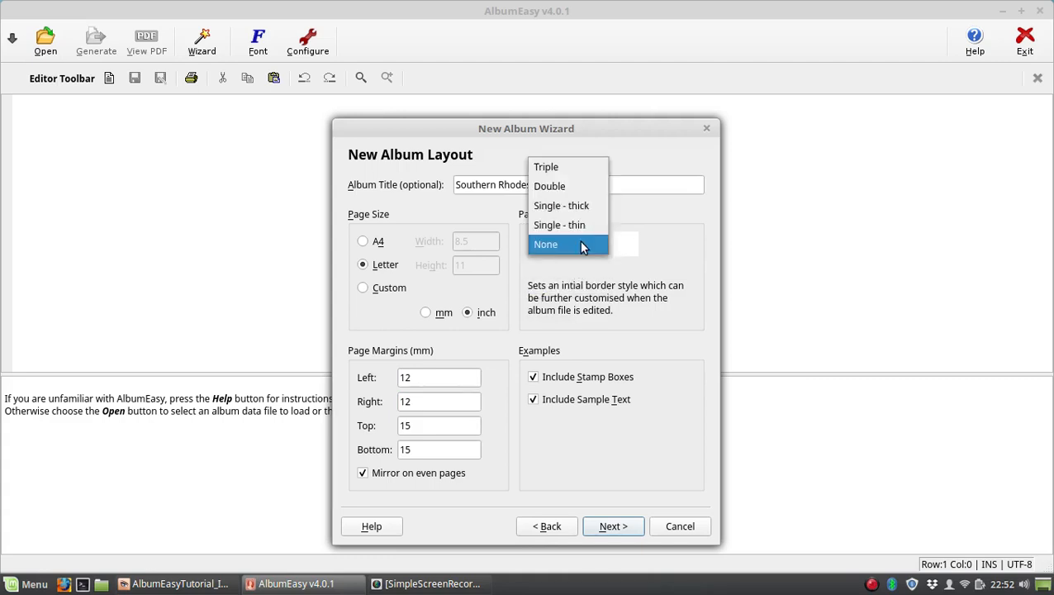
click(562, 167)
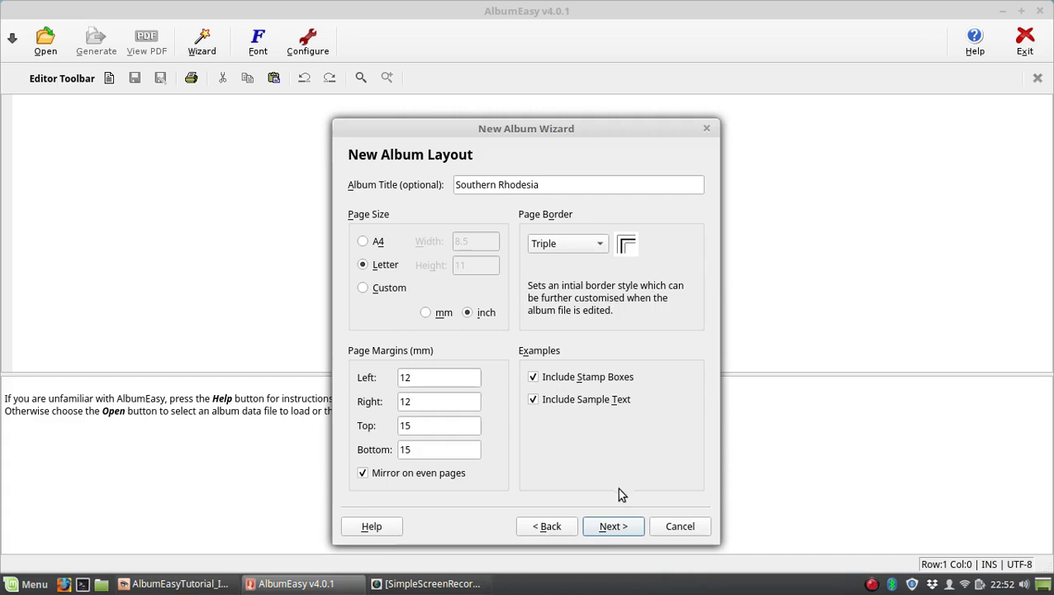
- Finish the wizard to create the SouthernRhodesia album file and generate the album PDF from it
click(616, 533)
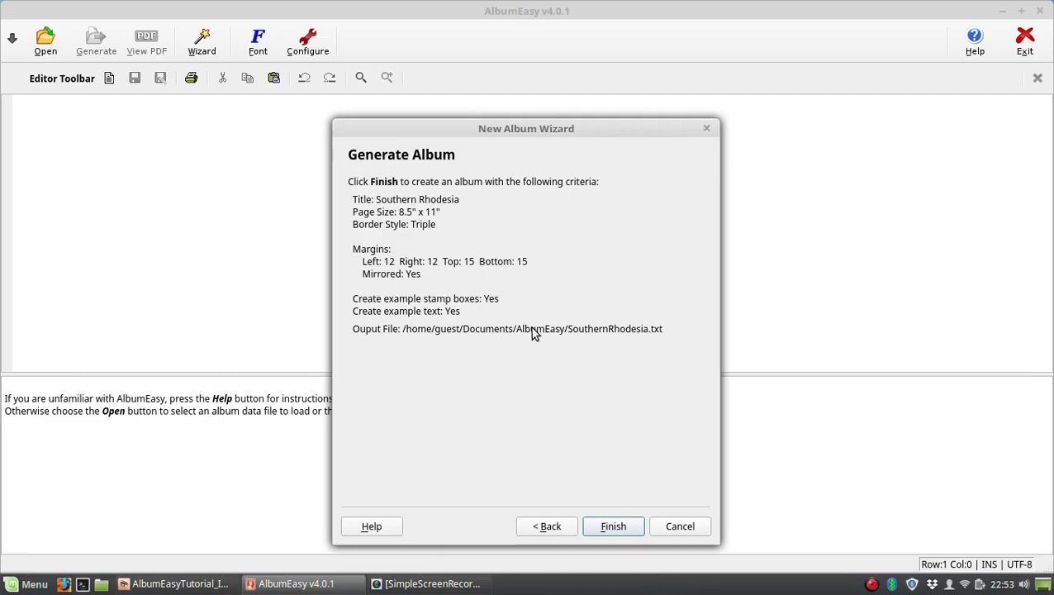
click(613, 526)
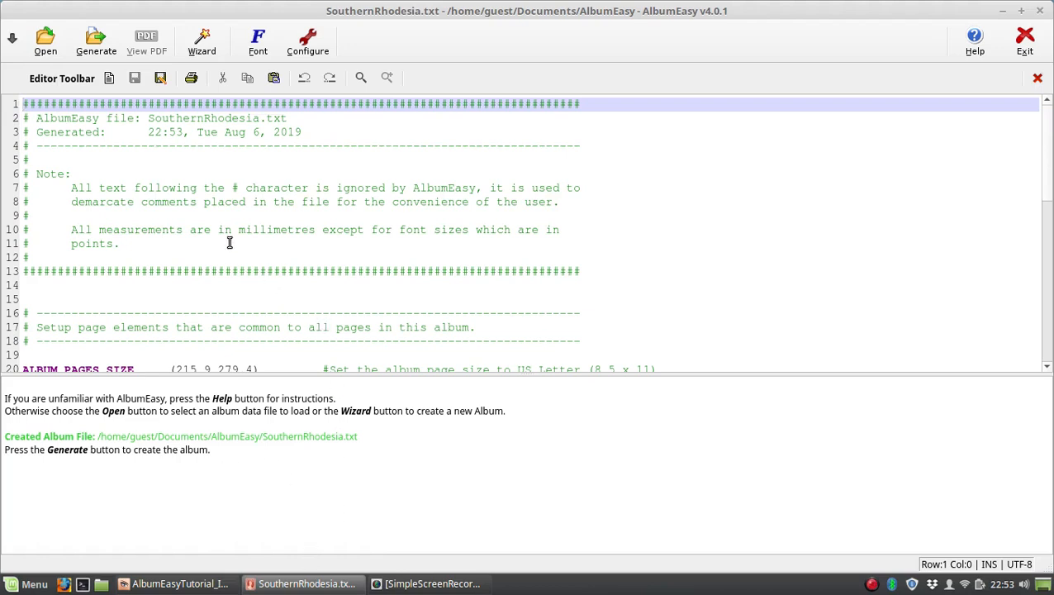
click(96, 40)
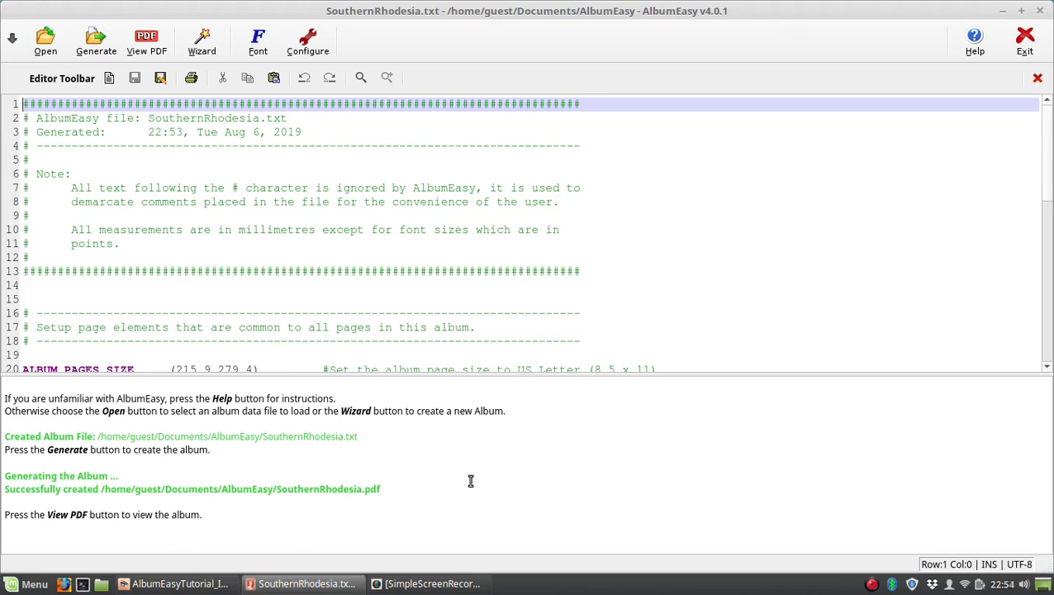
- View SouthernRhodesia.pdf in a maximized PDF viewer and examine the page's margins, triple border, title and example stamp boxes
click(140, 48)
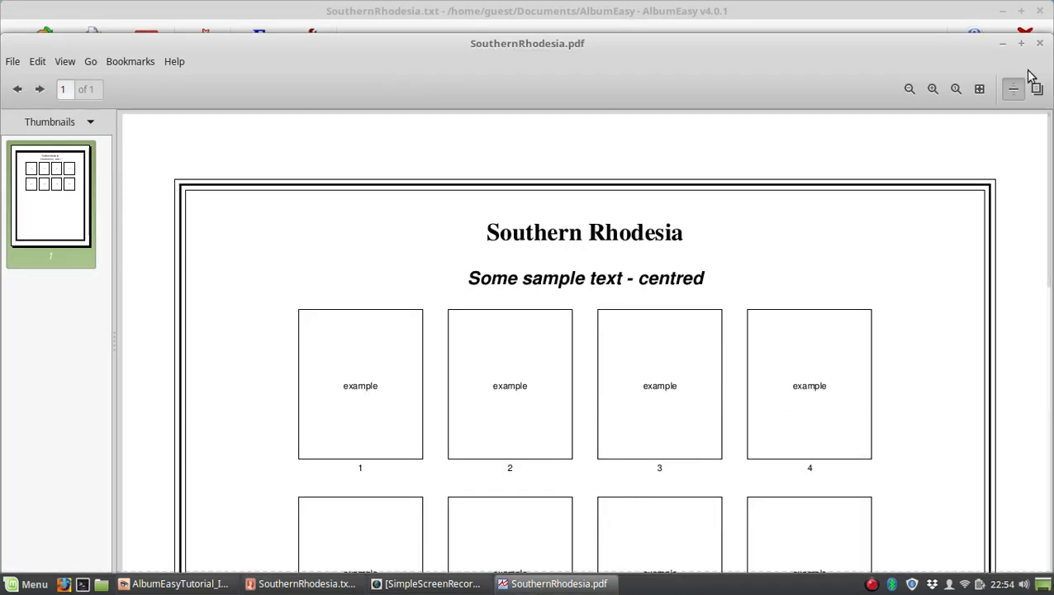
click(1021, 45)
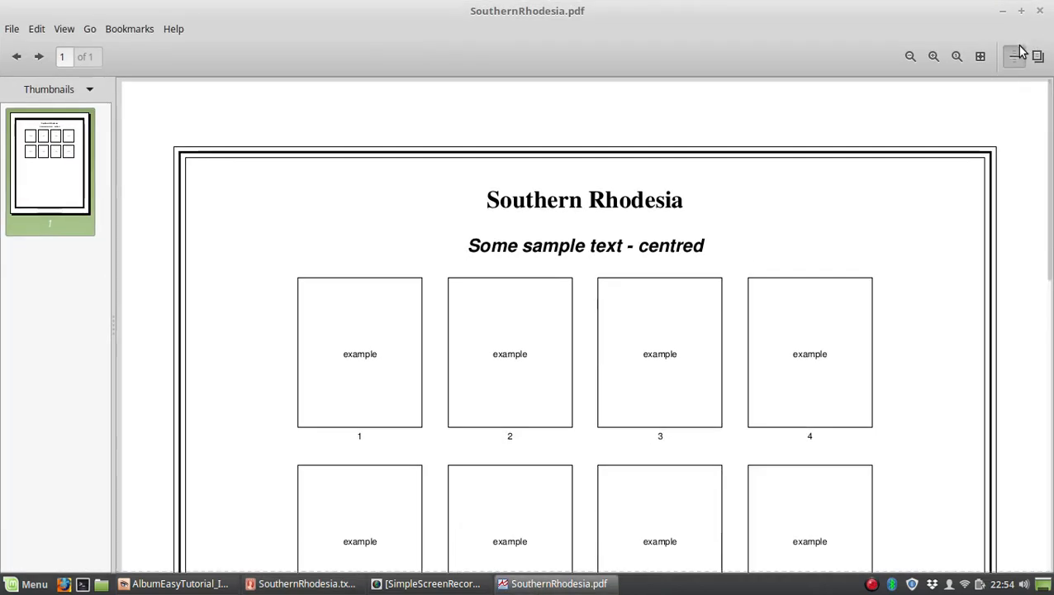
click(909, 57)
click(909, 57)
click(910, 57)
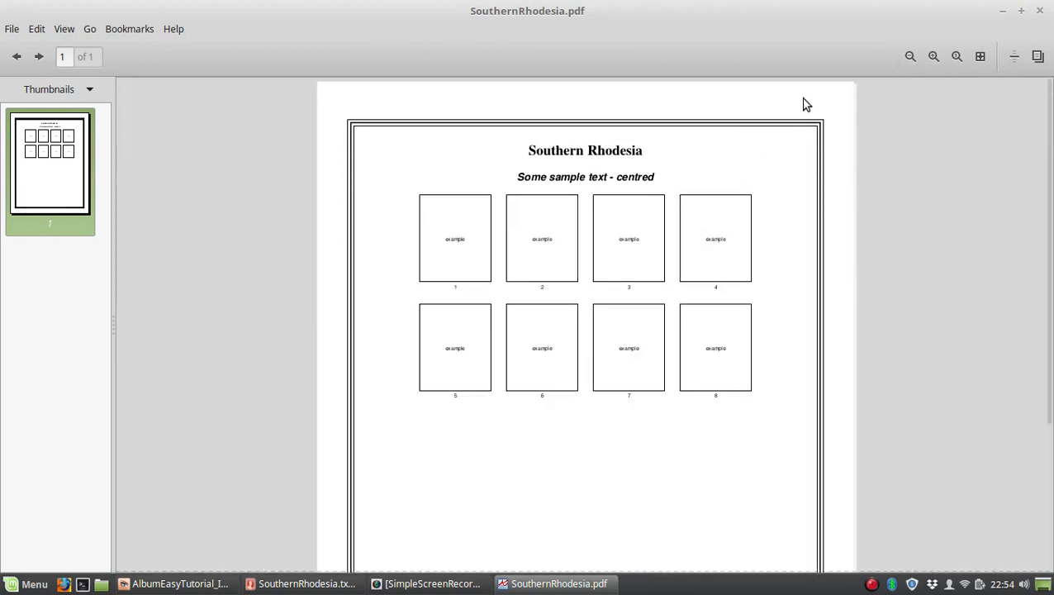
click(933, 56)
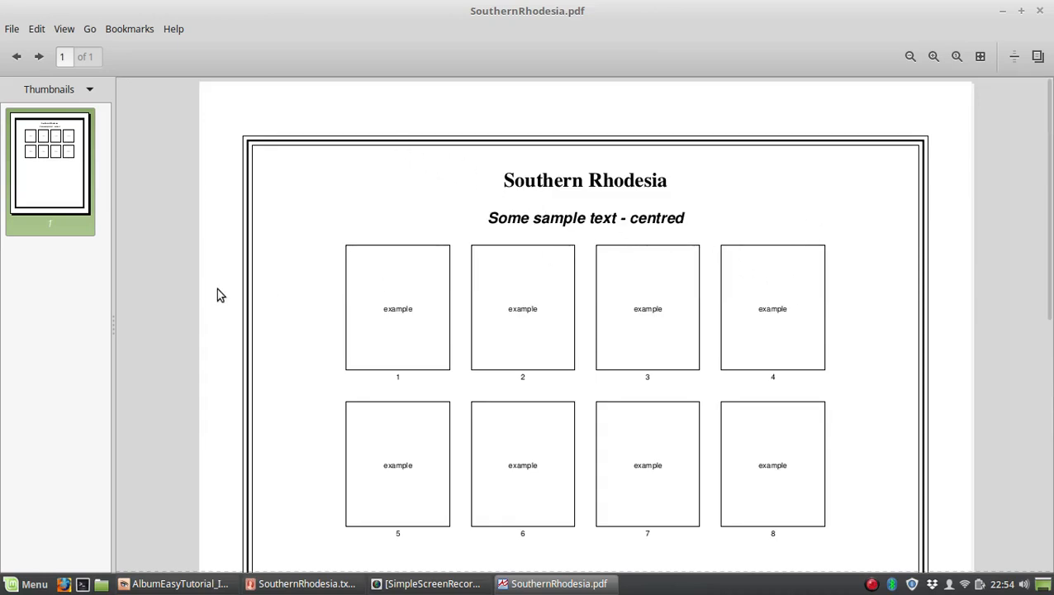
scroll(936, 344, down, 10)
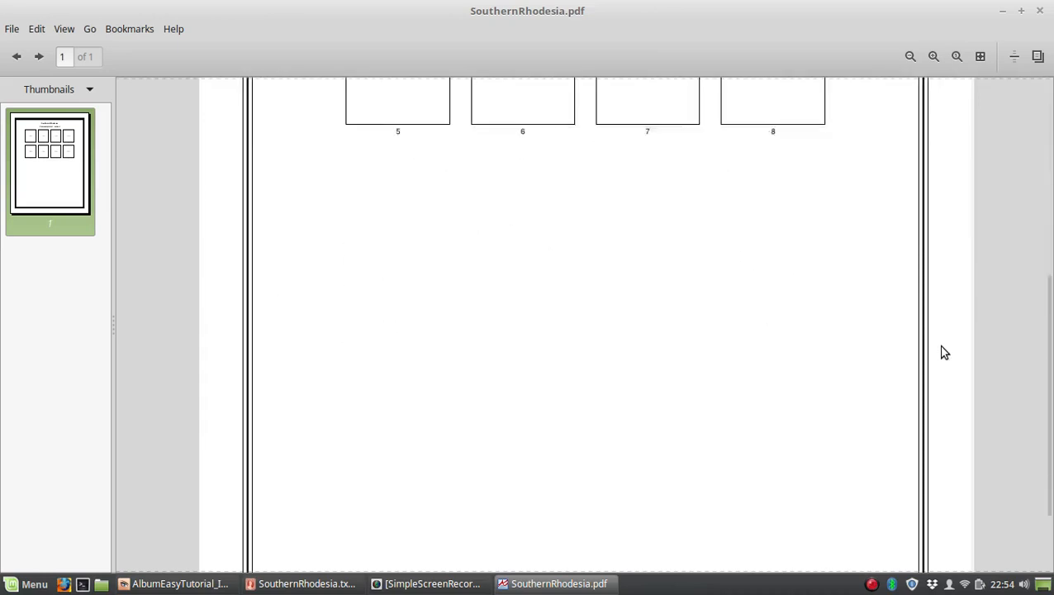
scroll(956, 347, up, 10)
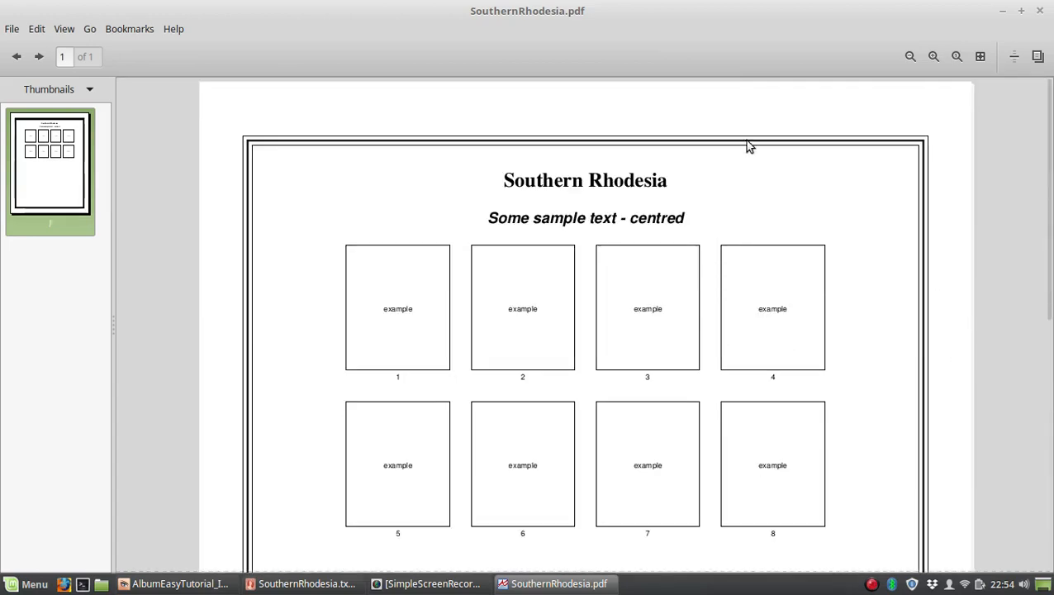
scroll(661, 148, down, 10)
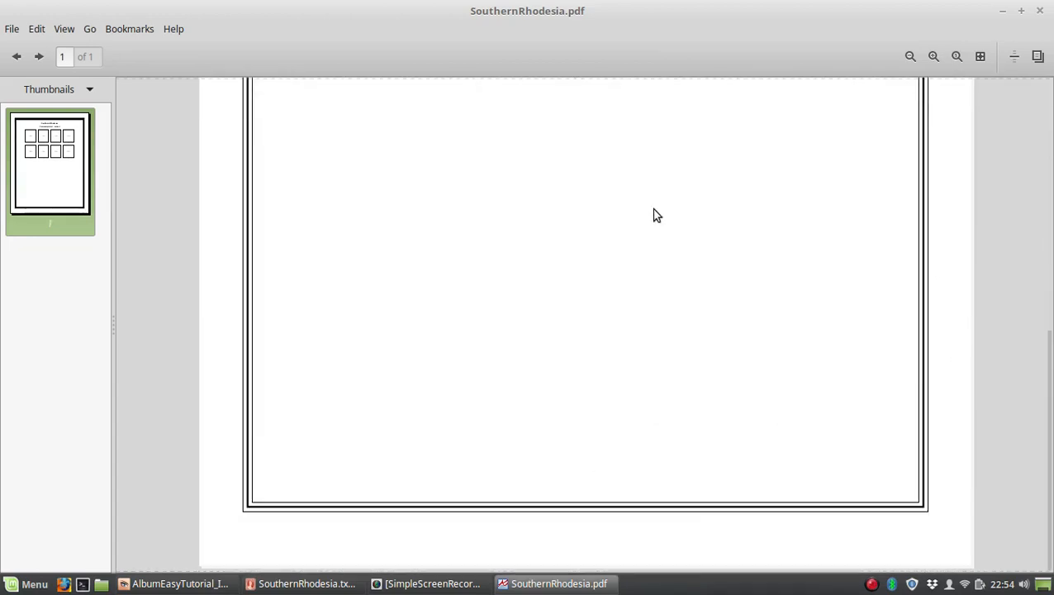
scroll(701, 468, up, 10)
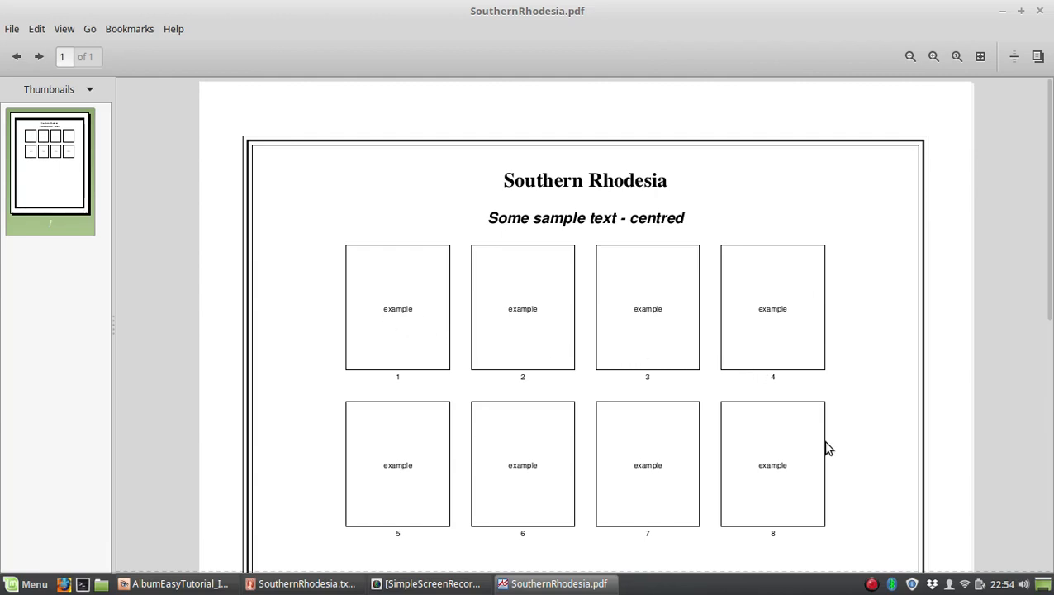
- Examine the lower part of the SouthernRhodesia.pdf page down to its bottom border and close the PDF viewer
scroll(793, 429, down, 5)
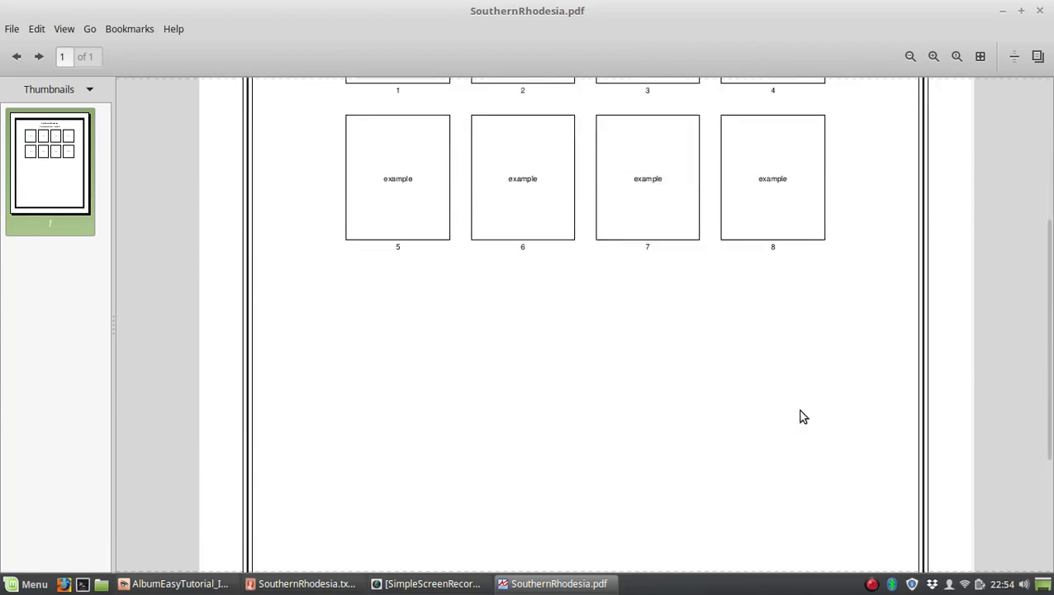
scroll(800, 416, down, 4)
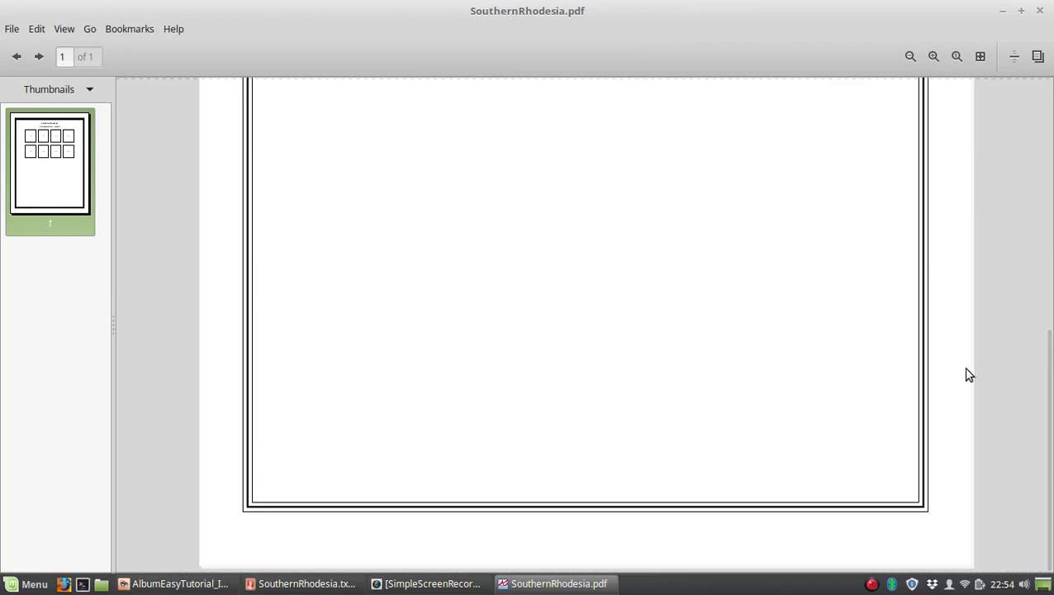
click(1041, 10)
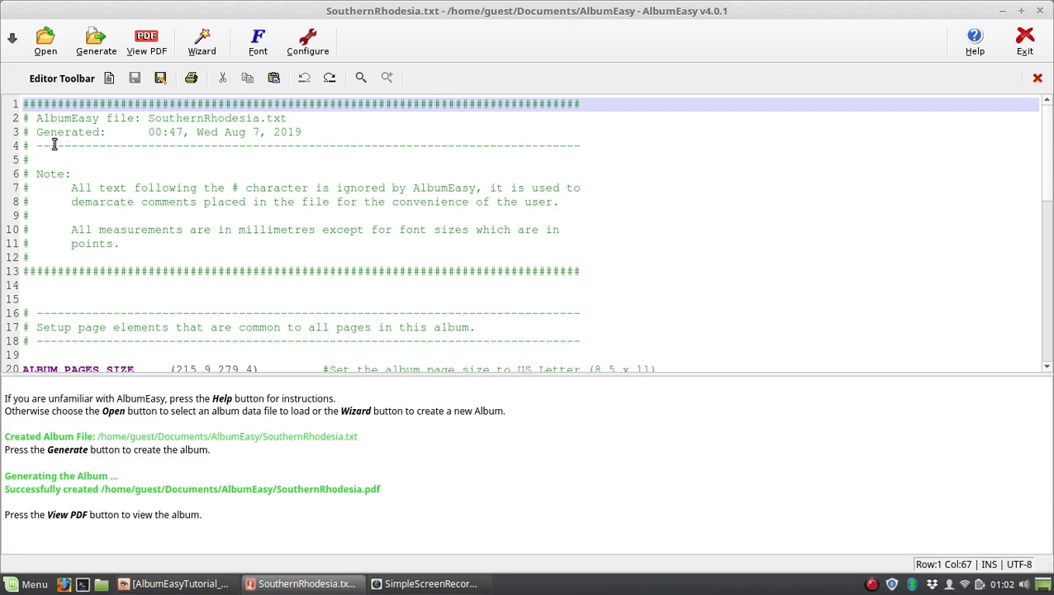
- Examine the # comments in SouthernRhodesia.txt, including the header note, the page setup heading and the page size comment
click(25, 159)
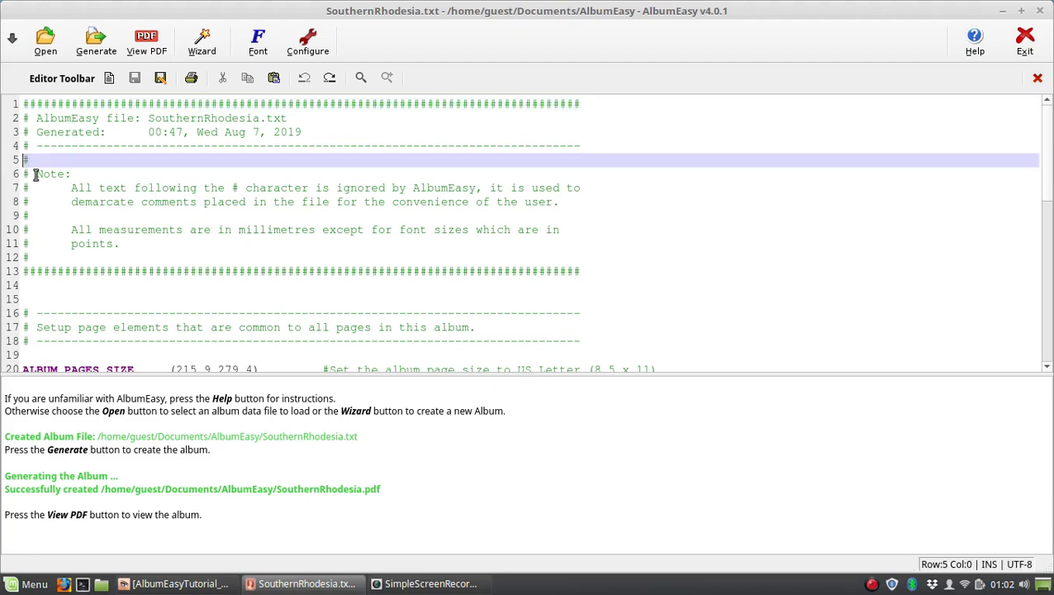
scroll(332, 357, down, 1)
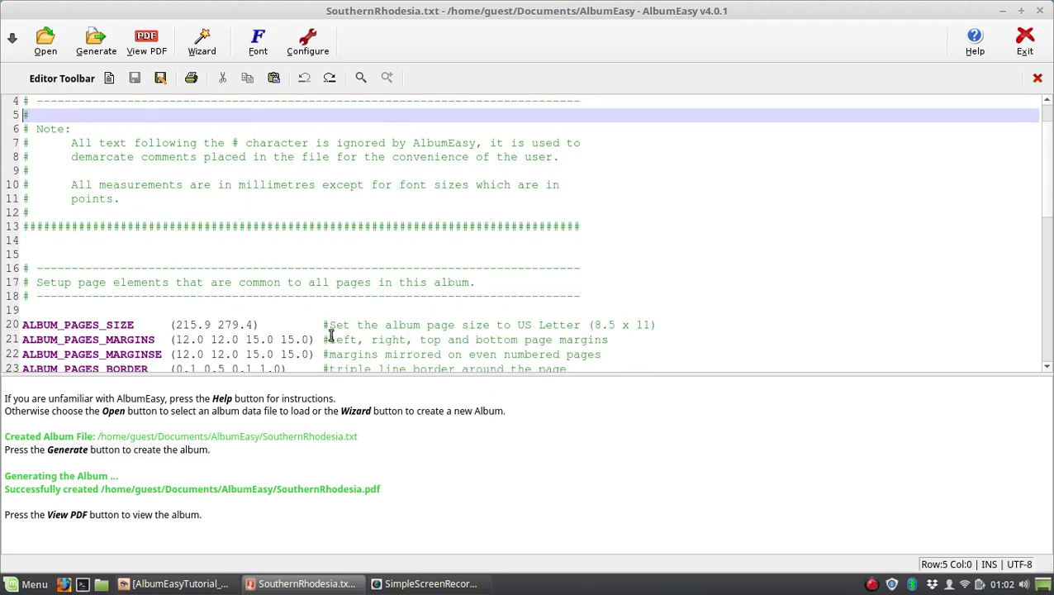
click(323, 326)
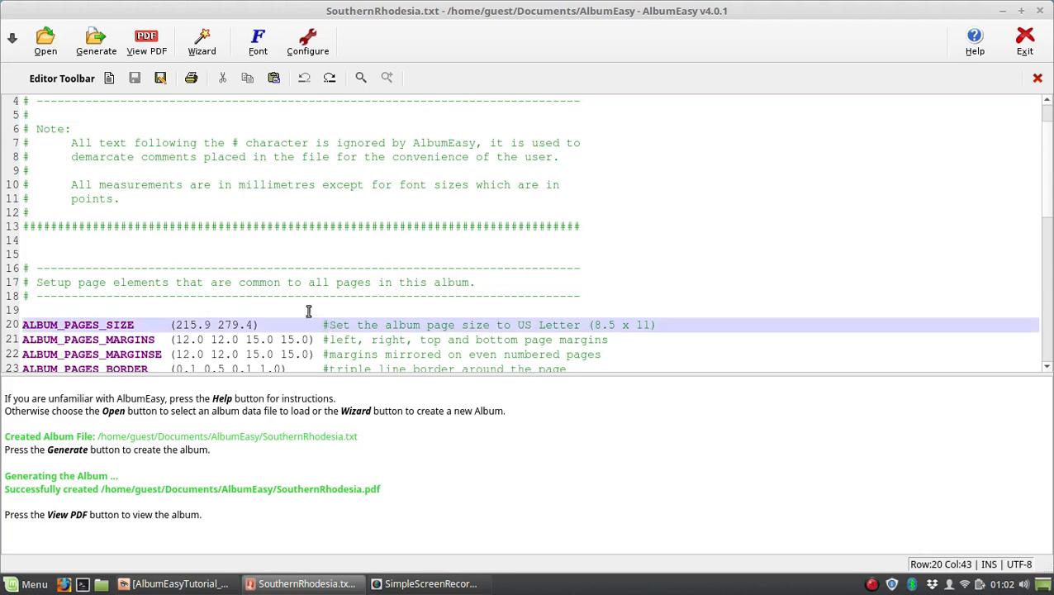
drag(25, 283, 62, 282)
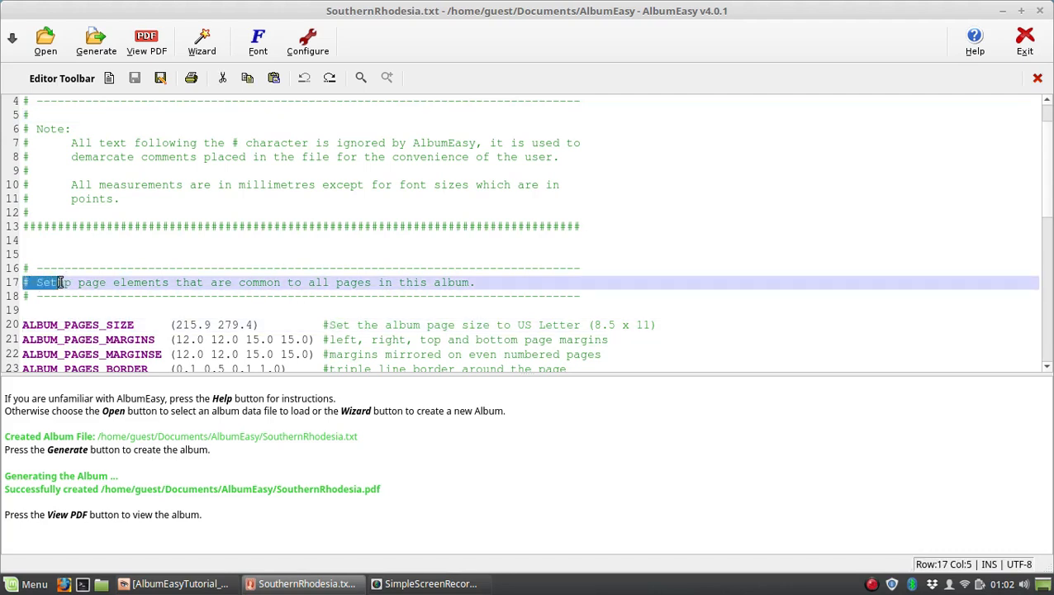
drag(453, 184, 445, 183)
scroll(447, 173, up, 1)
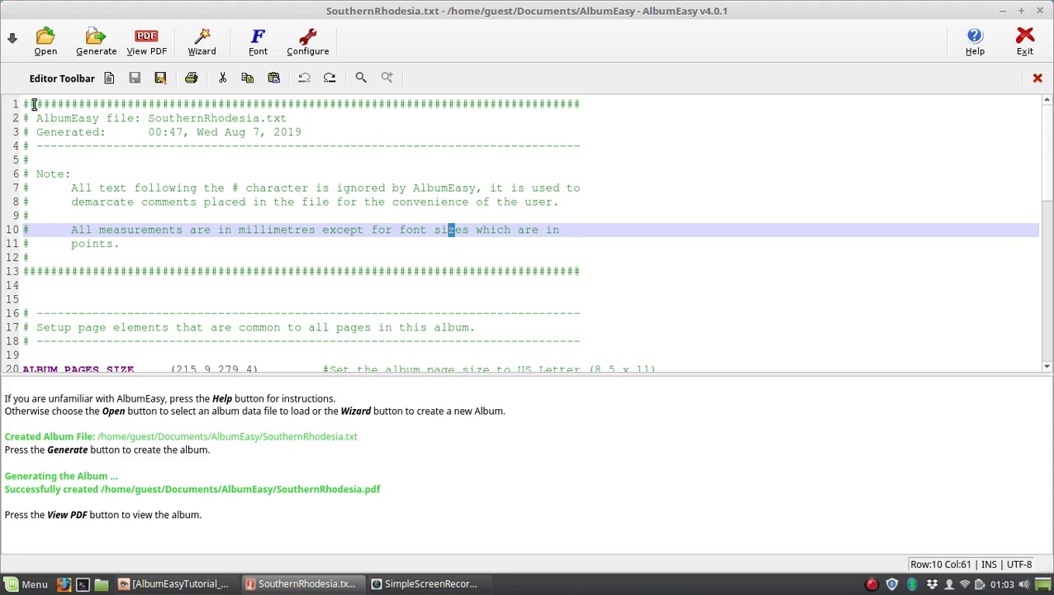
- Delete the header comment block and everything else above the "Setup page elements" comment
drag(25, 104, 612, 310)
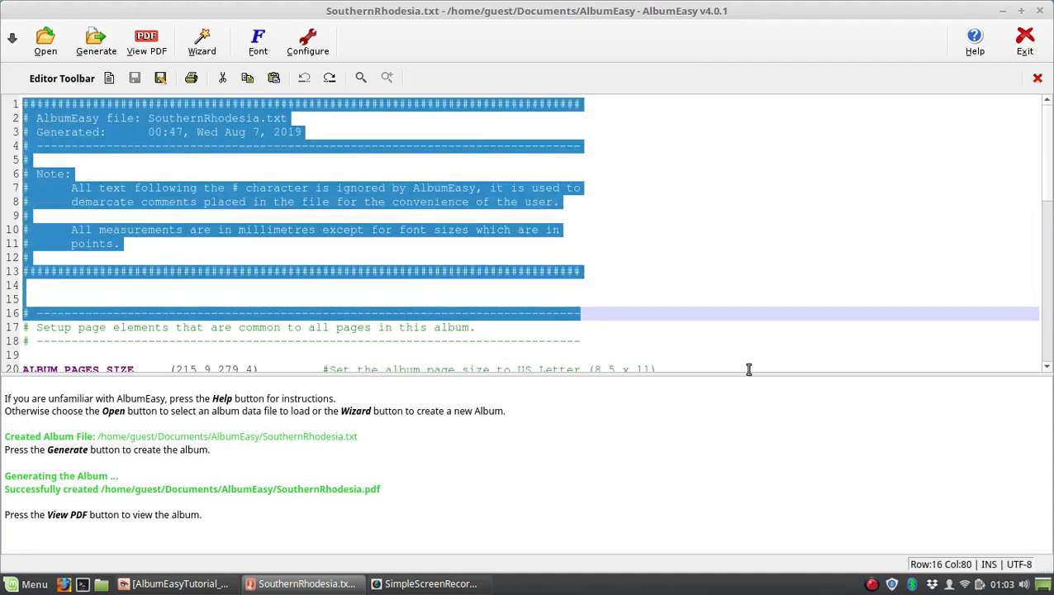
key(Delete)
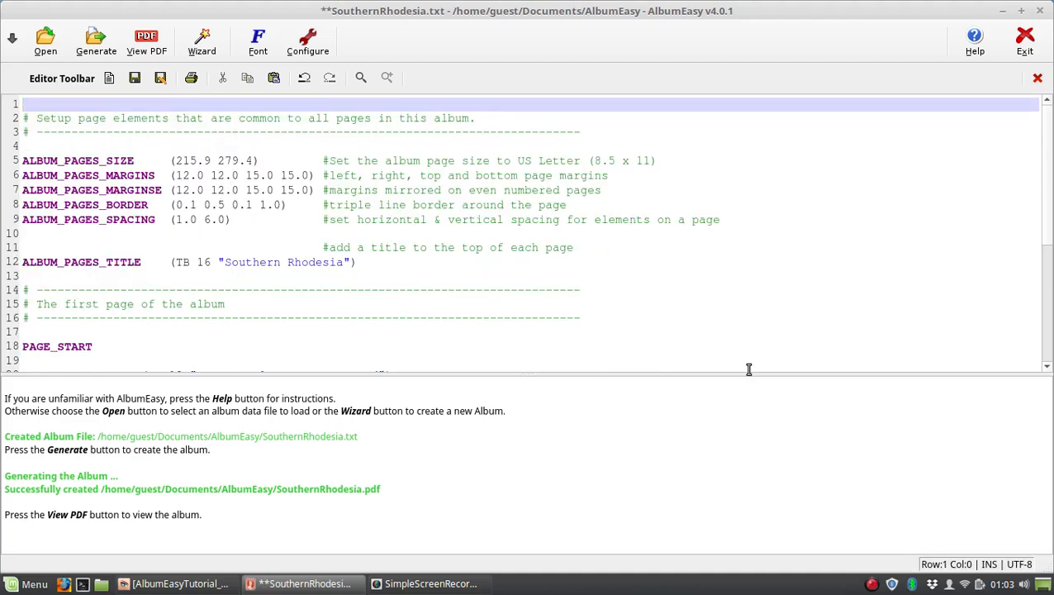
key(Delete)
- Remove the blank line and the dashed comment line between the "Setup page elements" heading and ALBUM_PAGES_SIZE
key(Down)
key(End)
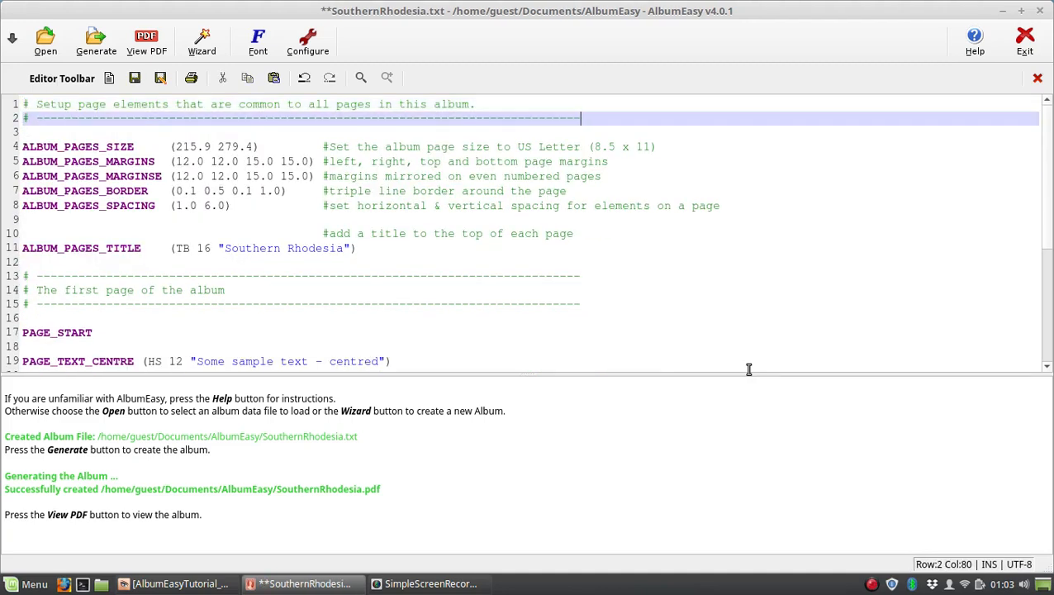
key(Delete)
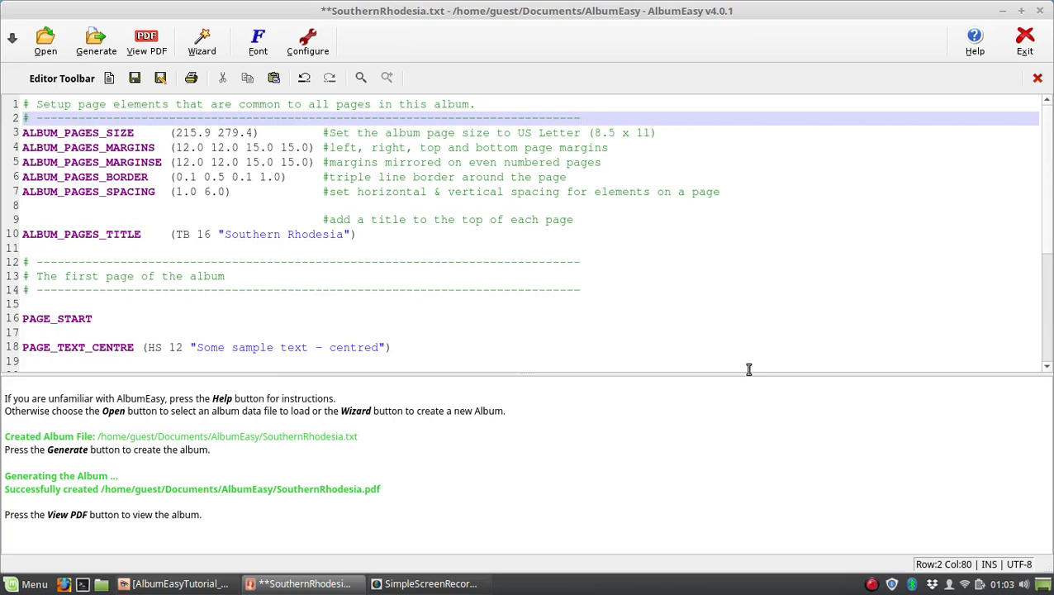
key(Delete)
key(Return)
key(Up)
key(shift+End)
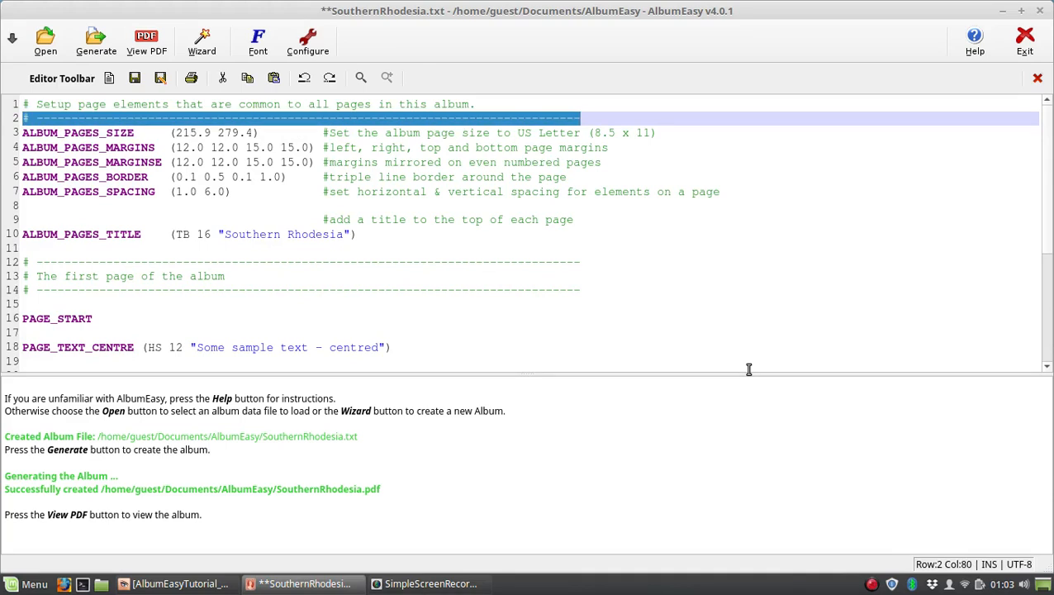
key(BackSpace)
key(BackSpace)
- Delete the dashed comment line above "The first page of the album"
key(Down)
key(Down)
key(Down)
key(Down)
key(Down)
key(Down)
key(Down)
key(Down)
key(Down)
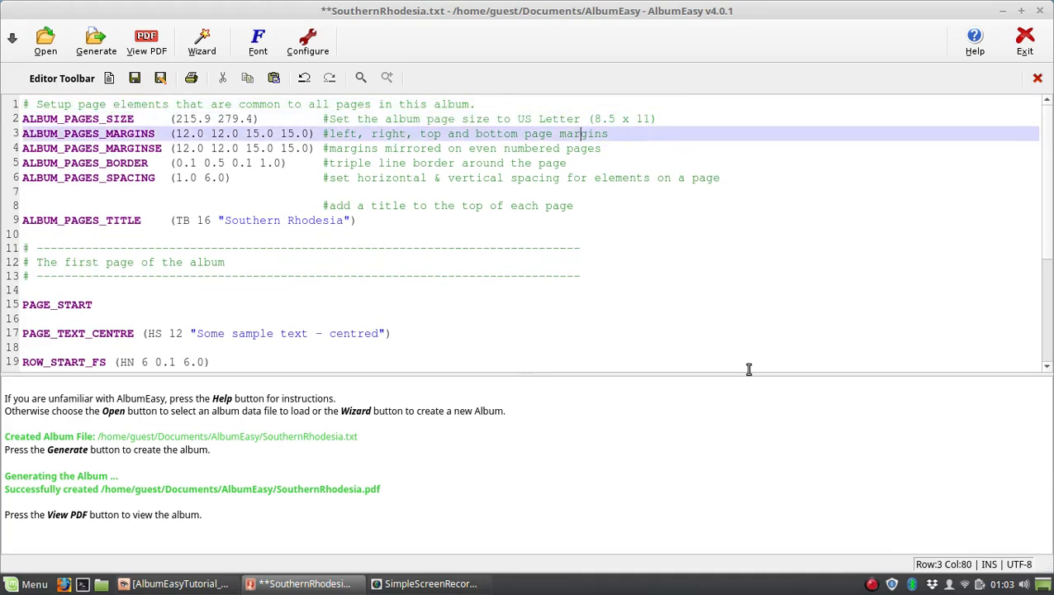
key(Down)
key(End)
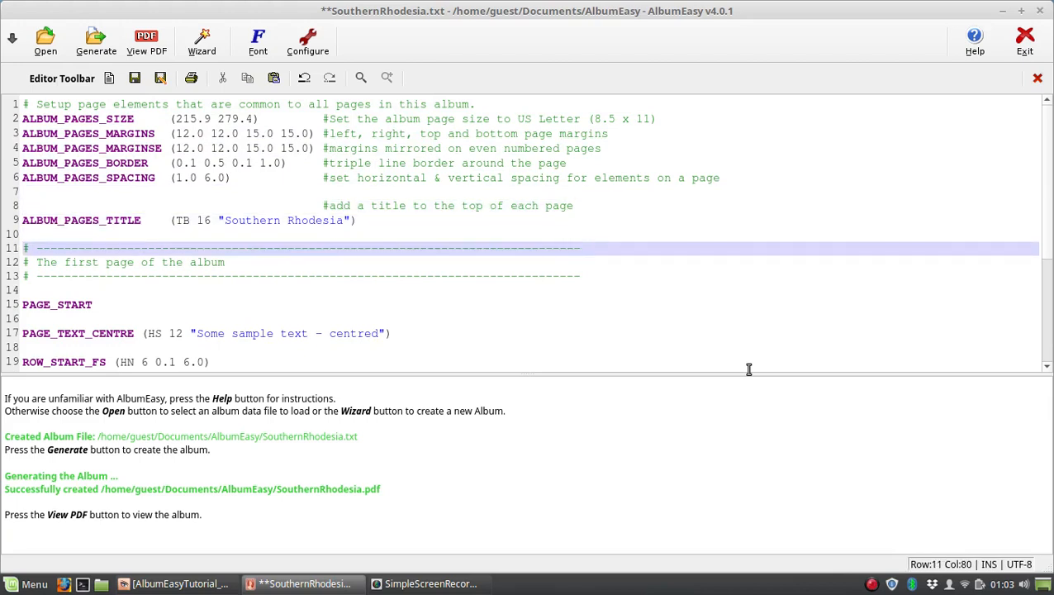
key(Home)
key(shift+End)
key(BackSpace)
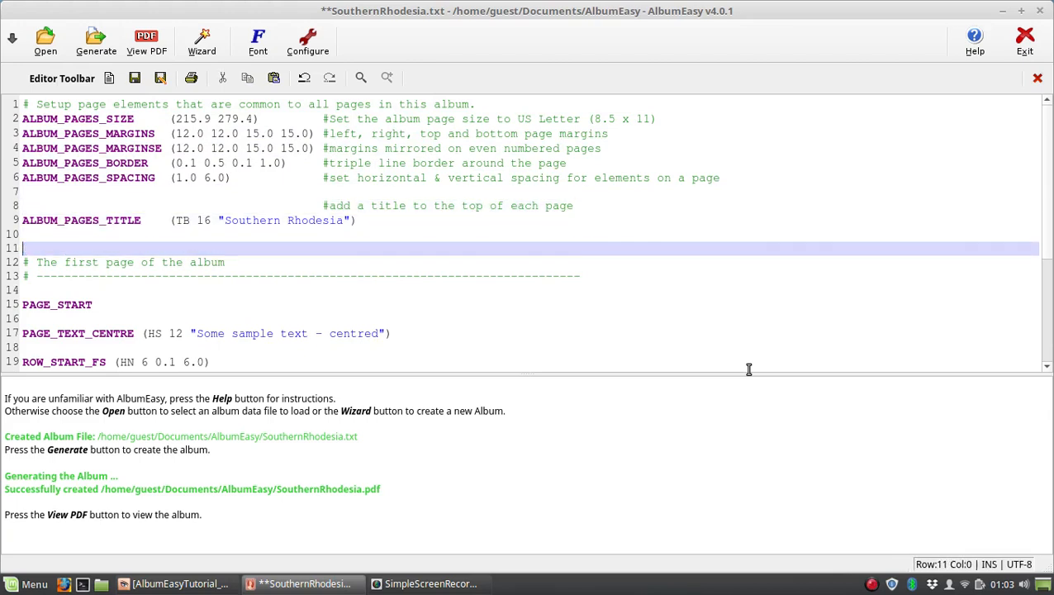
key(Delete)
- Delete the dashed comment line below "The first page of the album", leaving one blank line before PAGE_START
key(Down)
key(End)
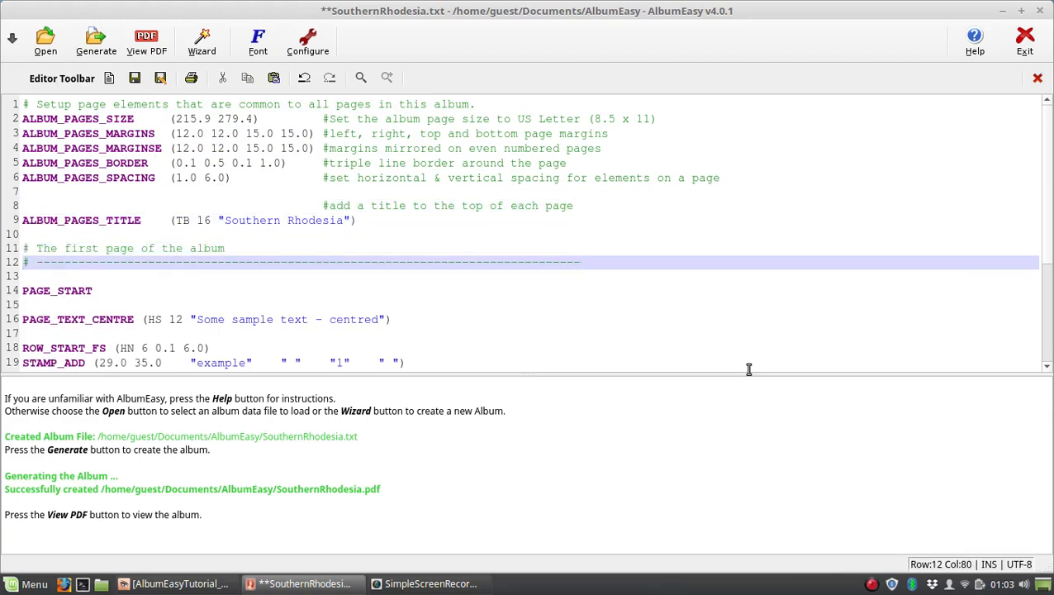
key(Home)
key(shift+End)
key(BackSpace)
key(Delete)
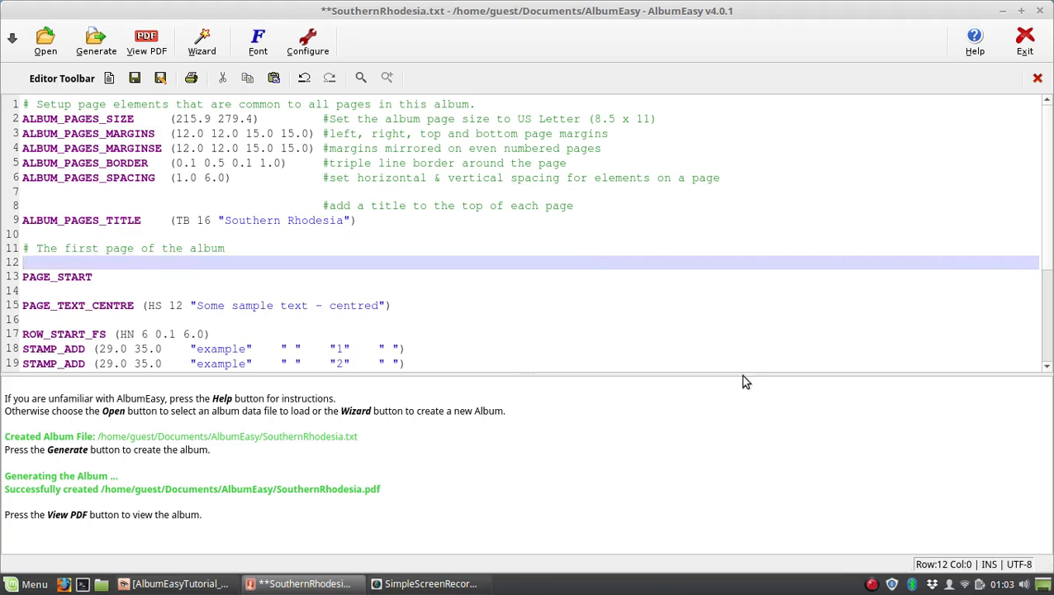
- Enlarge the text editor area to show the stamp rows and examine the page size and margin comments
drag(744, 374, 727, 493)
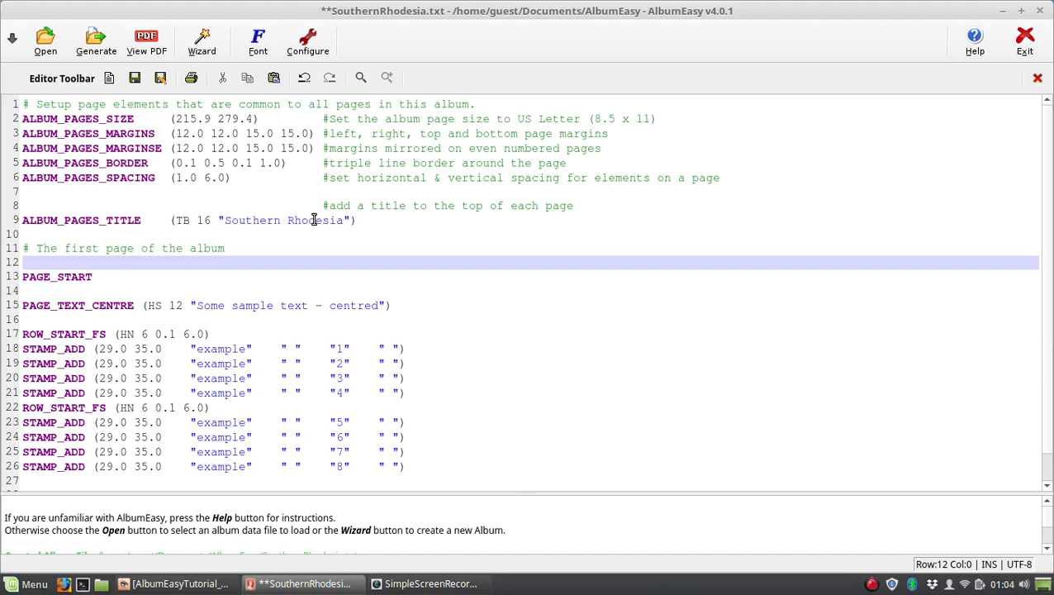
drag(320, 118, 661, 118)
click(329, 133)
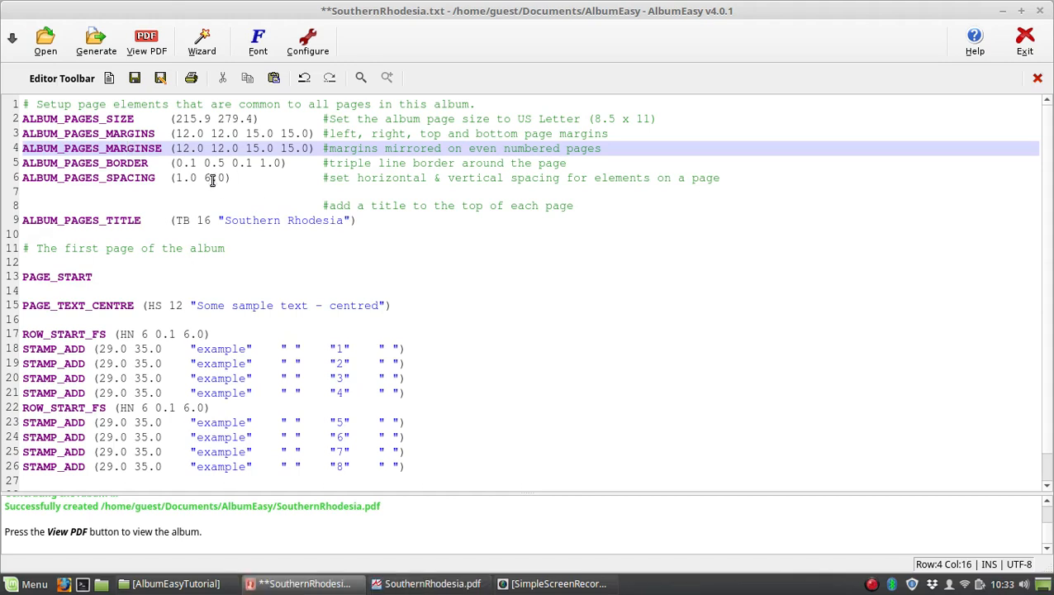
- Check the page border in the album PDF and open the help topic for ALBUM_PAGES_BORDER
click(146, 41)
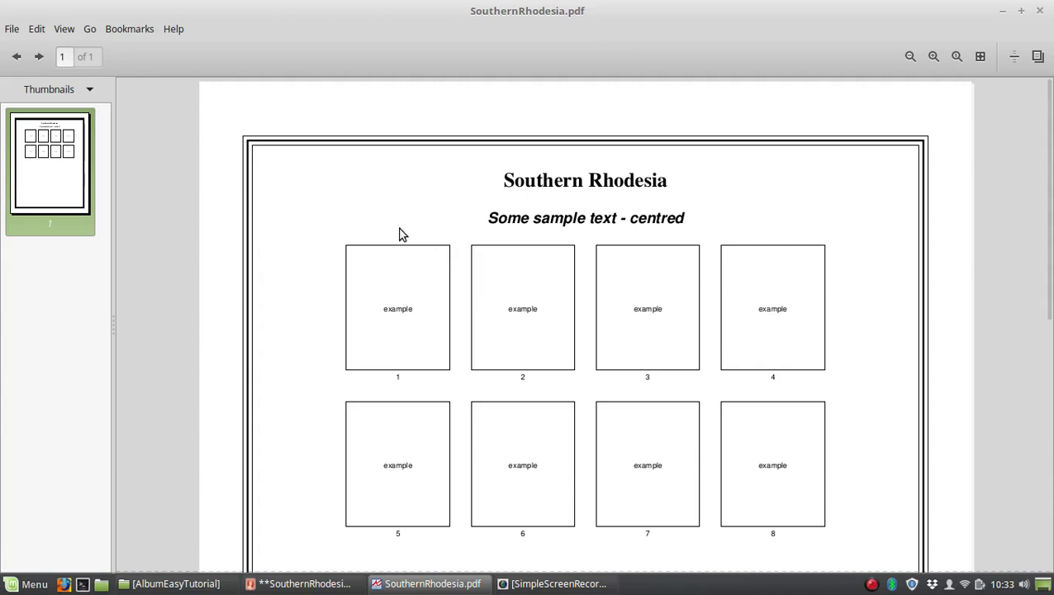
key(alt+Tab)
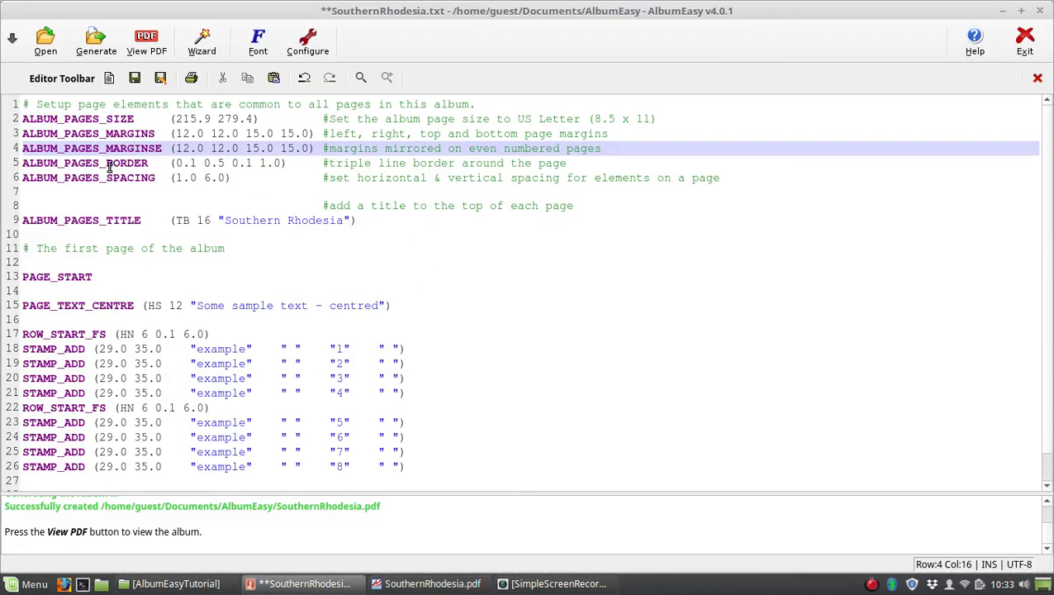
click(109, 166)
click(975, 47)
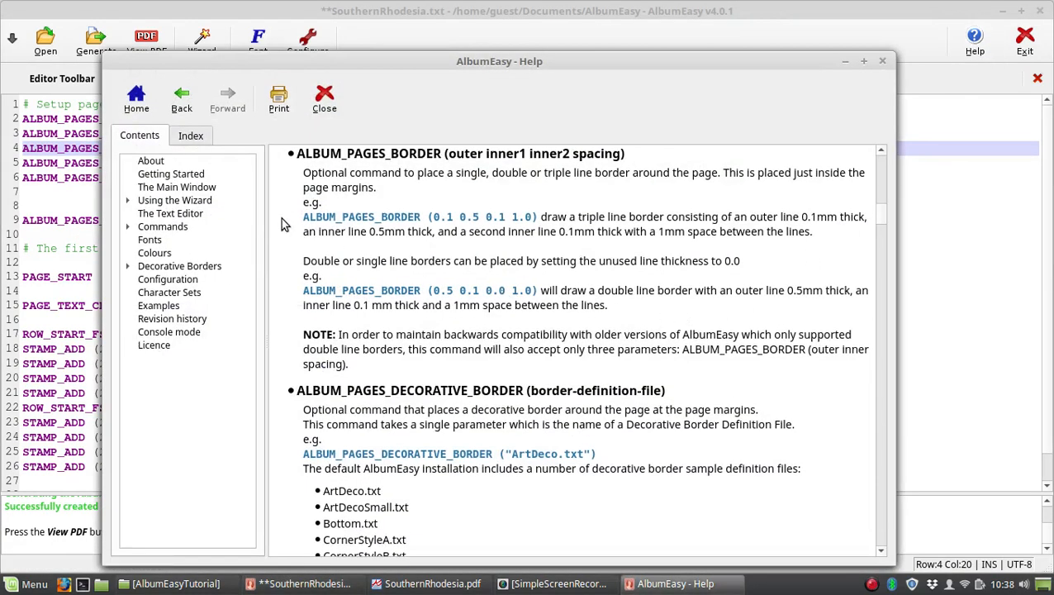
drag(366, 61, 377, 45)
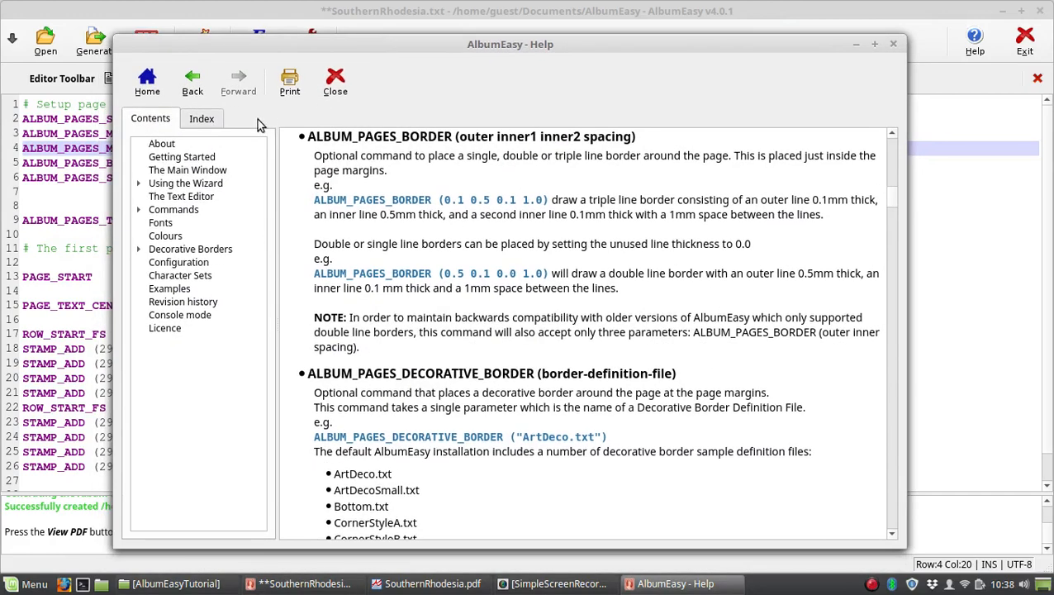
- Look at the help window's alphabetical index and return to its table of contents
click(198, 121)
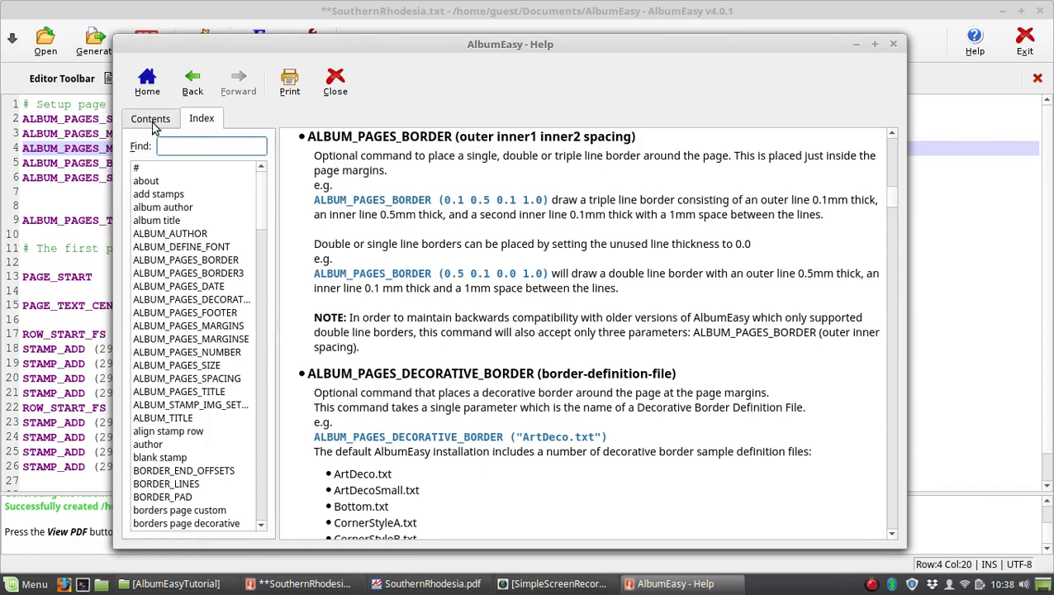
click(147, 121)
click(210, 124)
click(150, 123)
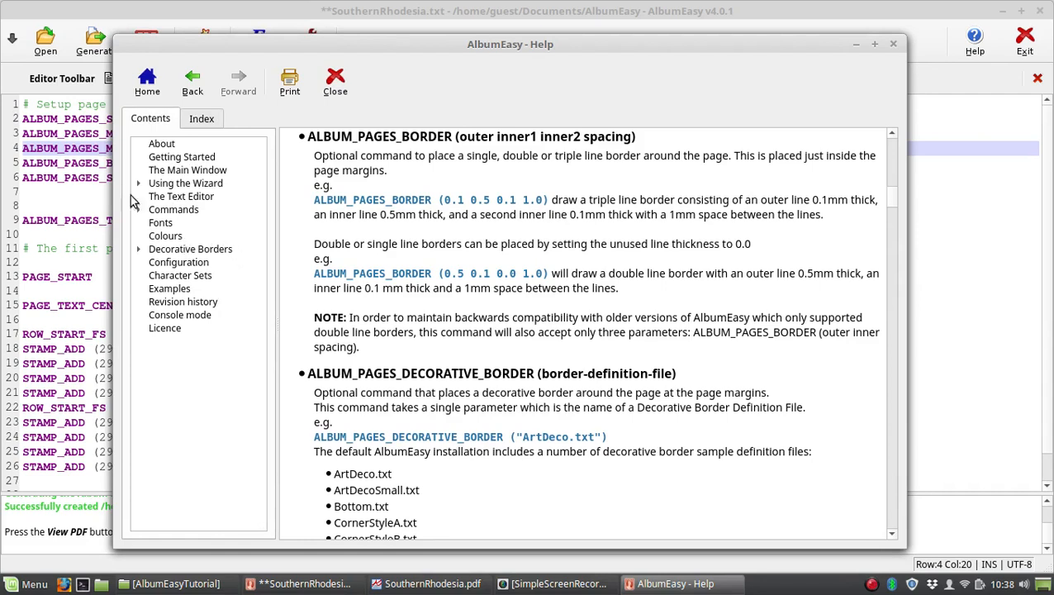
- Browse the Using the Wizard and Album Commands help topics and widen the contents list to read the command names
click(139, 183)
click(139, 184)
click(139, 211)
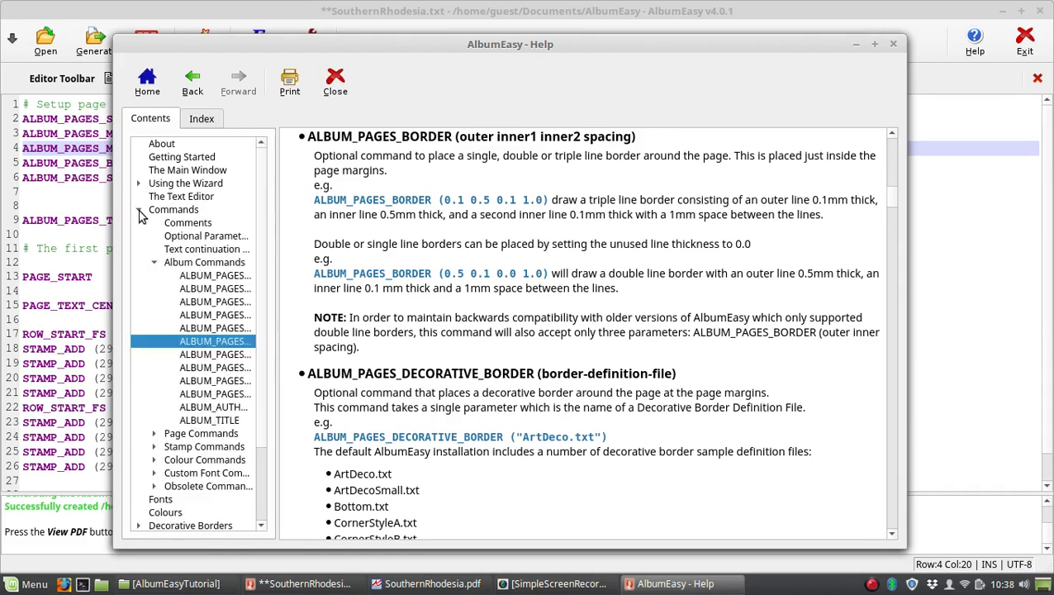
click(154, 262)
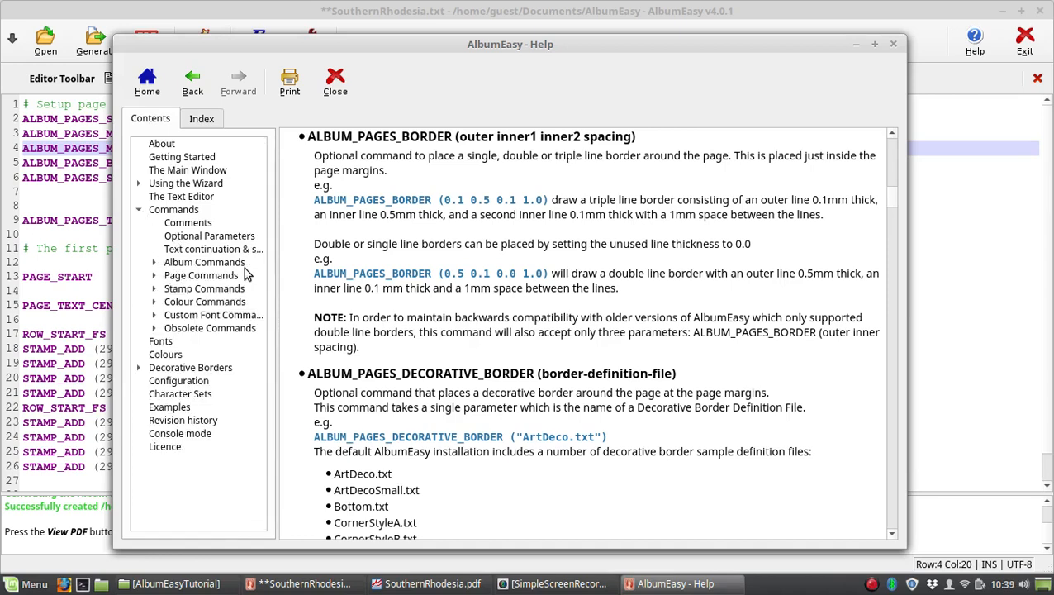
click(154, 262)
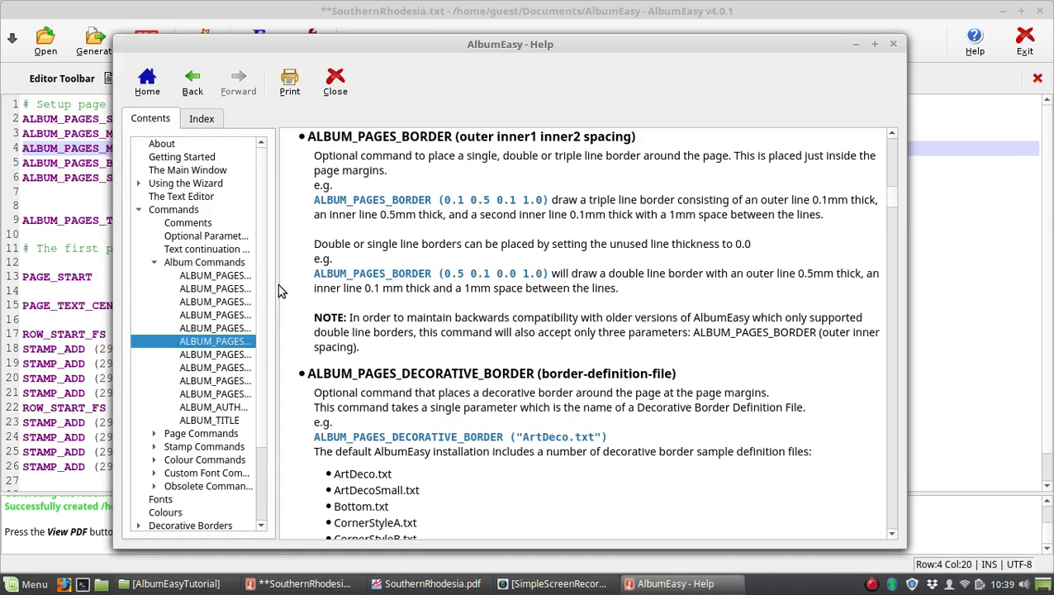
mouse_move(278, 291)
mouse_down()
mouse_move(325, 291)
mouse_move(295, 291)
mouse_up()
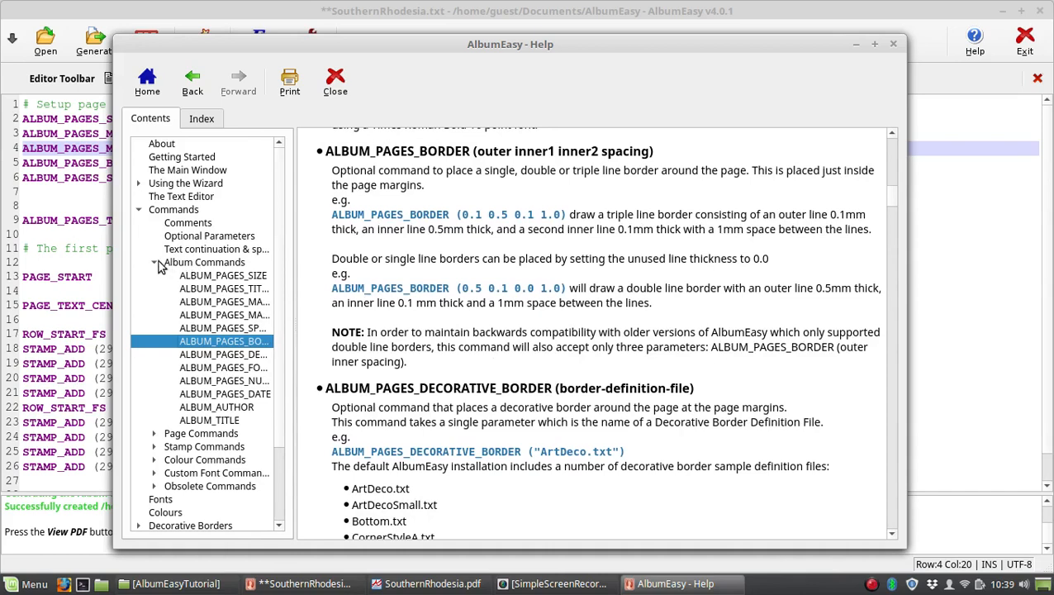
- Look through the Stamp Commands topics in the help contents and collapse the Commands section
click(155, 262)
click(155, 288)
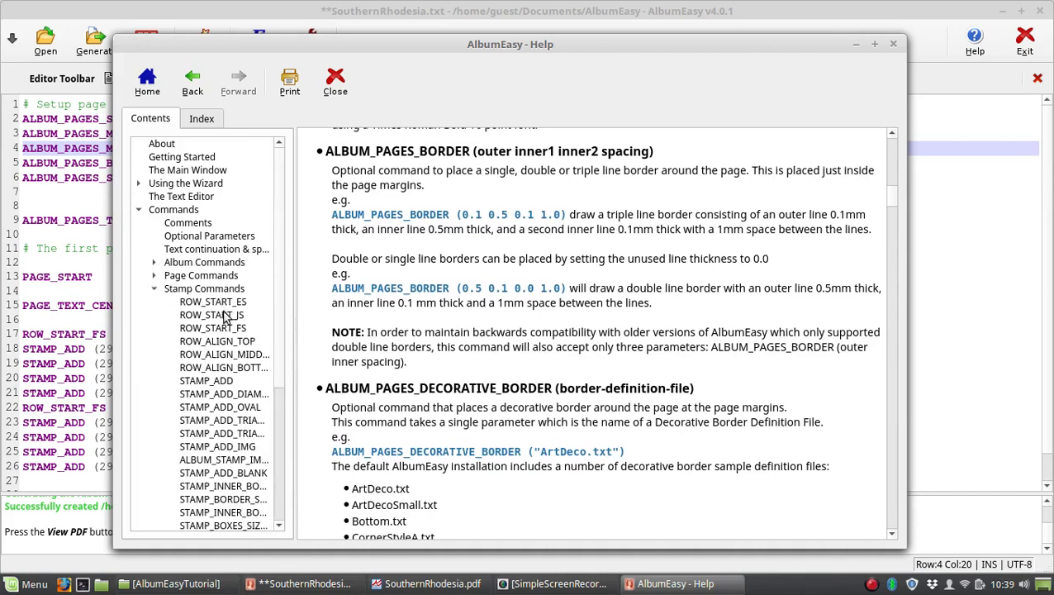
scroll(231, 323, down, 3)
scroll(240, 335, up, 3)
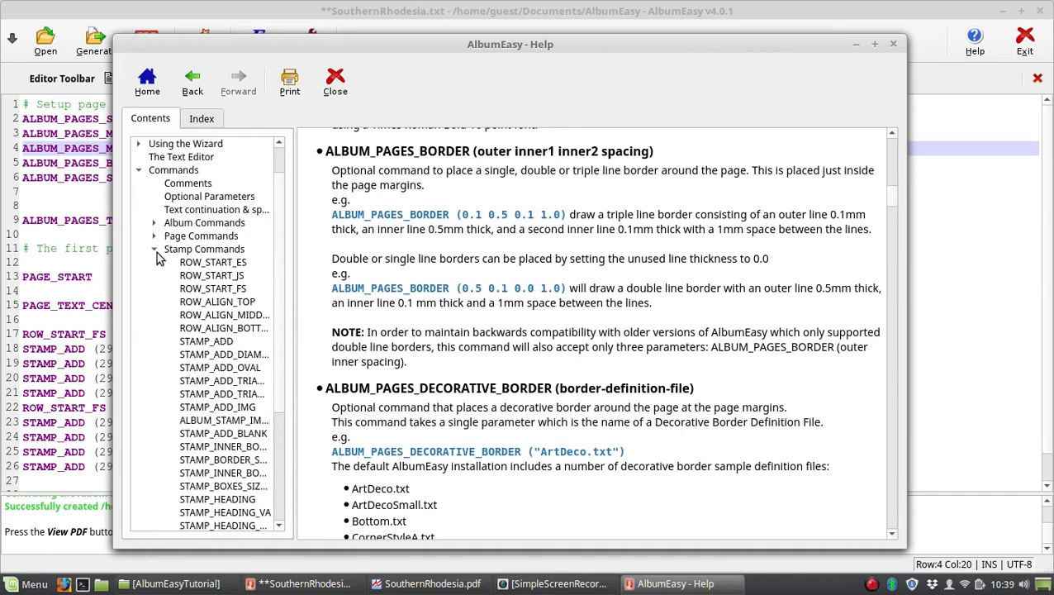
click(155, 251)
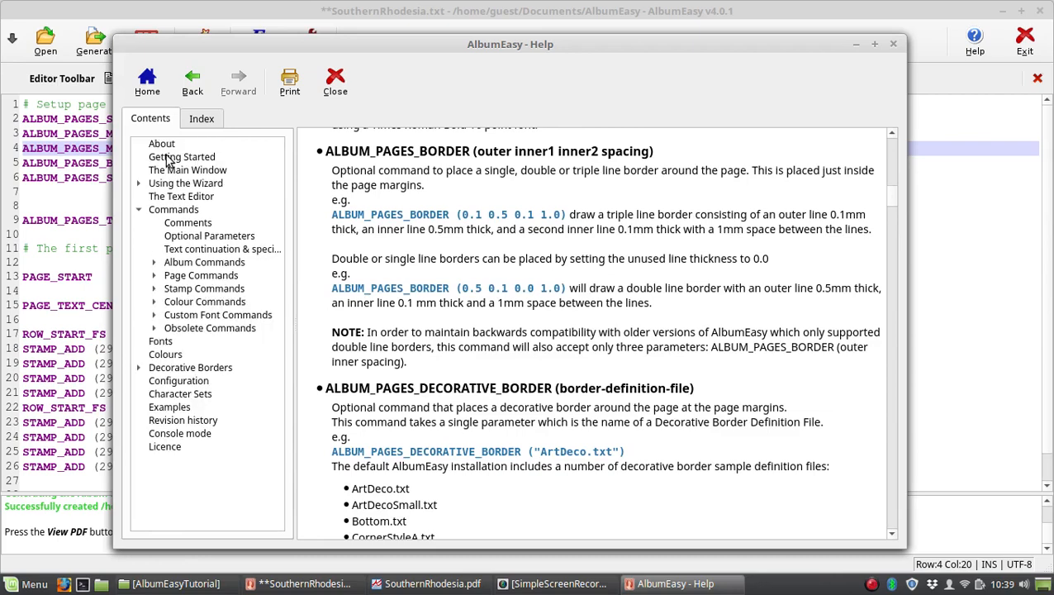
click(141, 210)
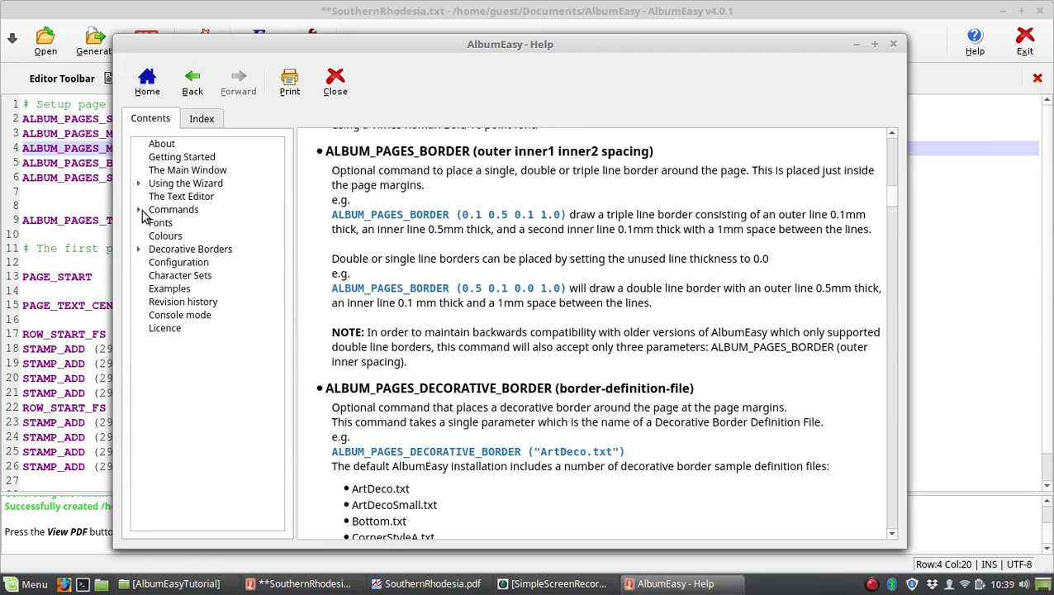
- Search the help index for "bord" and open the ALBUM_PAGES_BORDER topic
click(200, 118)
scroll(231, 231, down, 12)
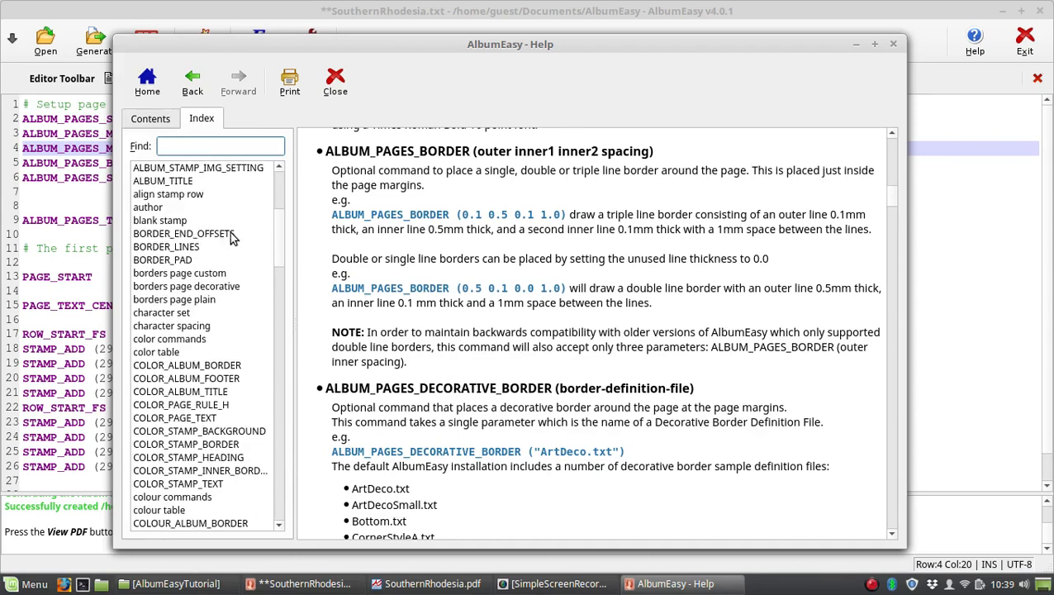
scroll(231, 237, down, 5)
scroll(231, 233, up, 15)
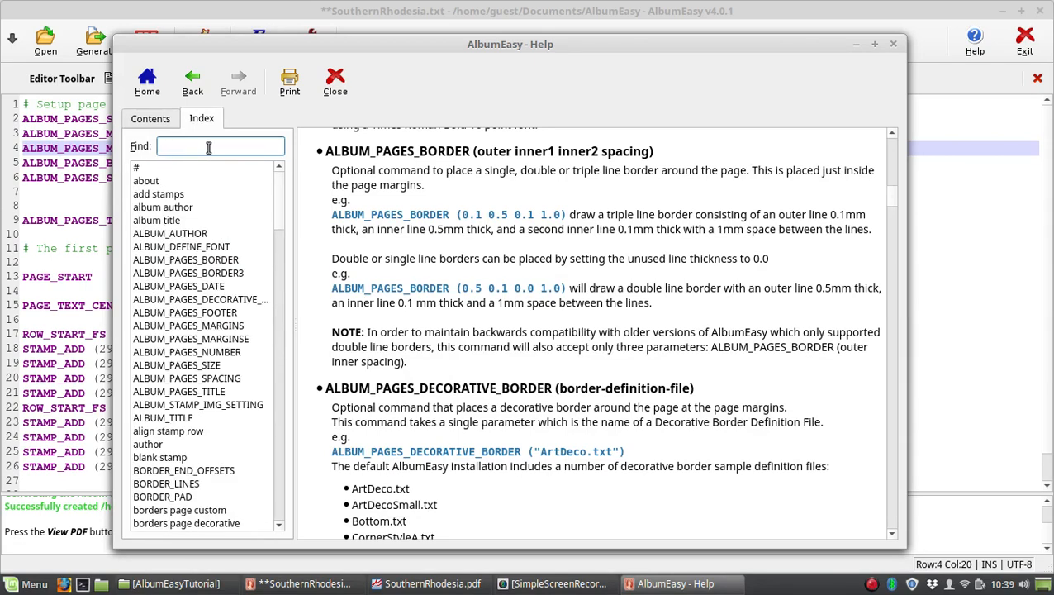
scroll(369, 215, up, 4)
scroll(370, 214, up, 5)
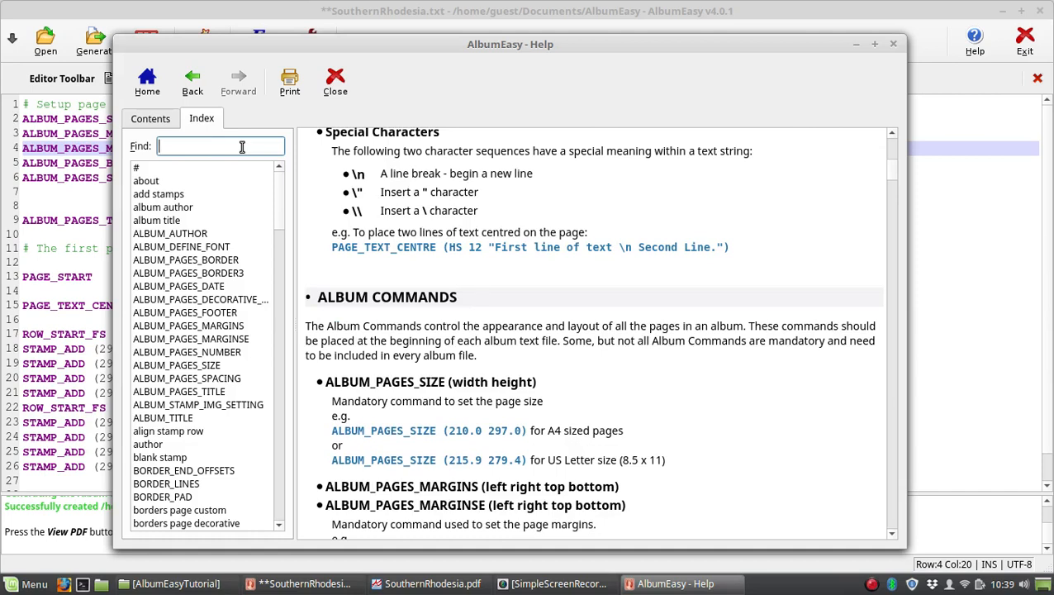
text(bo)
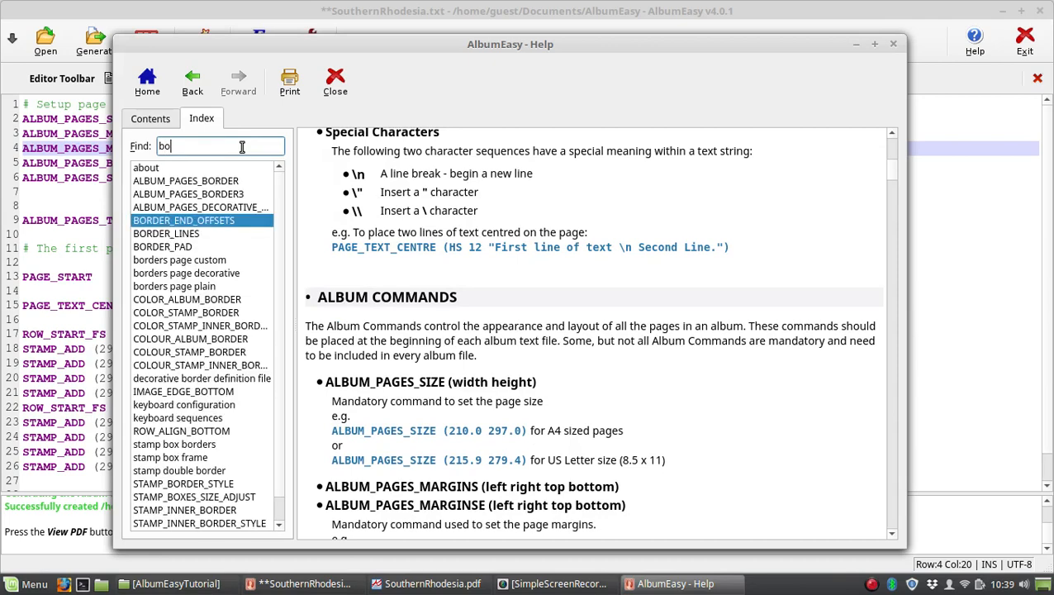
text(rd)
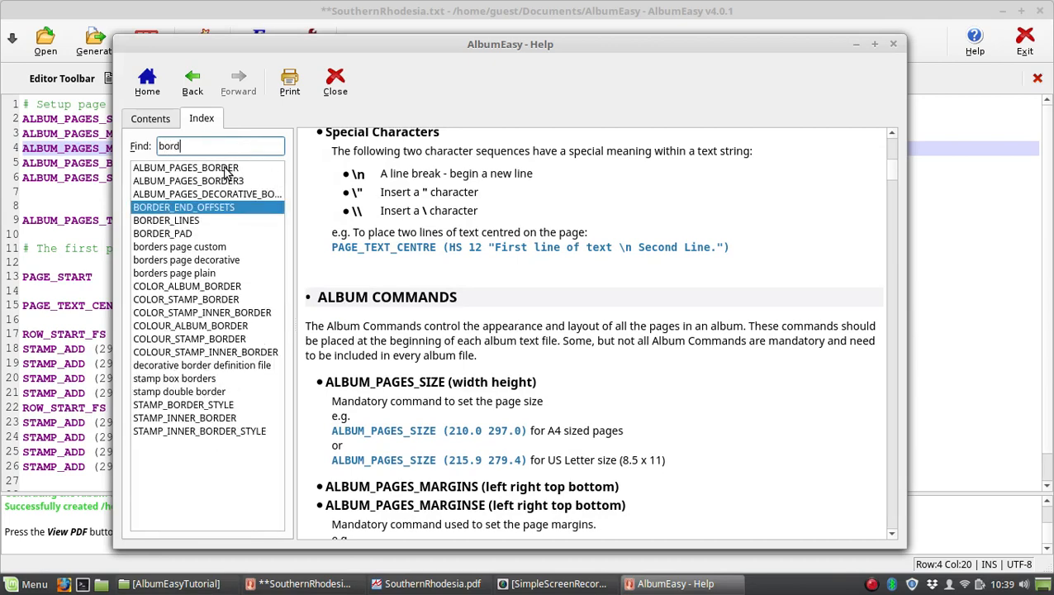
click(228, 170)
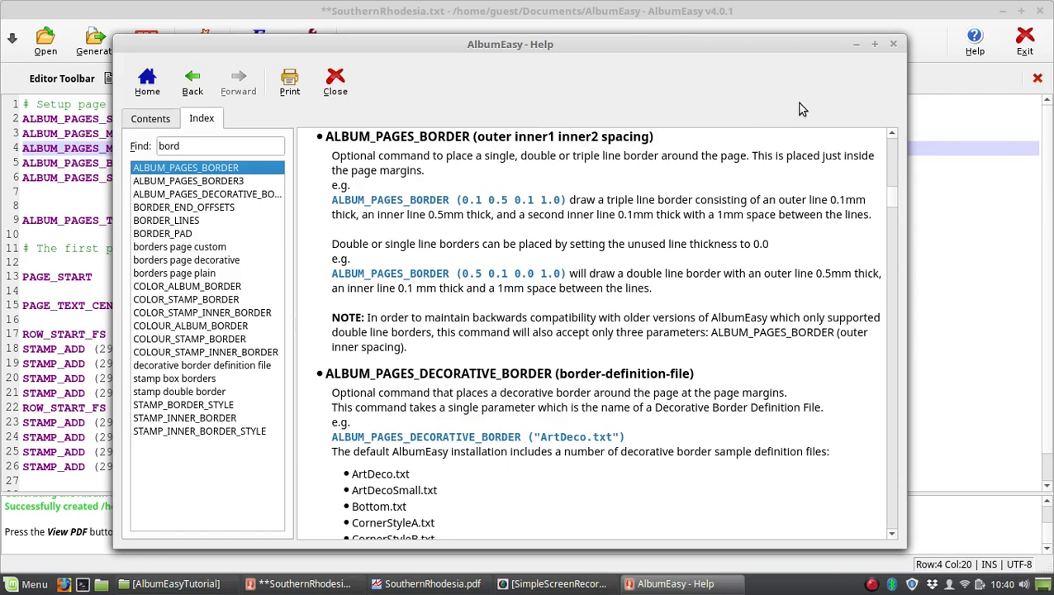
- Return to the album text and set the ALBUM_PAGES_BORDER parameters to (0.5 0.1 0 1.0)
key(alt+Tab)
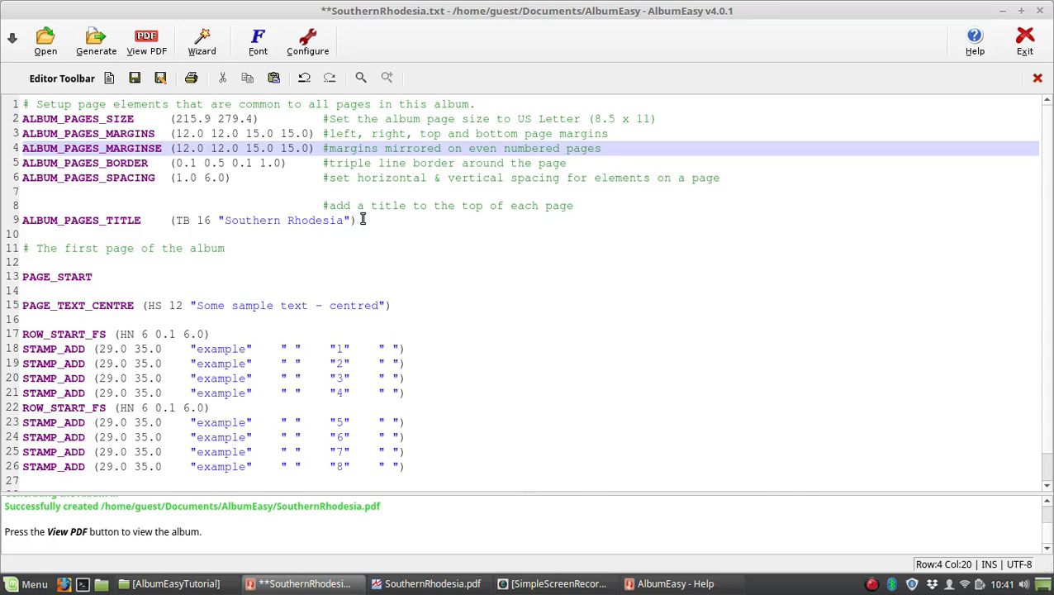
click(197, 163)
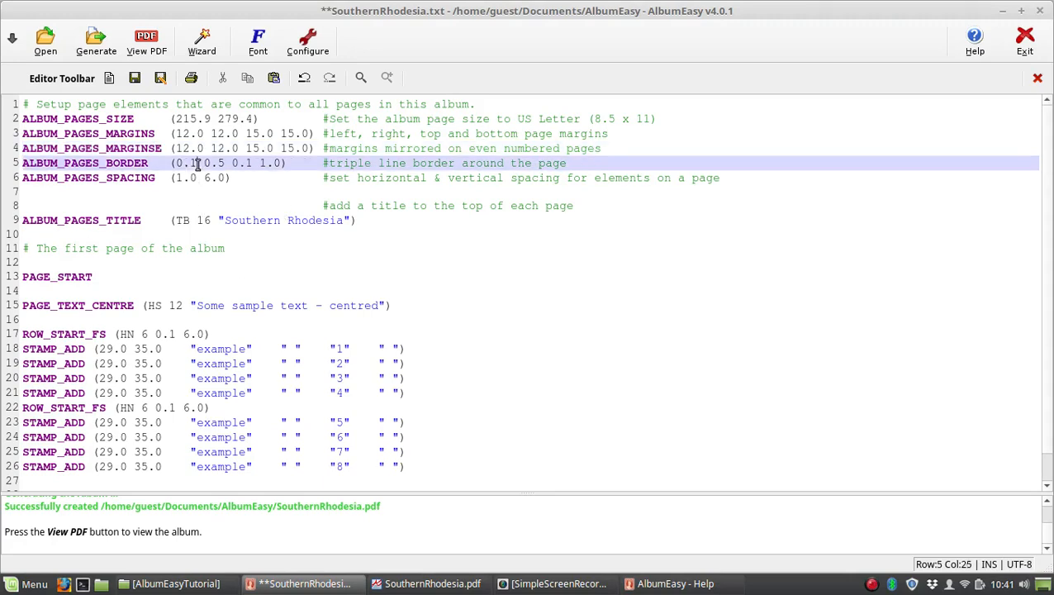
key(BackSpace)
text(5)
key(Right)
key(Right)
key(Right)
key(BackSpace)
text(1)
key(Right)
key(Right)
key(Right)
key(BackSpace)
key(BackSpace)
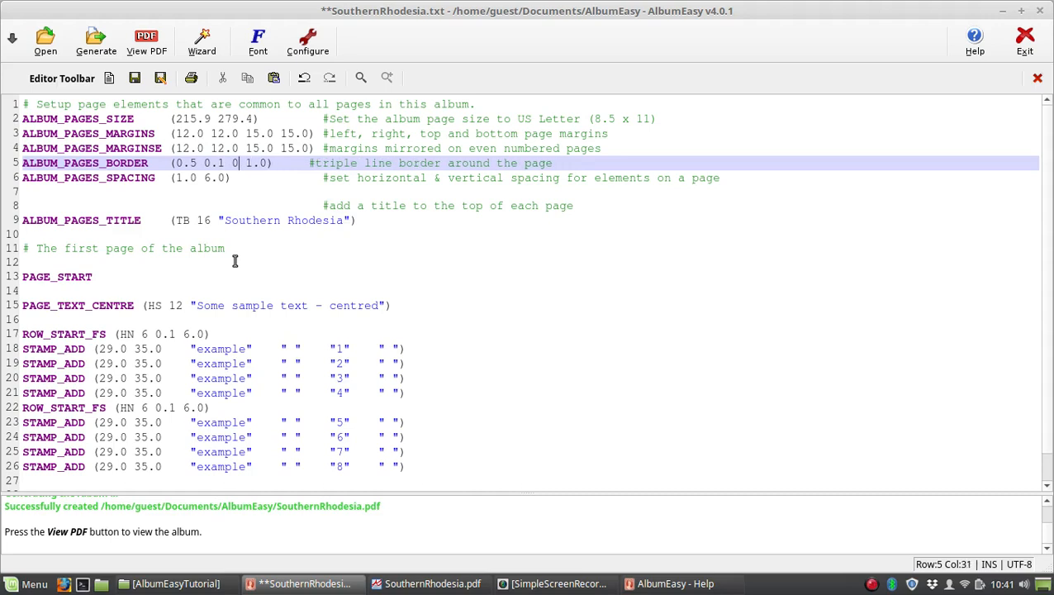
key(Right)
key(Right)
key(Right)
key(Right)
key(Right)
key(Left)
key(Left)
key(Right)
key(Right)
key(Right)
key(Right)
- Generate the album with the border change saved and open the resulting PDF
click(95, 41)
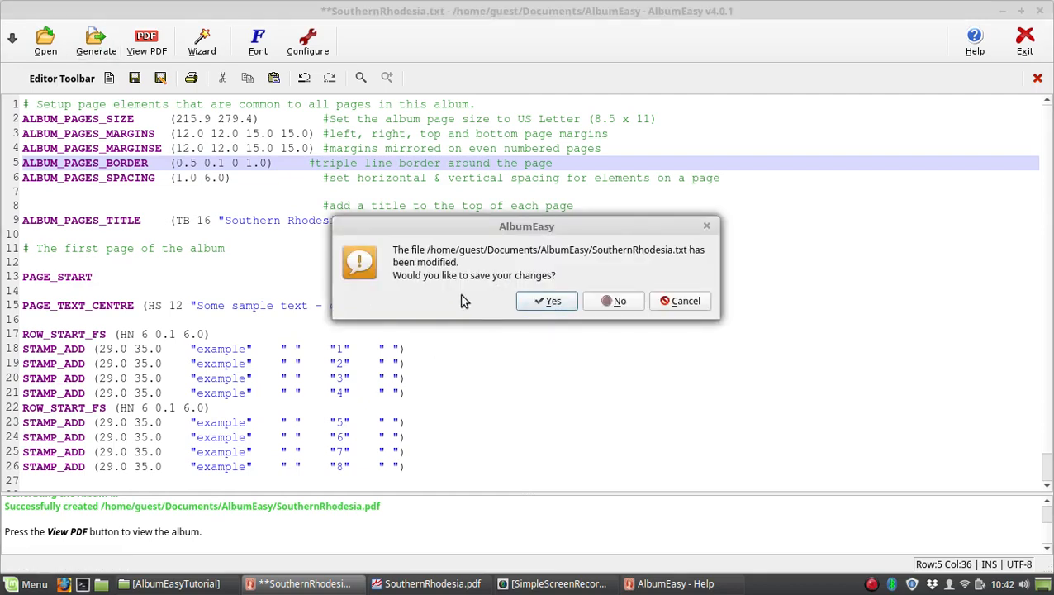
click(551, 302)
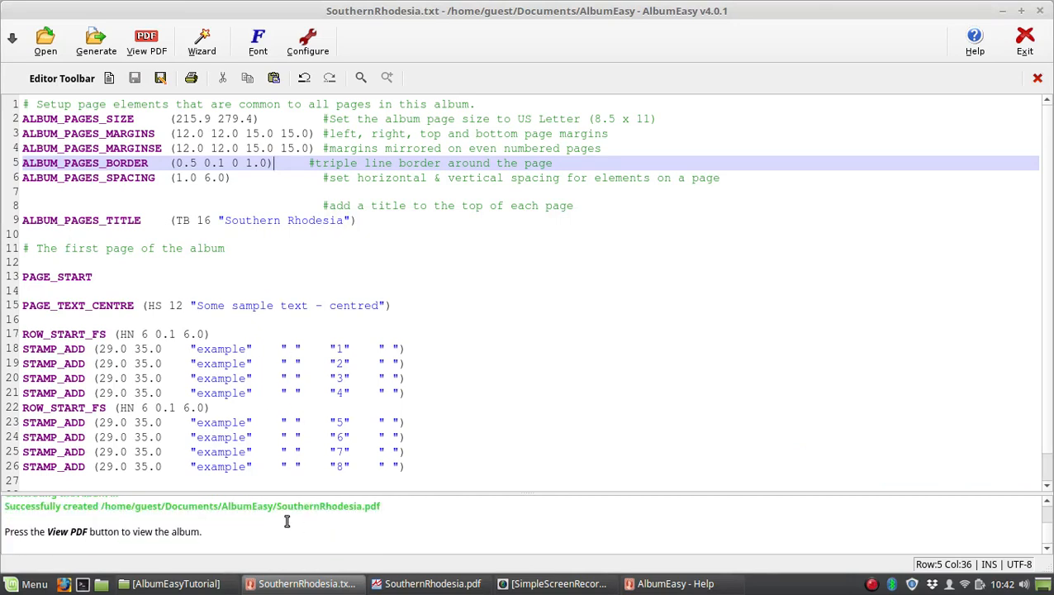
click(161, 51)
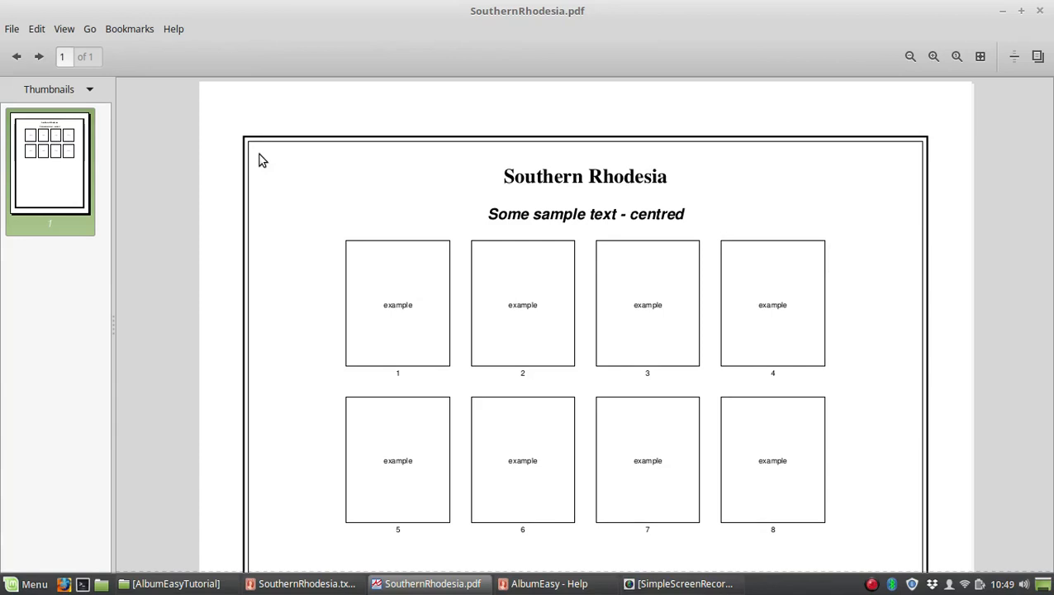
- Go back to the album text and examine the first page's commands from PAGE_START through the last STAMP_ADD line
key(alt+Tab)
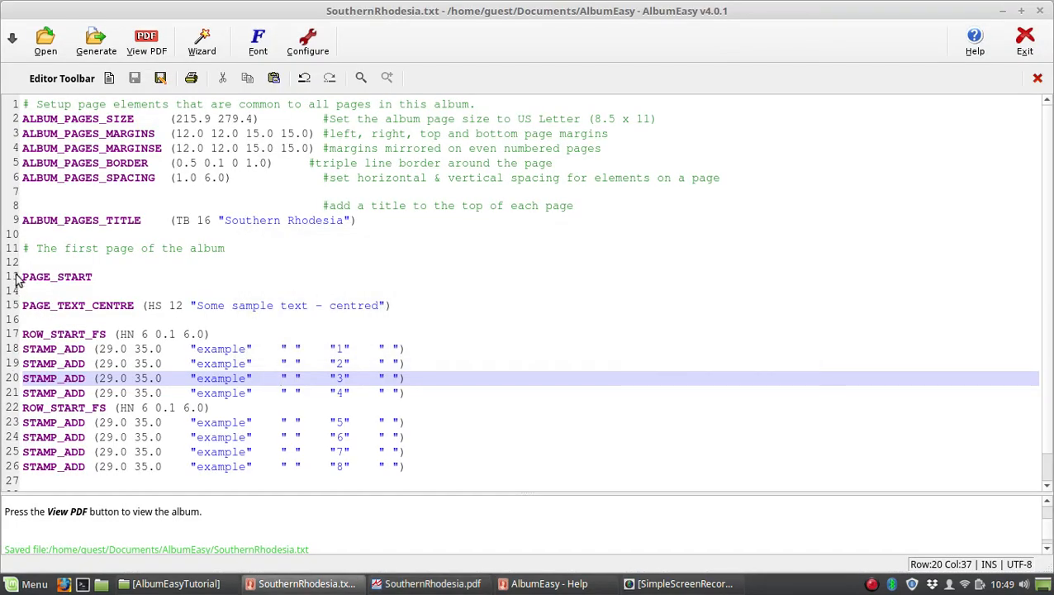
drag(20, 277, 79, 422)
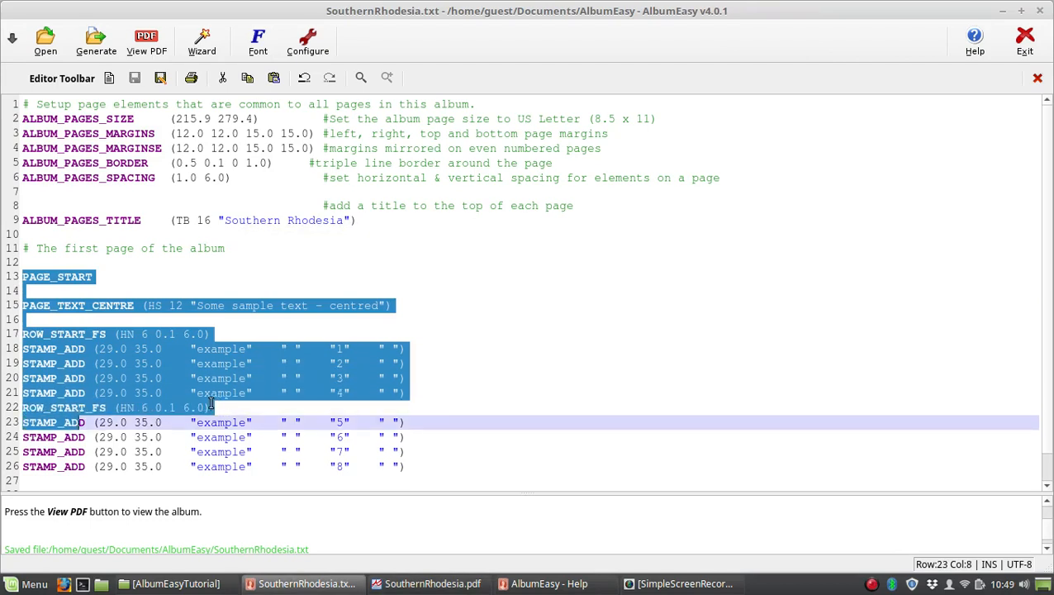
shift+click(144, 467)
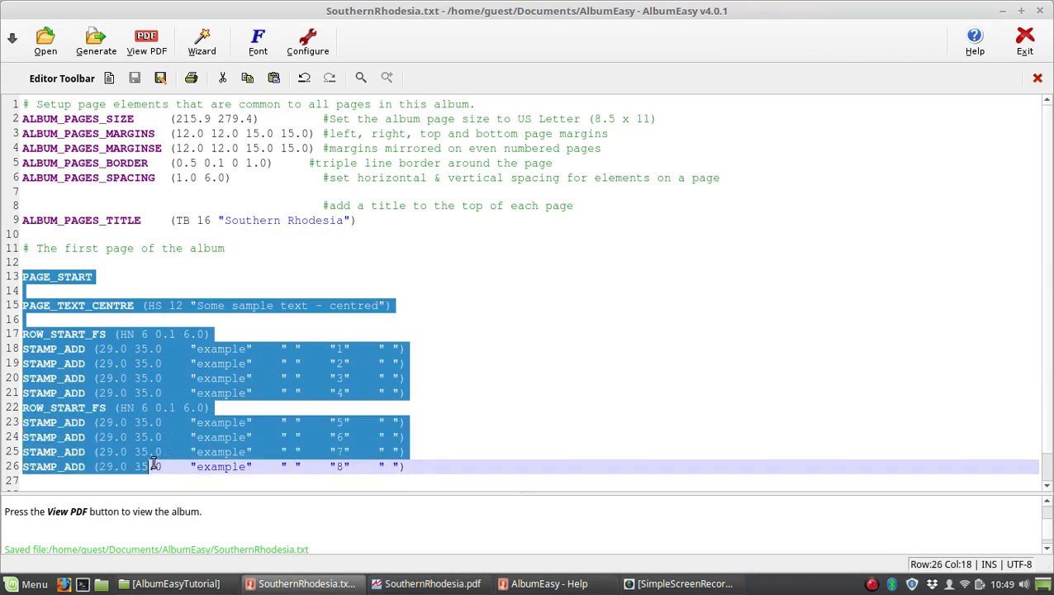
click(134, 221)
click(144, 258)
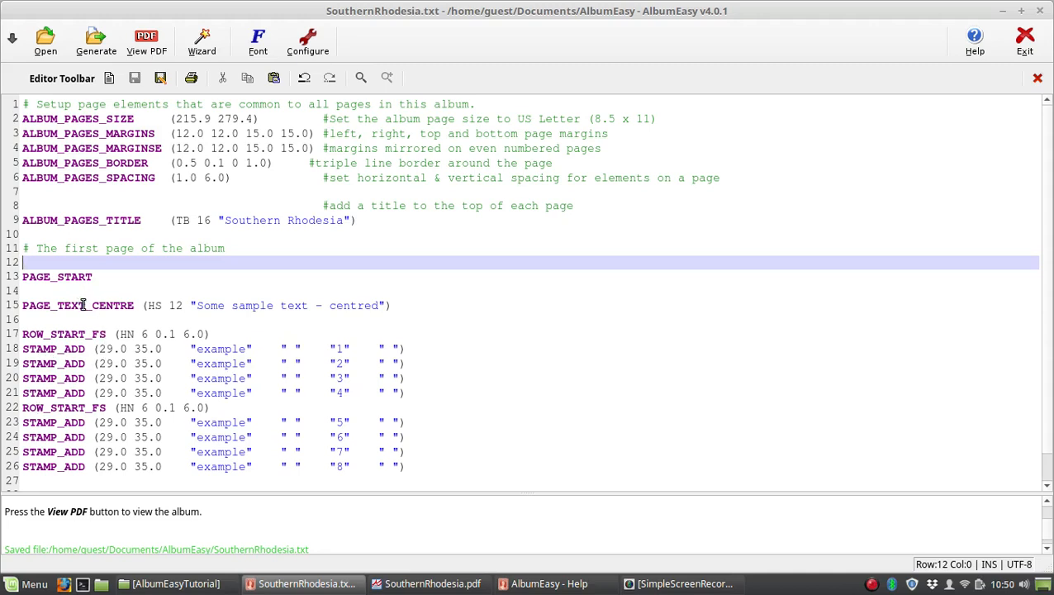
- Compare the PAGE_TEXT_CENTRE sample text with the centred heading in the PDF
drag(198, 306, 376, 306)
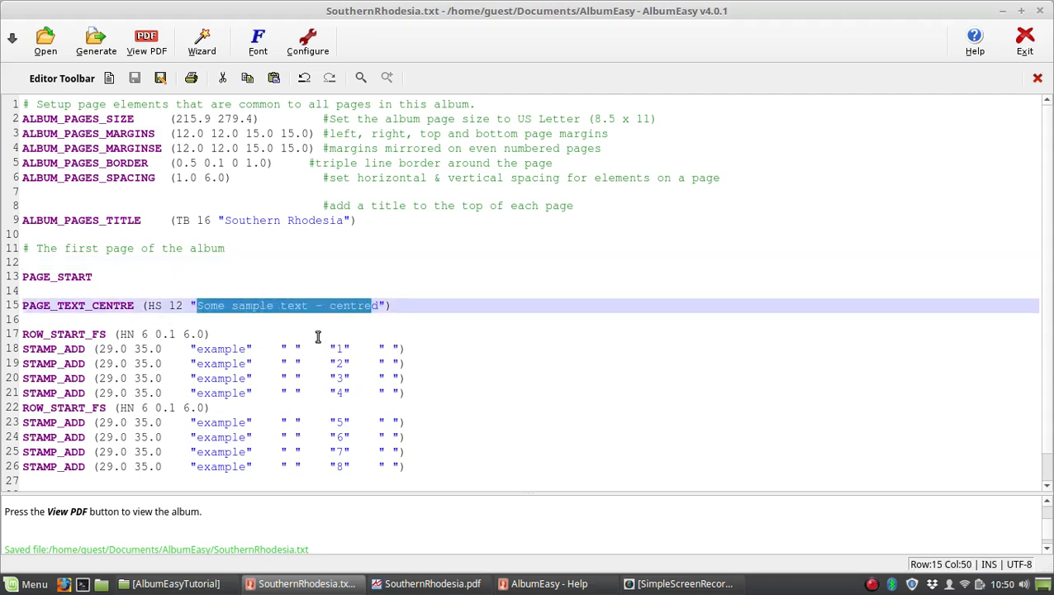
key(alt+Tab)
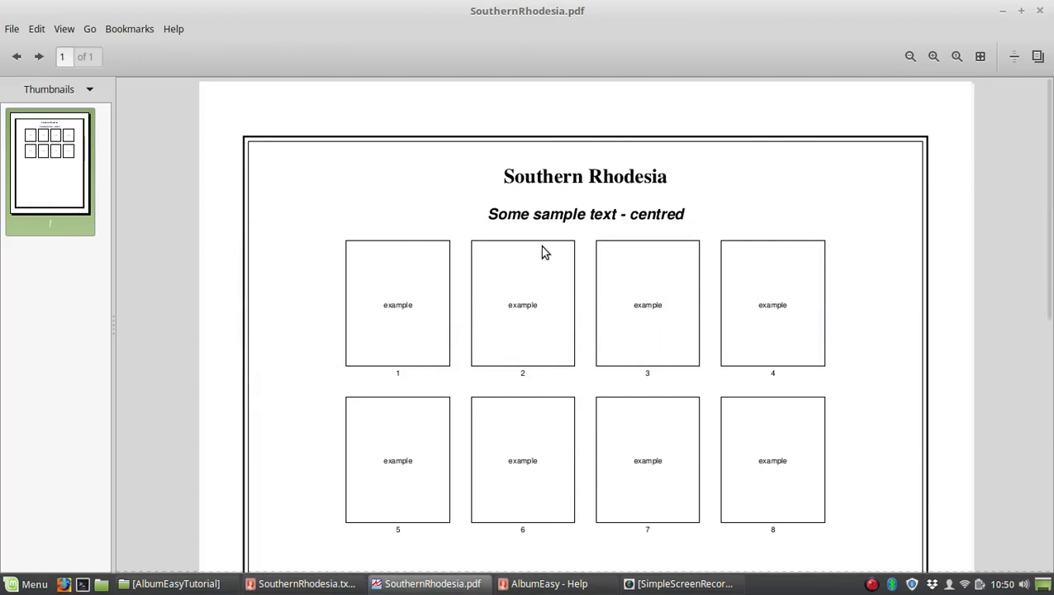
key(alt+Tab)
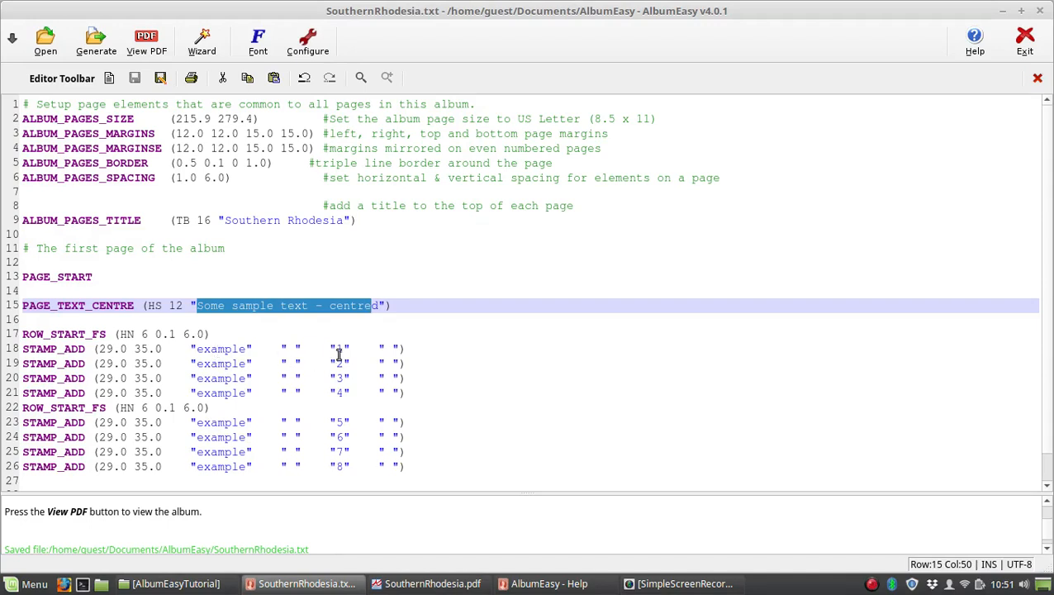
- Compare the first STAMP_ADD line with the box for stamp 1 in the PDF, enlarged
key(alt+Tab)
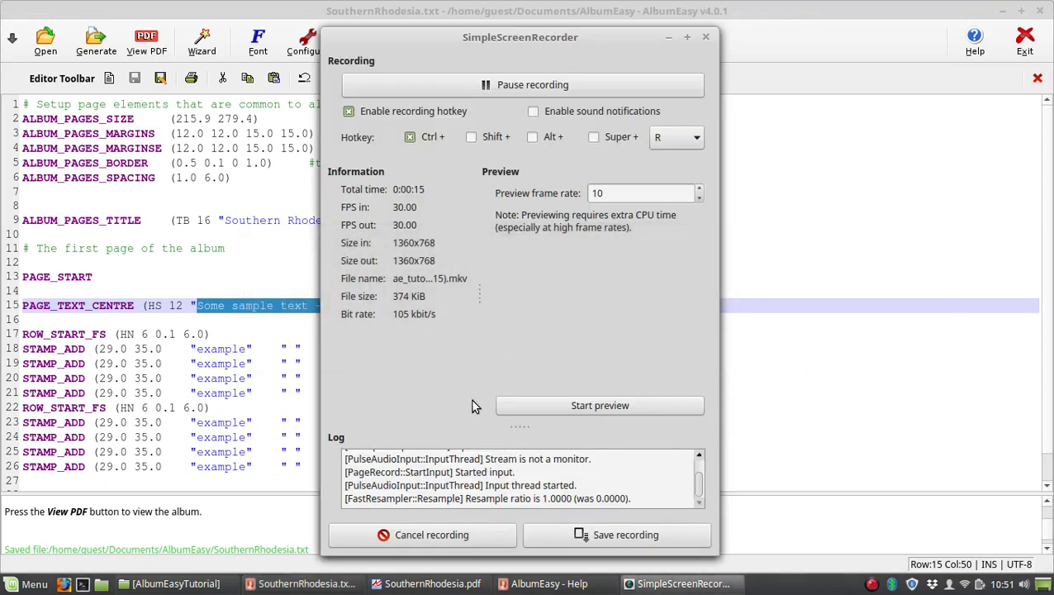
key(alt+Tab)
click(346, 349)
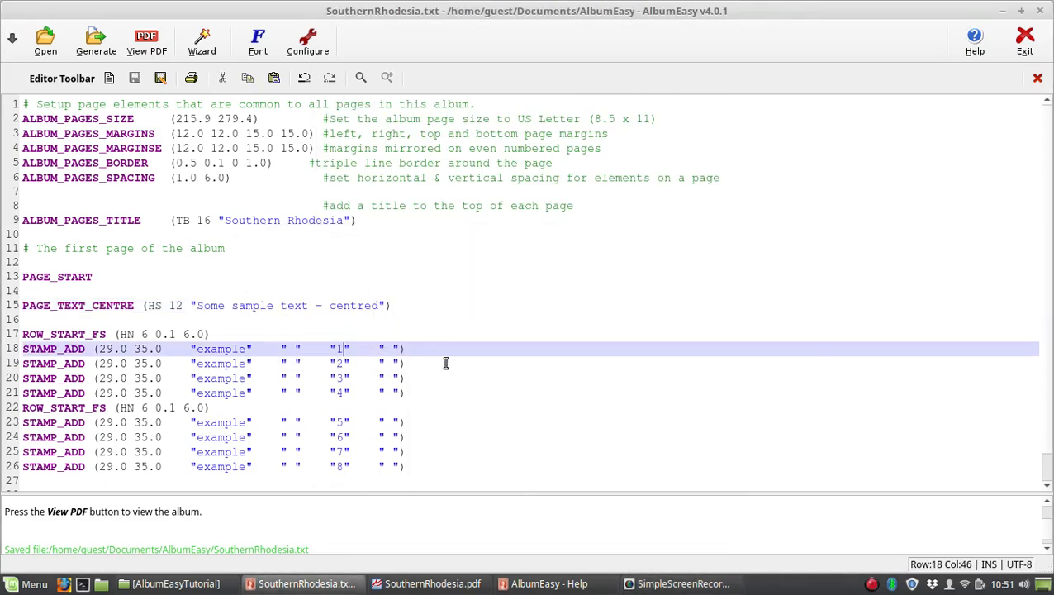
key(alt+Tab)
key(alt+Tab)
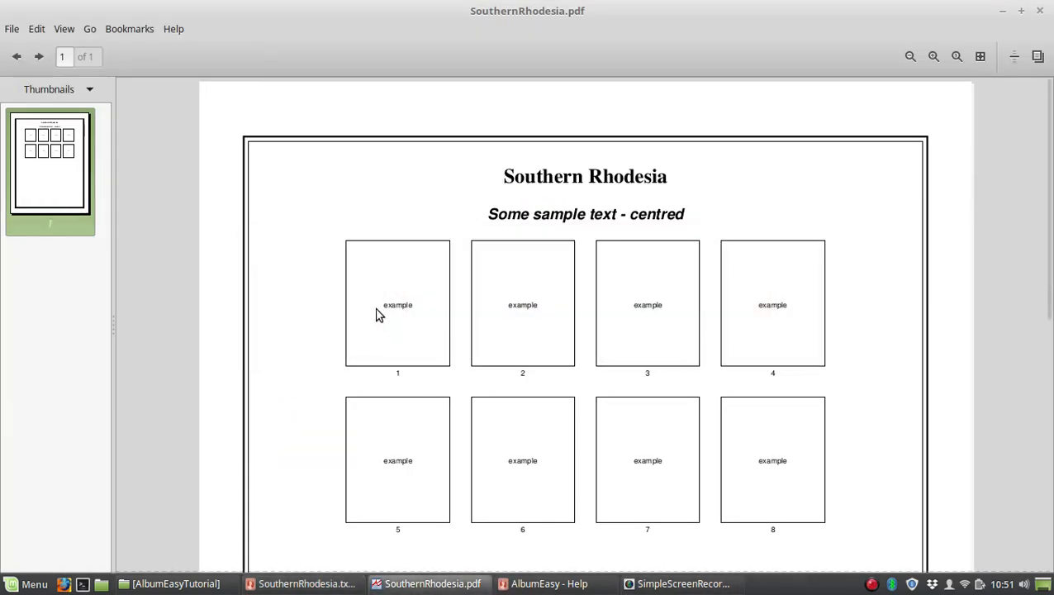
scroll(406, 334, up, 3)
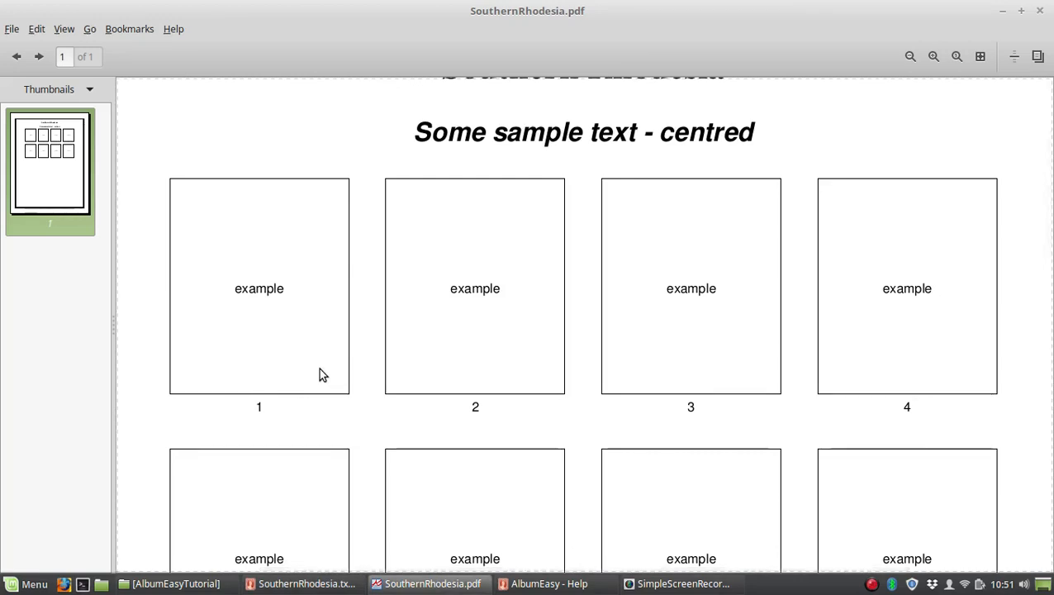
- Compare the STAMP_ADD line for stamp 5 with the second row of boxes in the PDF
key(alt+Tab)
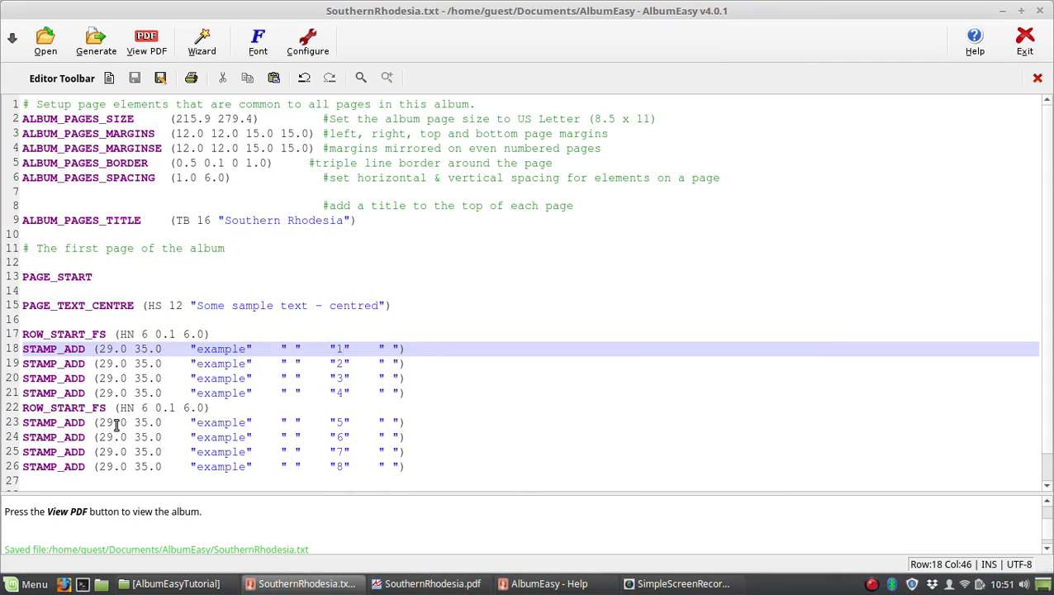
click(82, 422)
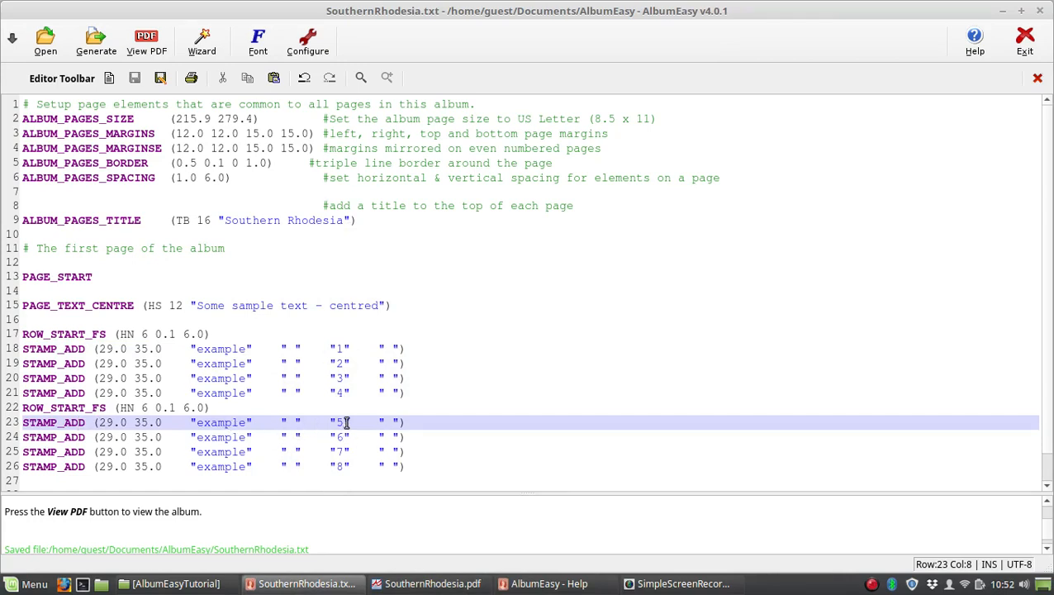
key(alt+Tab)
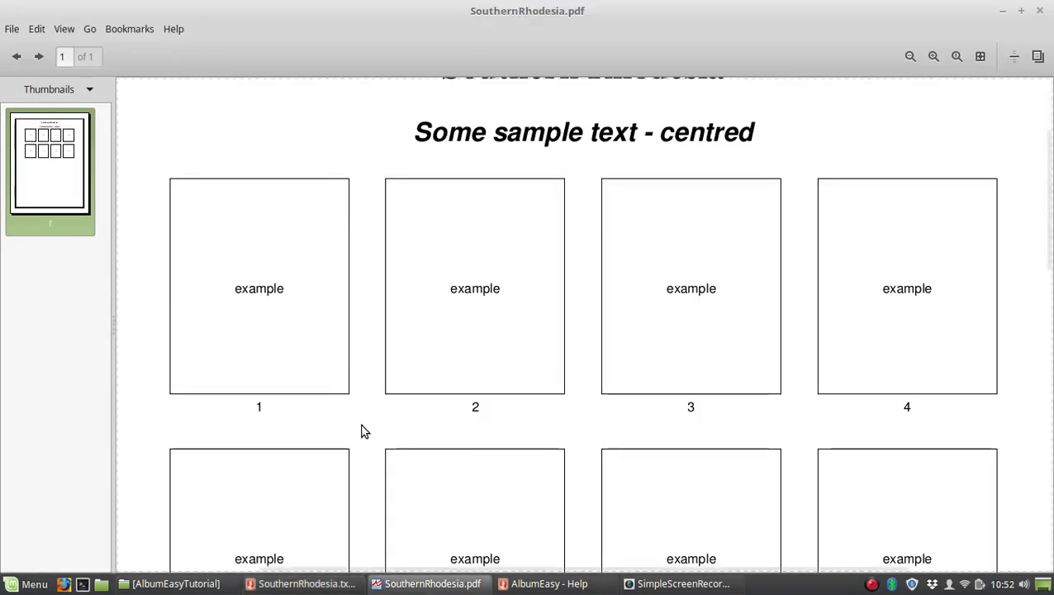
scroll(362, 425, down, 1)
scroll(364, 429, down, 2)
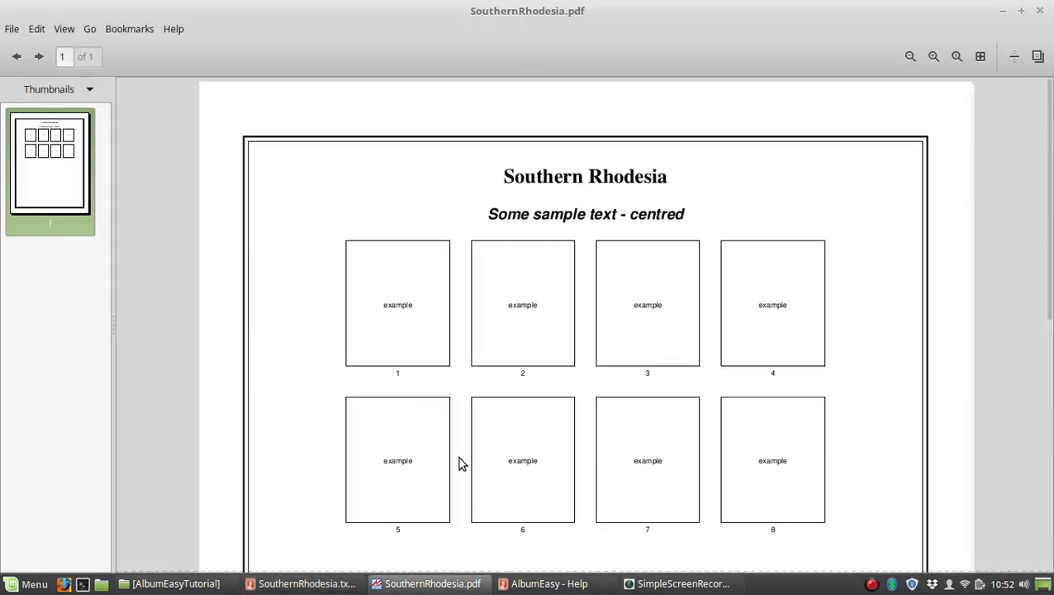
scroll(460, 463, down, 3)
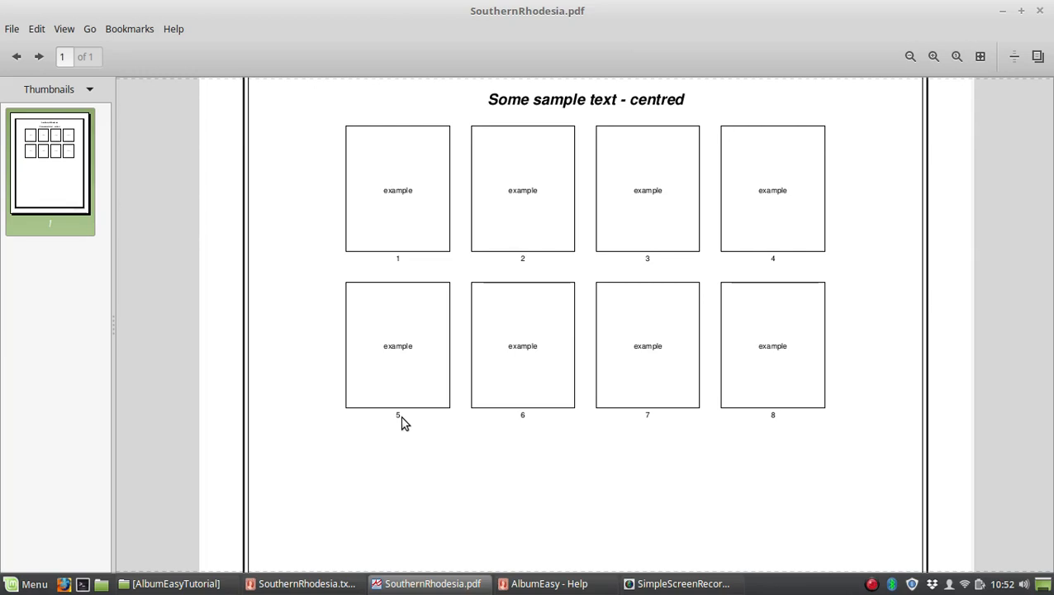
- Delete everything after the first STAMP_ADD line in the album text, keeping only stamp 1
key(alt+Tab)
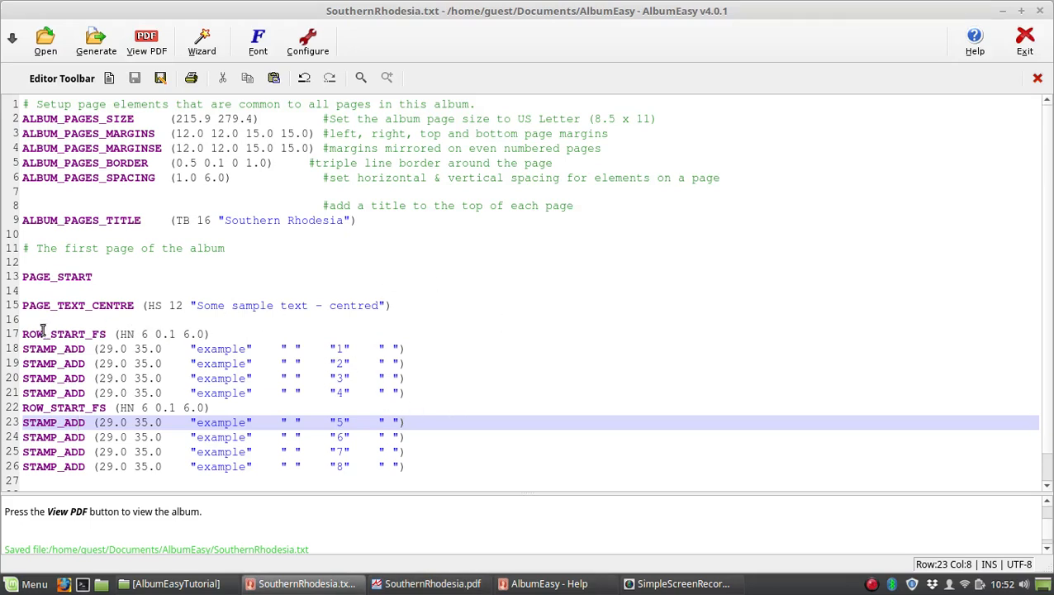
click(24, 363)
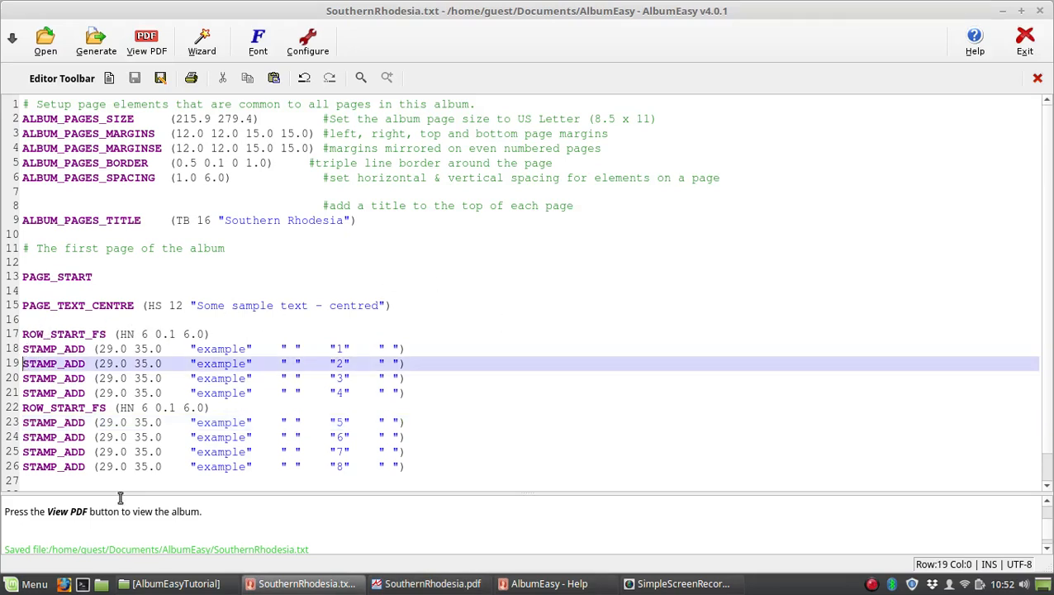
key(shift+Down)
key(shift+Down)
key(shift+Down)
key(shift+Down)
key(shift+Down)
key(shift+Down)
key(shift+Down)
key(shift+Down)
key(shift+Down)
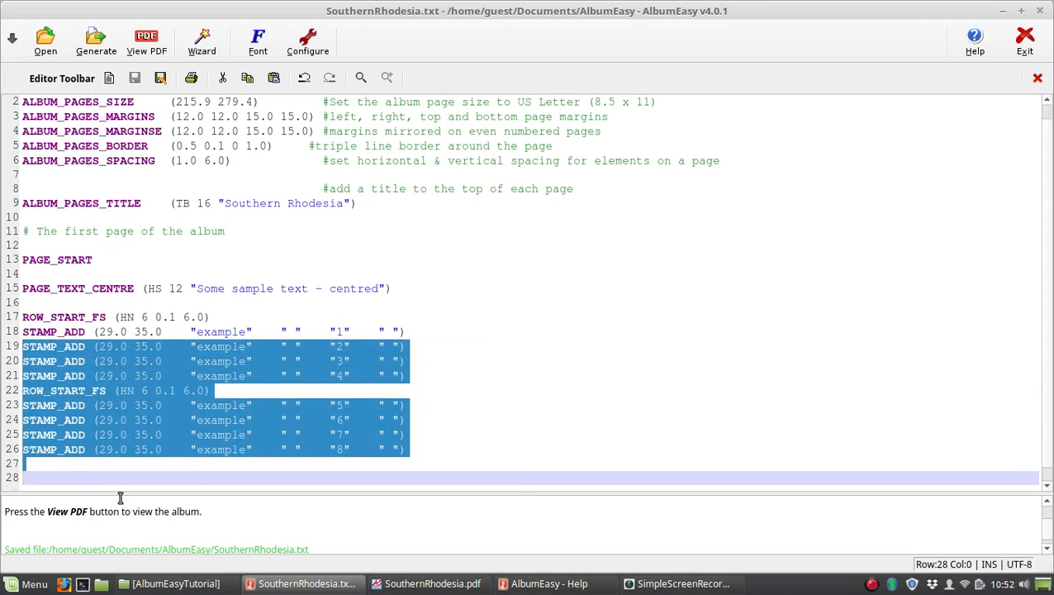
key(Delete)
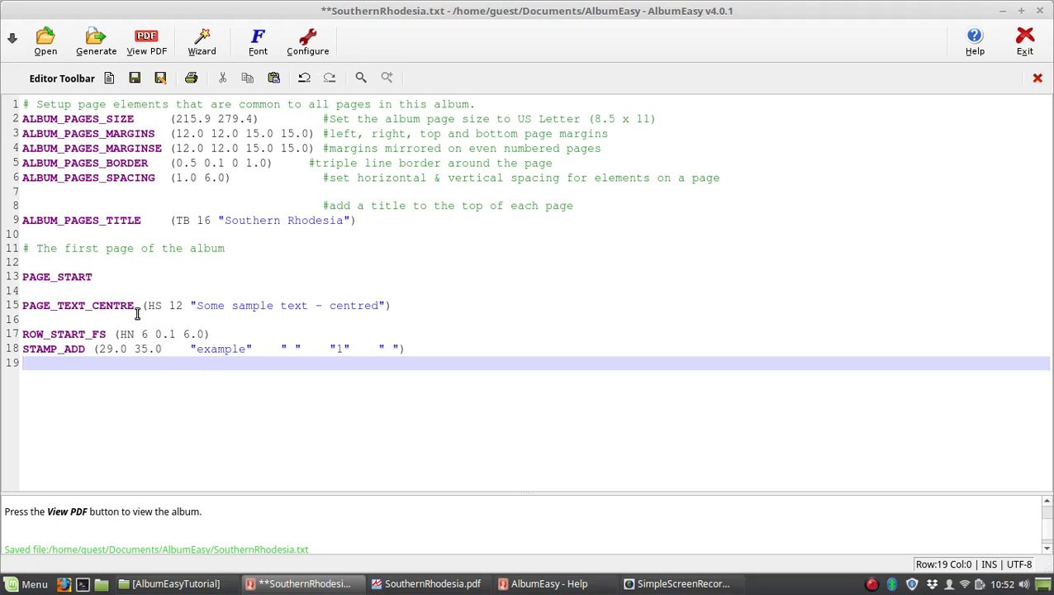
- Save the shortened album text while regenerating the album, and view the new PDF
click(106, 63)
click(547, 302)
click(145, 41)
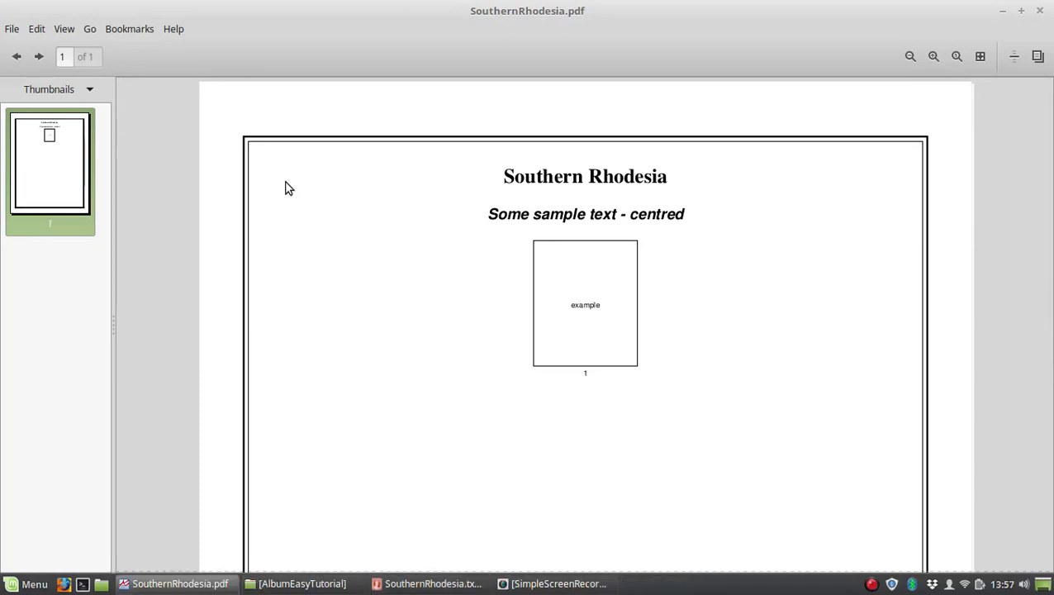
- Replace the PAGE_TEXT_CENTRE sample text with "1st April 1924 \n King George V Definitive Issue" and place the cursor within its \n code
key(alt+Tab)
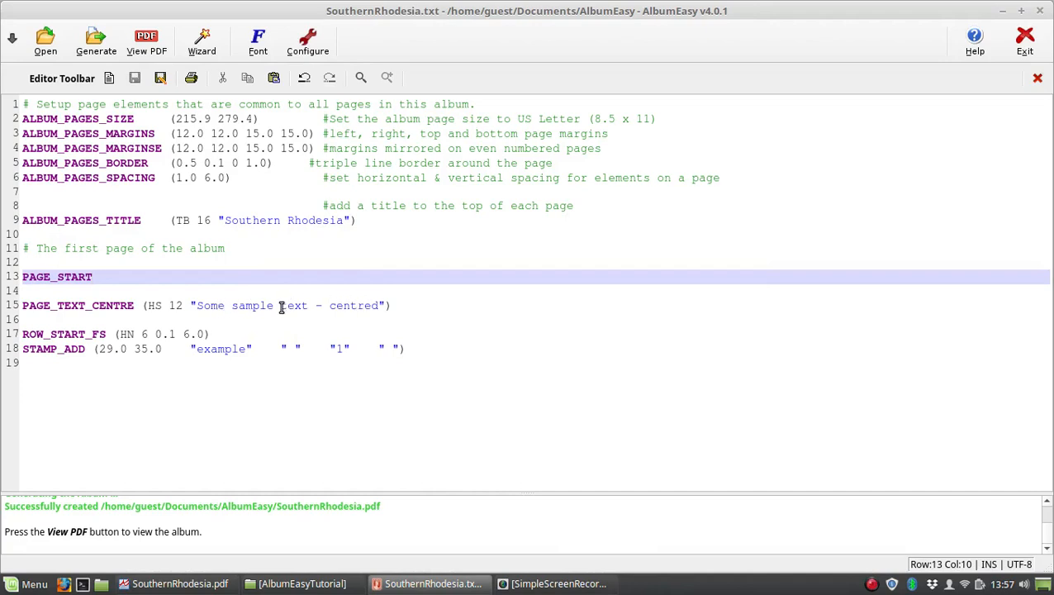
drag(196, 305, 380, 306)
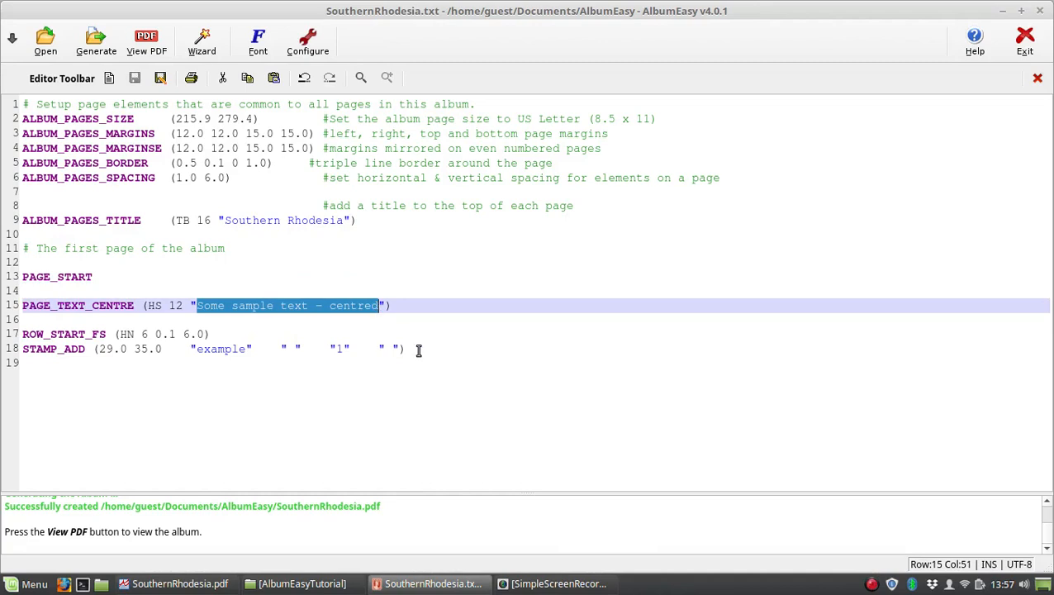
text(1st A)
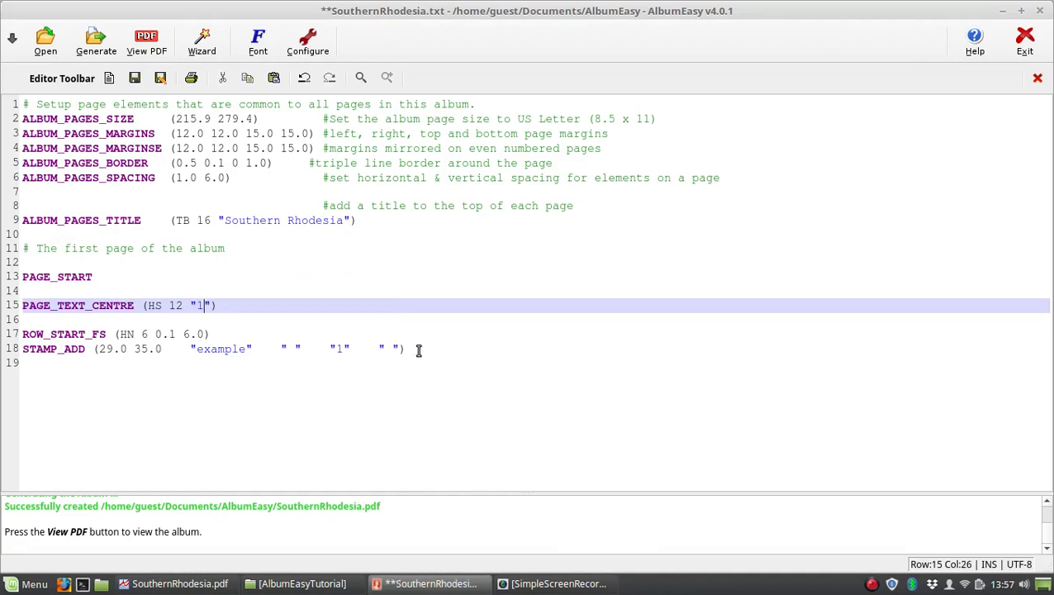
text(pril 1924)
text(   King Geor)
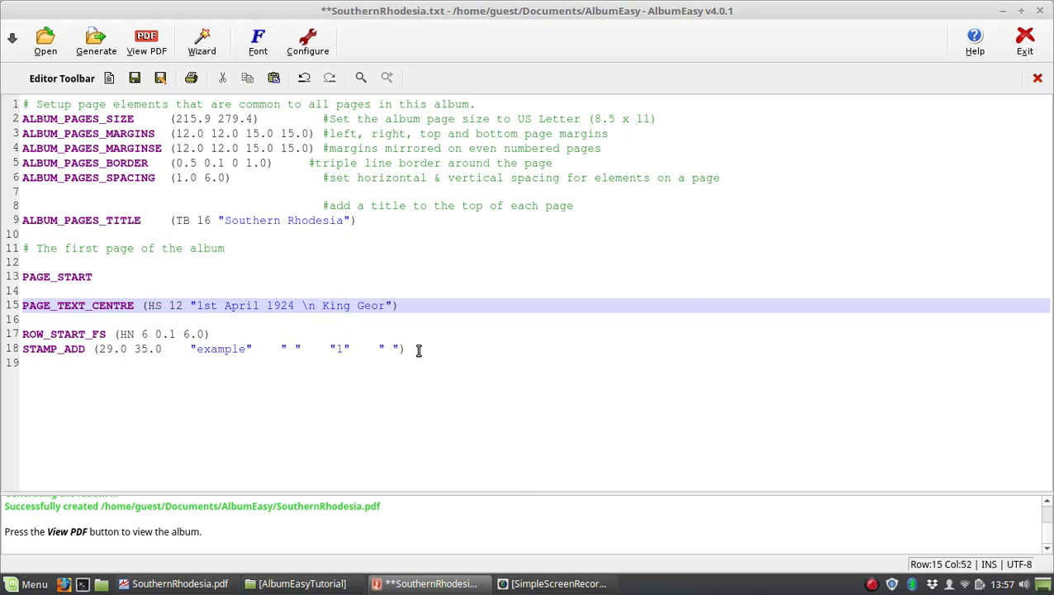
text(ge V Definitive Issue)
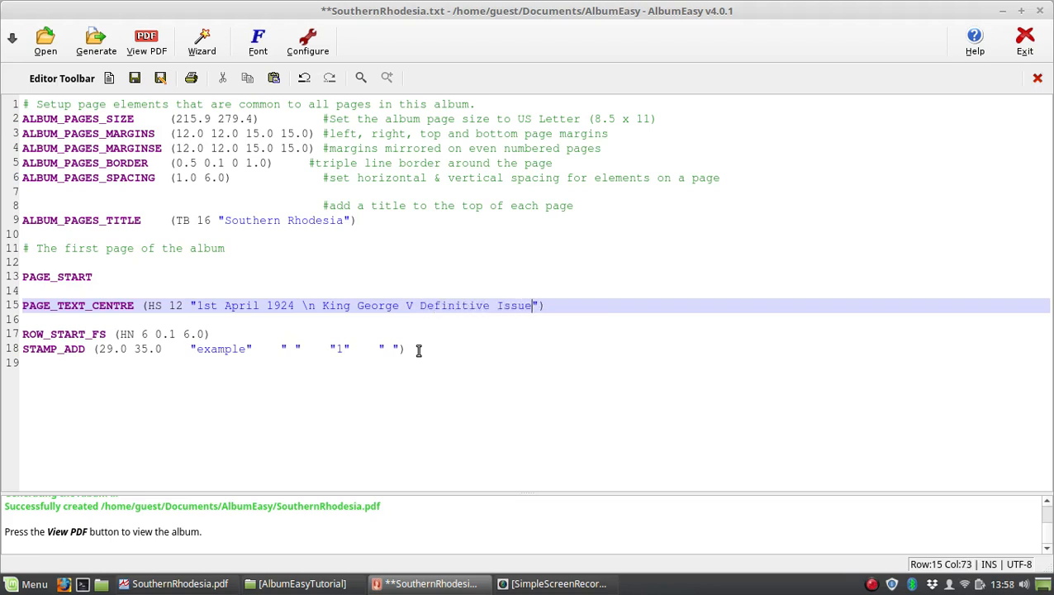
key(Left)
key(Left)
key(Left)
key(Left)
key(Left)
key(Left)
key(Left)
key(Left)
key(Left)
key(Left)
key(Left)
key(Left)
key(Left)
key(Left)
key(Left)
key(Left)
key(Left)
key(Left)
key(Left)
key(Left)
- Save the new centred text while regenerating the album, and view the two-line heading in the PDF
click(98, 49)
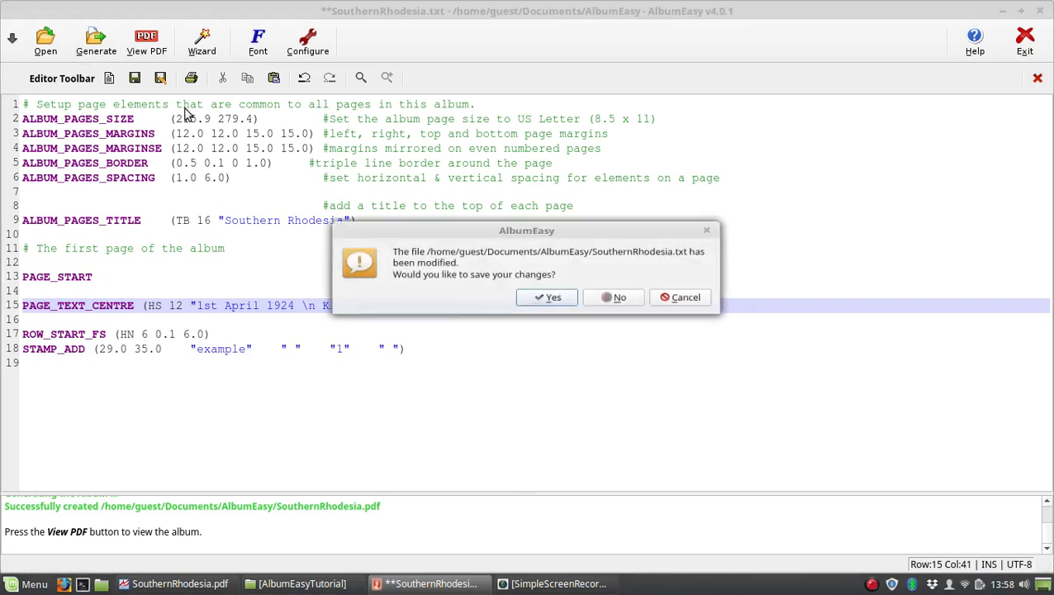
click(529, 303)
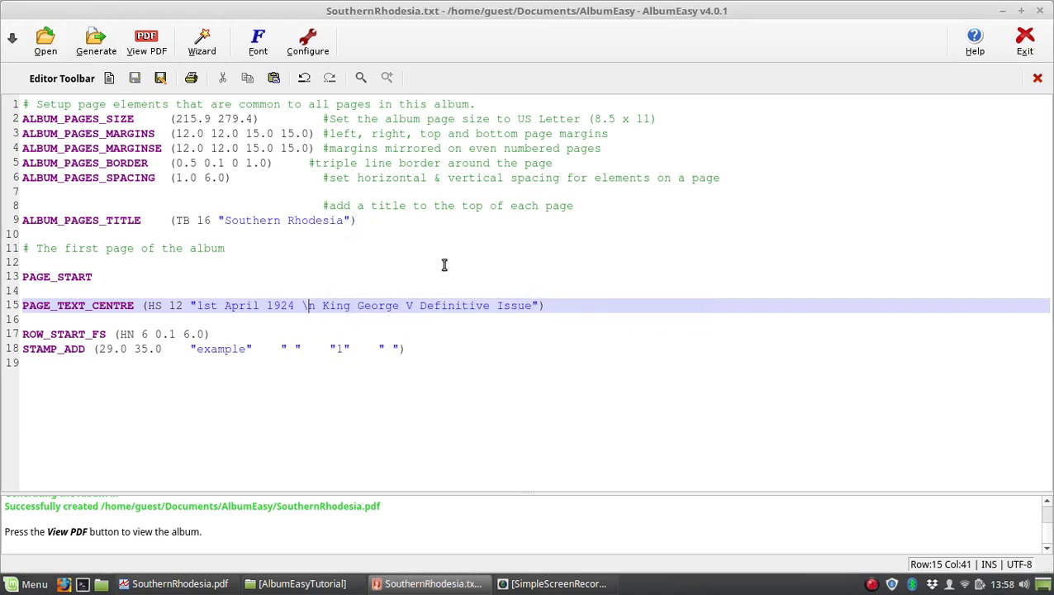
click(139, 46)
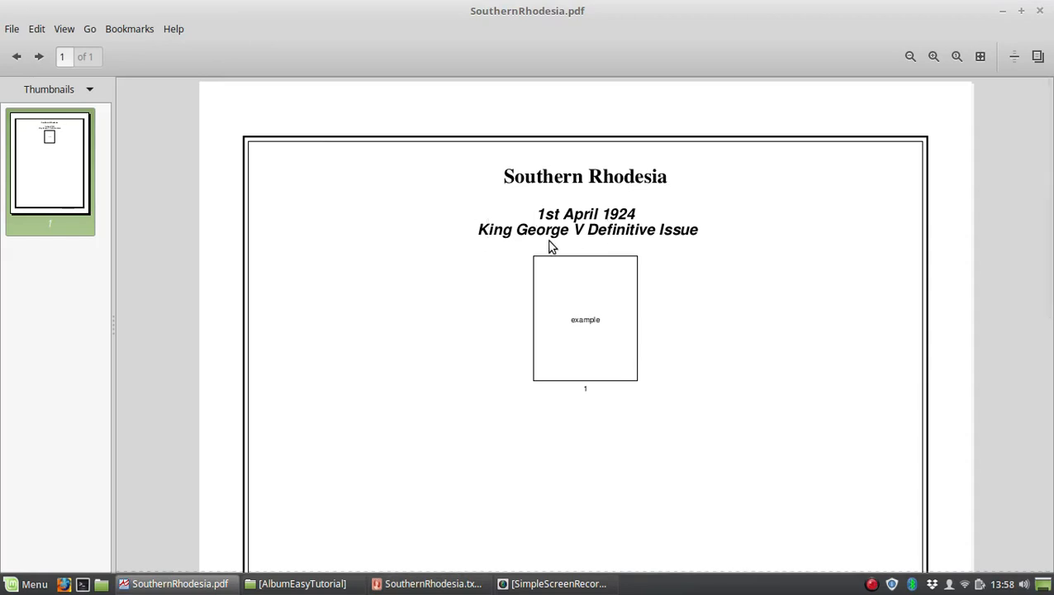
key(ctrl+p)
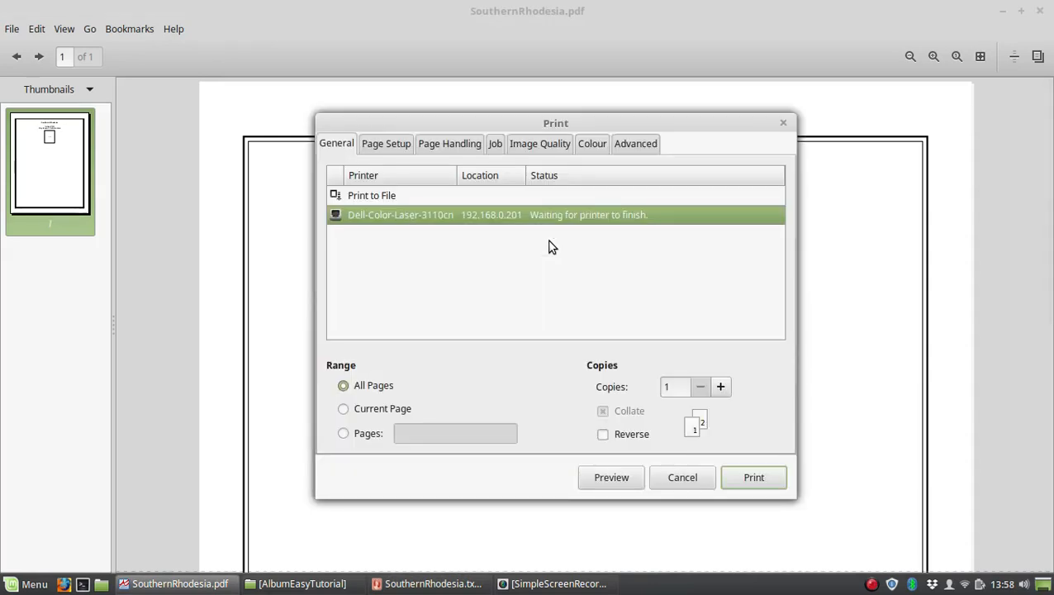
key(Escape)
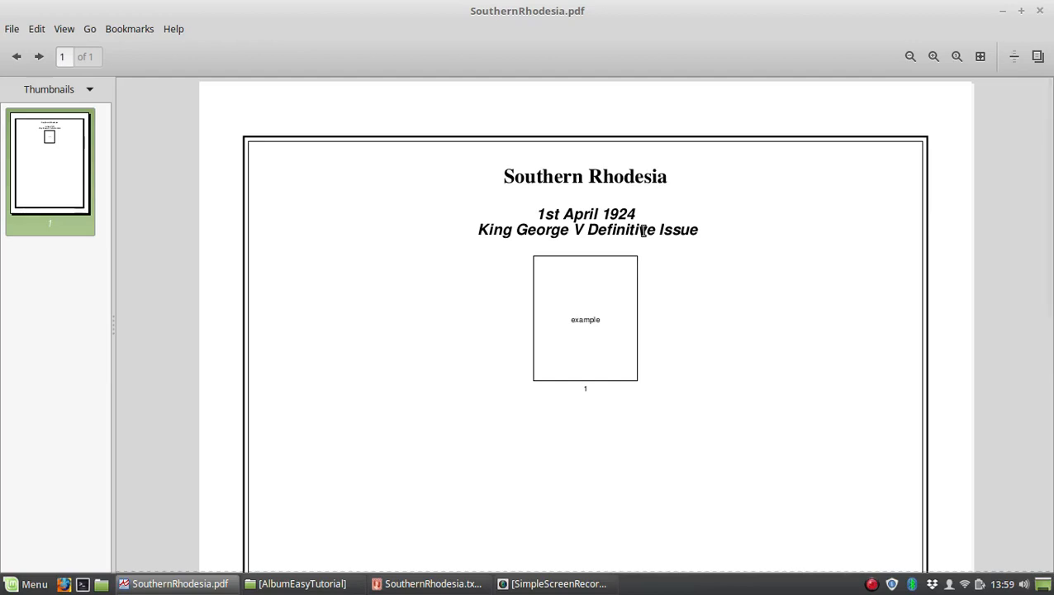
- Return to the album text and add a second \n after the first in the PAGE_TEXT_CENTRE line, separated by a space
key(alt+Tab)
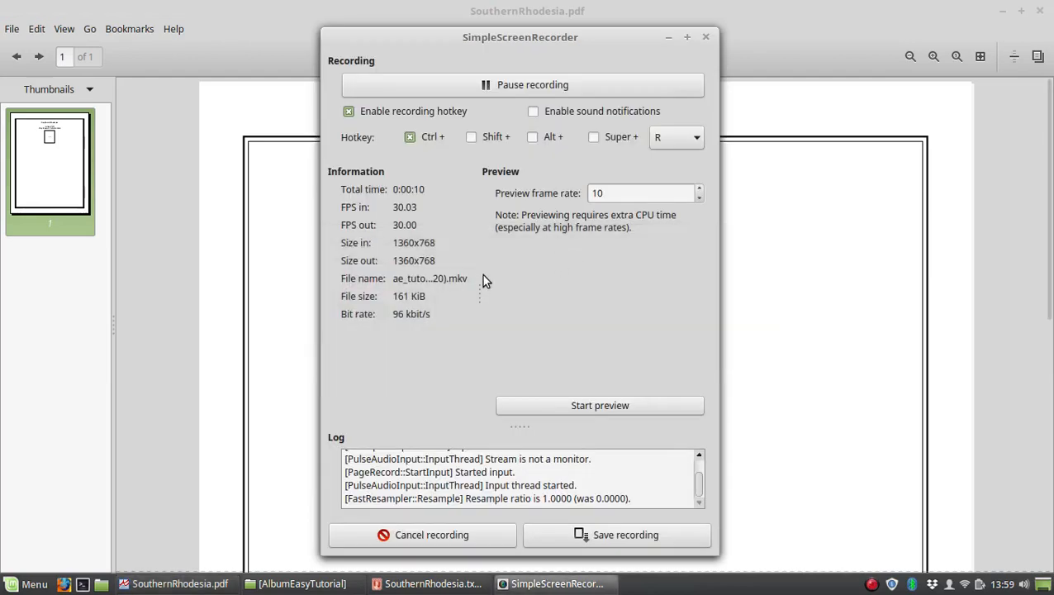
key(alt+Tab)
key(alt+Tab)
key(Tab)
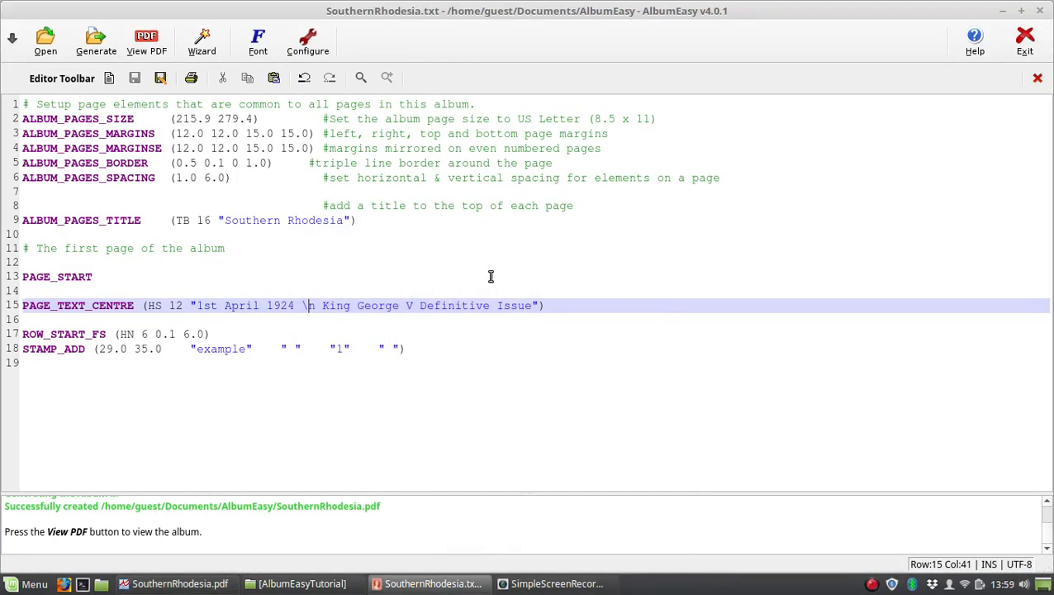
key(Right)
text(\n)
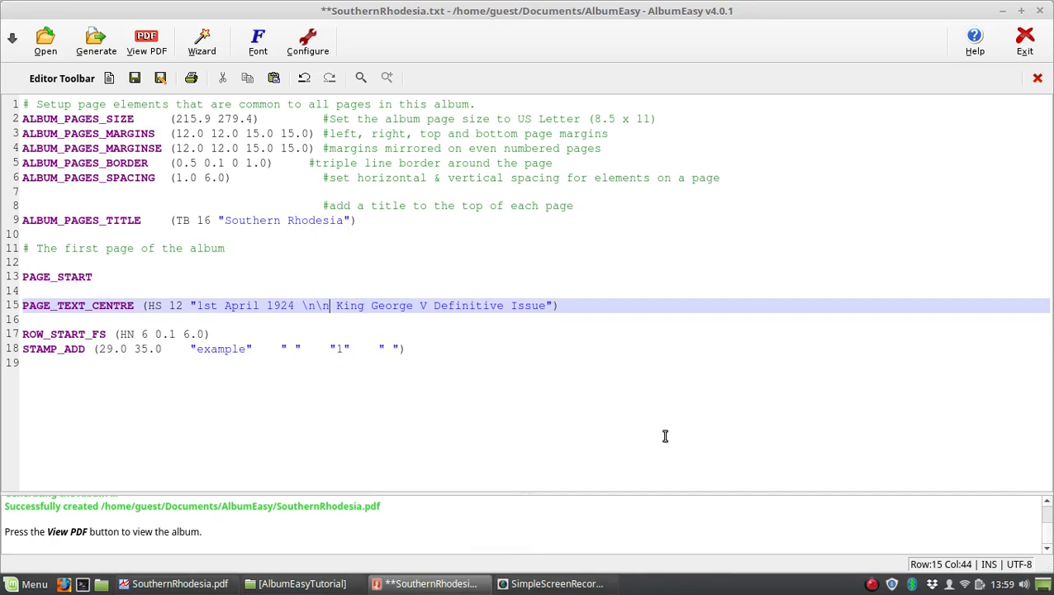
key(Left)
key(Left)
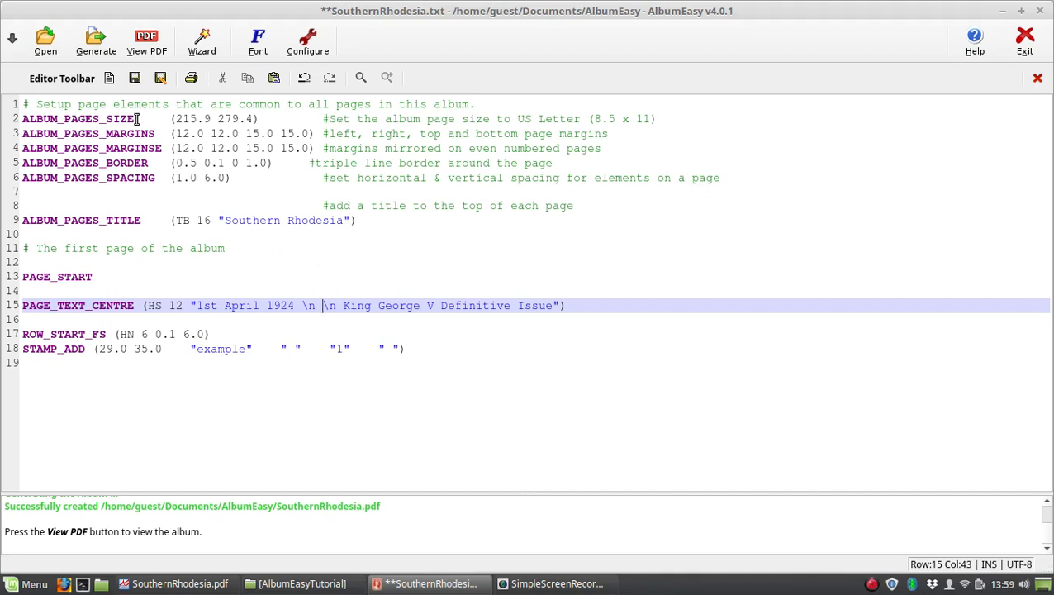
- Save the text with the extra line break, regenerate the album and check the heading's line spacing in the PDF
click(96, 46)
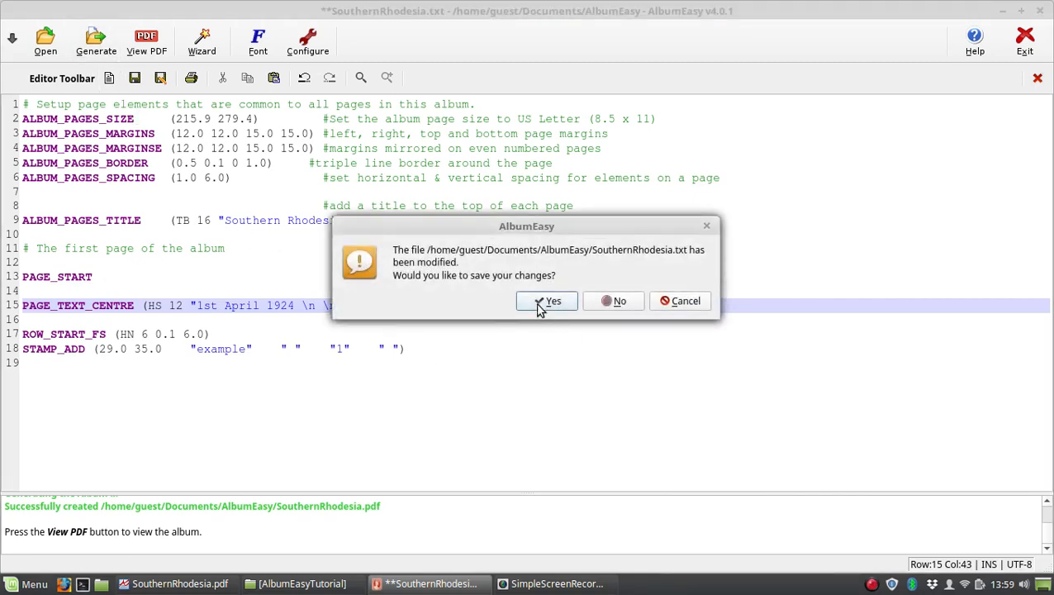
click(543, 305)
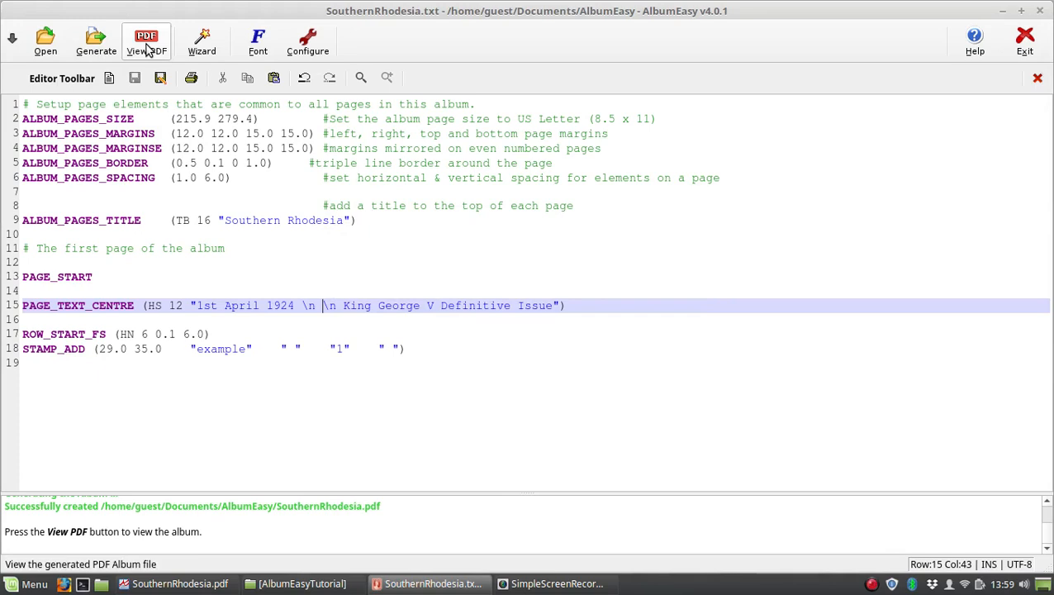
click(147, 49)
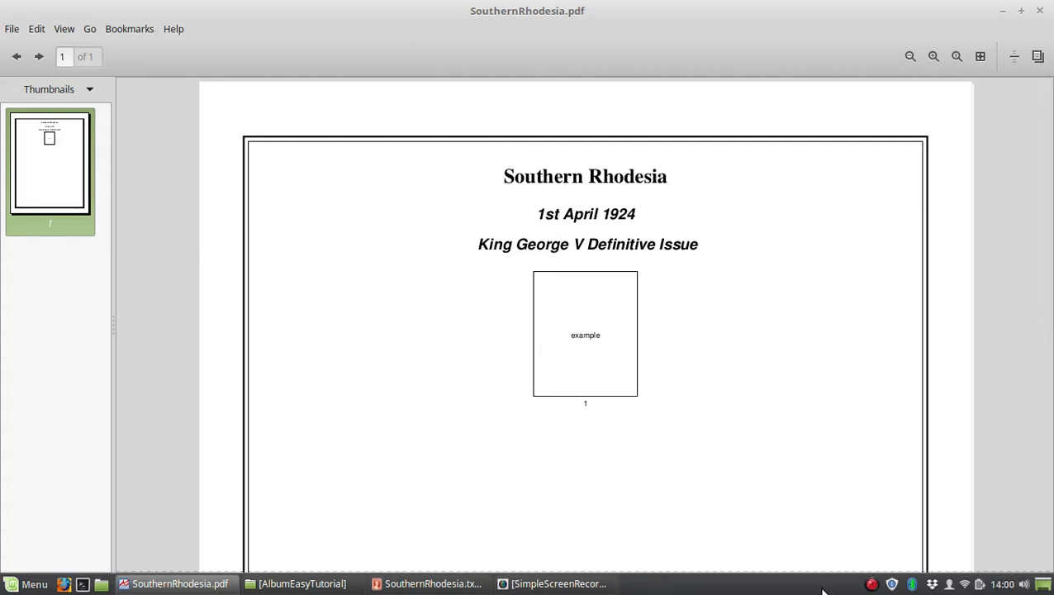
- Back in the album text, set the stamp box size in the STAMP_ADD line to 25.0 wide and 29.0 high
key(alt+Tab)
key(alt+Tab)
key(alt+Tab)
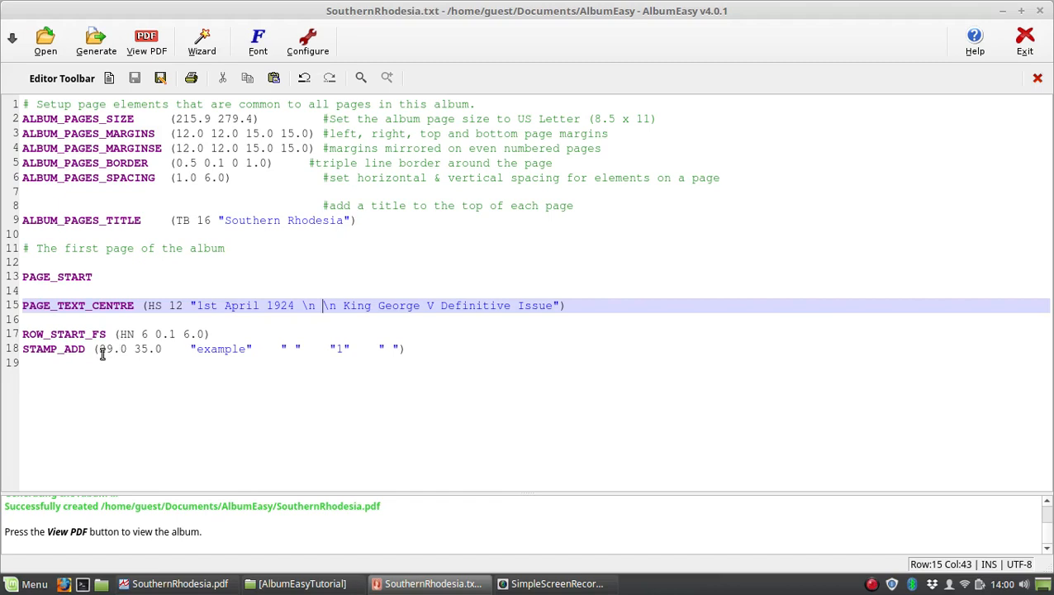
drag(115, 349, 106, 349)
text(5)
key(Right)
key(Right)
key(Right)
key(Left)
key(shift+Right)
key(shift+Right)
text(2)
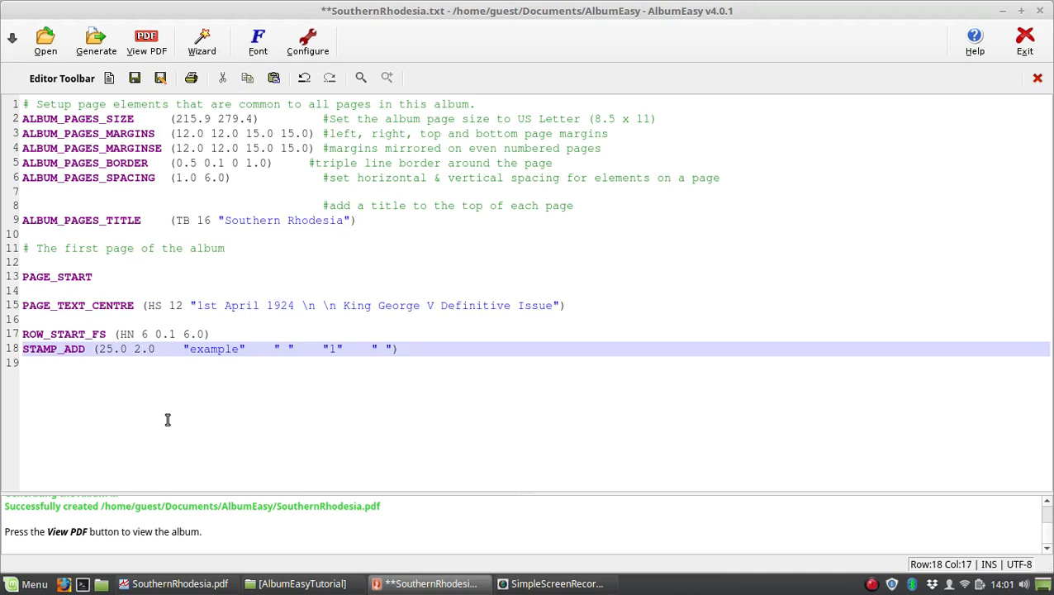
text(9)
key(Down)
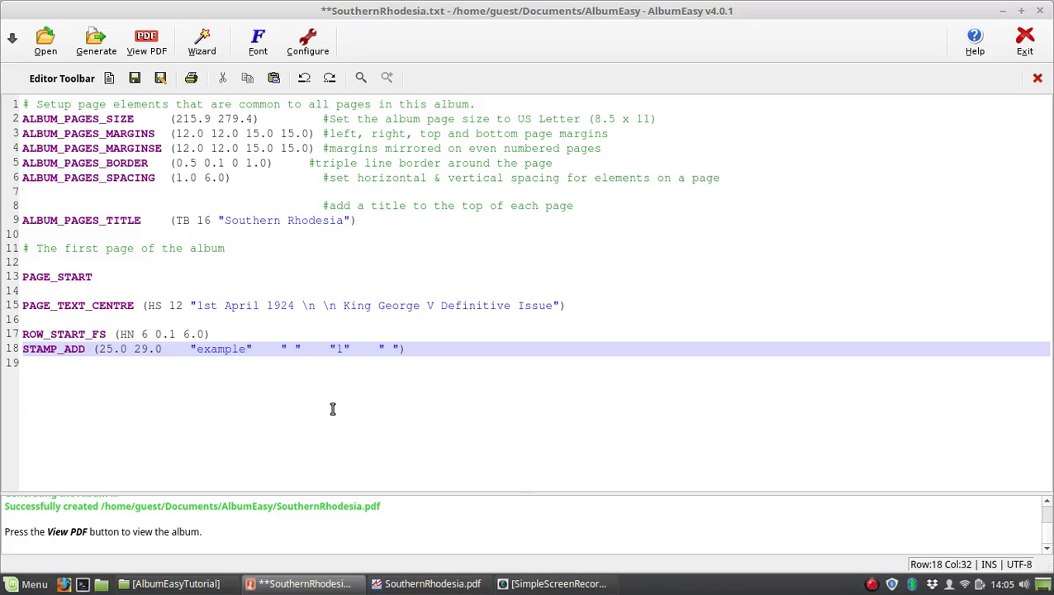
- Replace the "example" text in the STAMP_ADD line with "1/2d \n blue green"
key(BackSpace)
key(BackSpace)
key(BackSpace)
key(BackSpace)
key(BackSpace)
key(BackSpace)
key(BackSpace)
text(1/2)
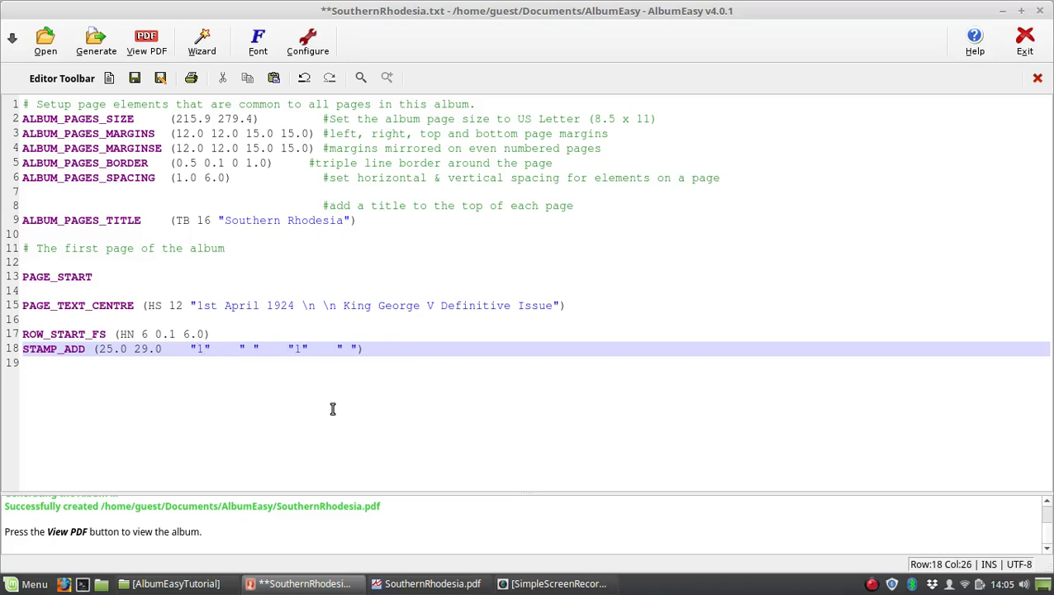
text(d \n blue green)
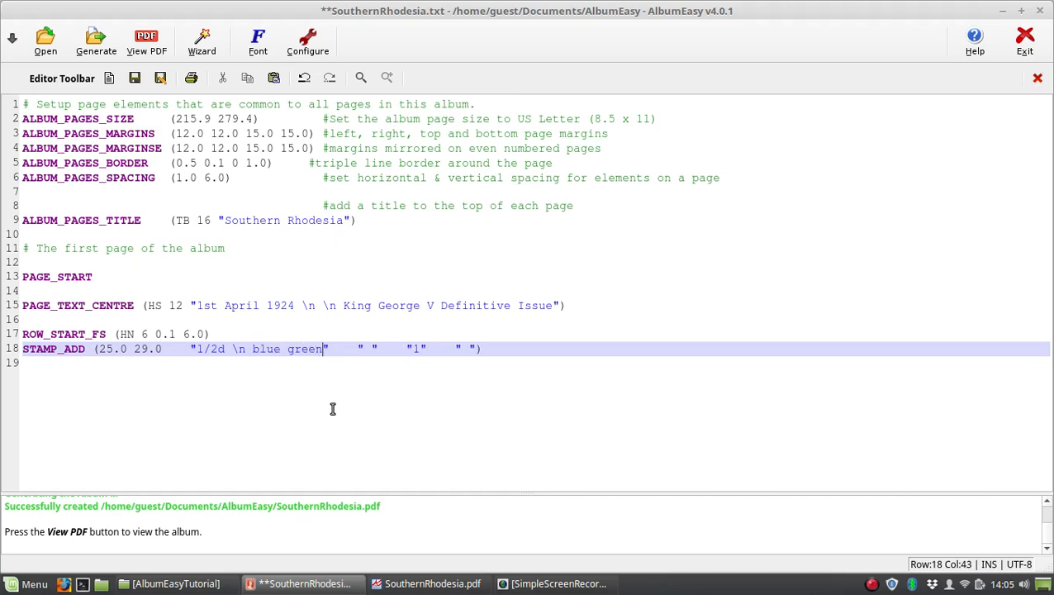
- Change the caption below the stamp box in the STAMP_ADD line to "sg 1"
key(Right)
key(Right)
key(Right)
key(Right)
key(Right)
key(Left)
text(sg)
- Save the edited stamp line while regenerating the album, and examine the stamp box and its texts enlarged in the PDF
click(93, 49)
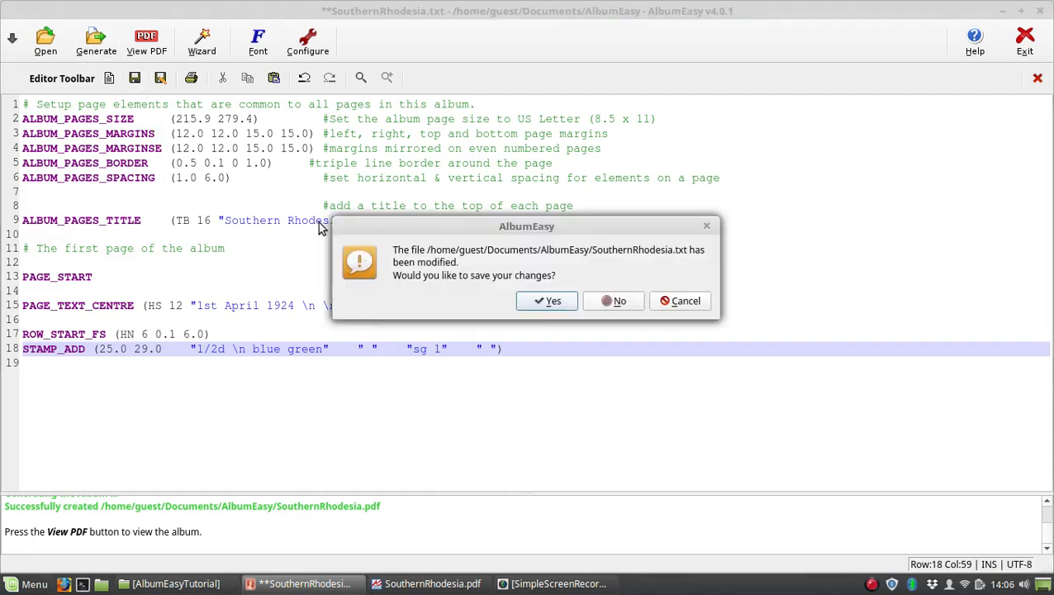
click(526, 302)
click(148, 41)
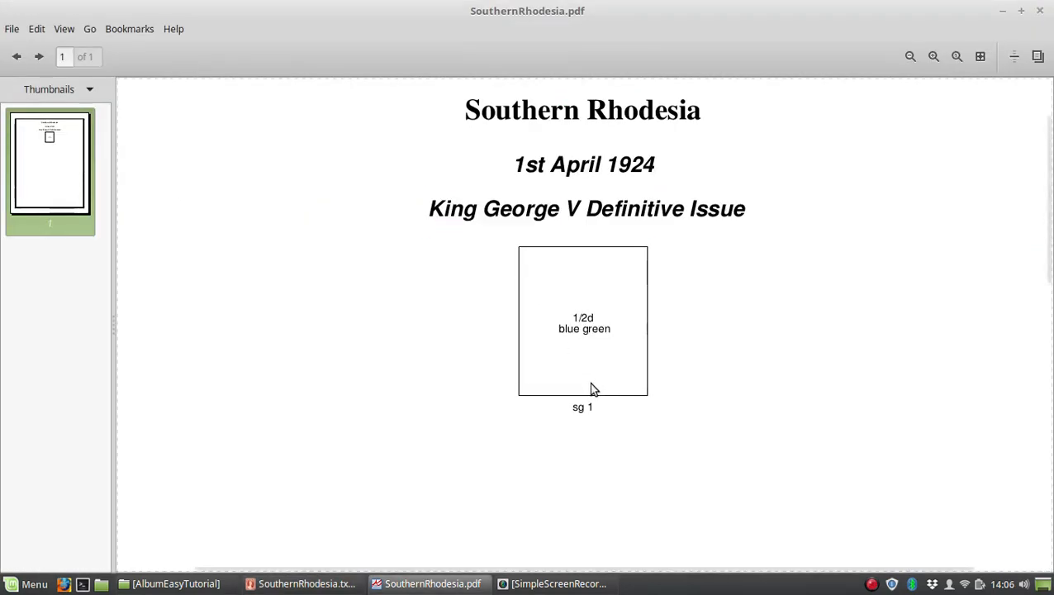
scroll(647, 450, down, 3)
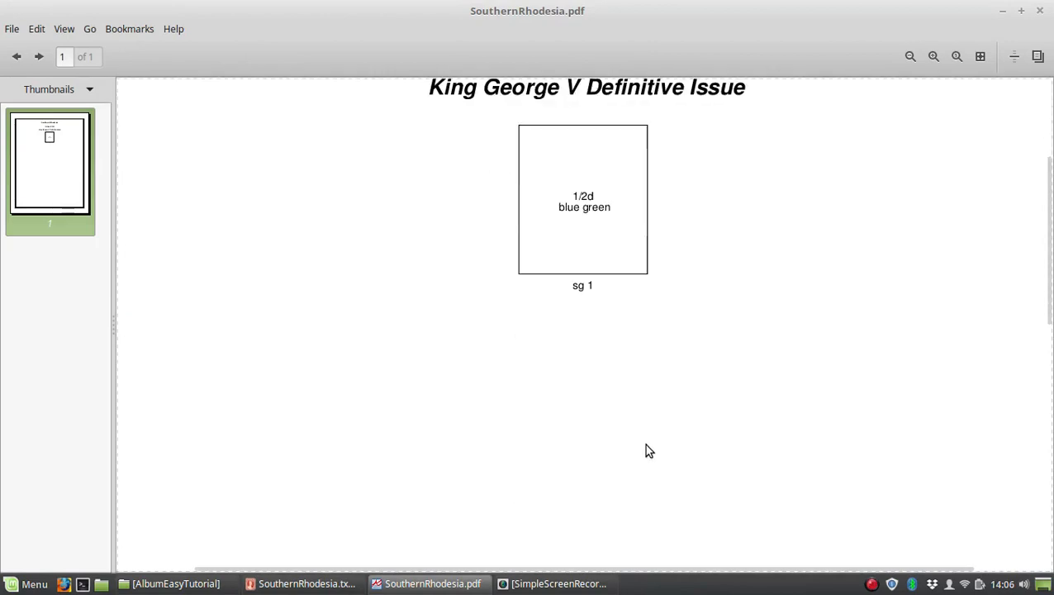
scroll(640, 431, up, 1)
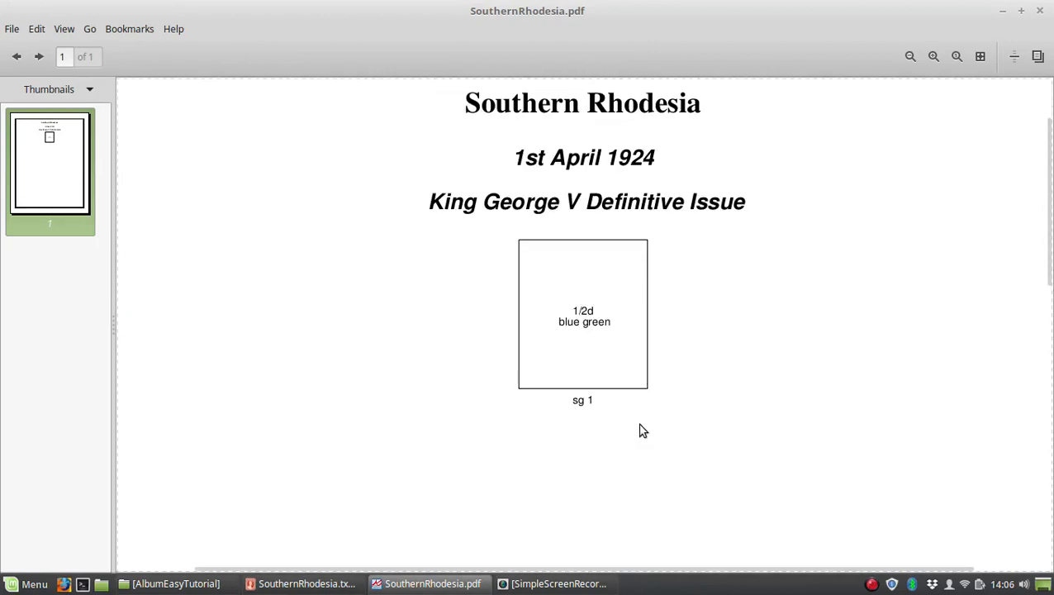
key(ctrl+plus)
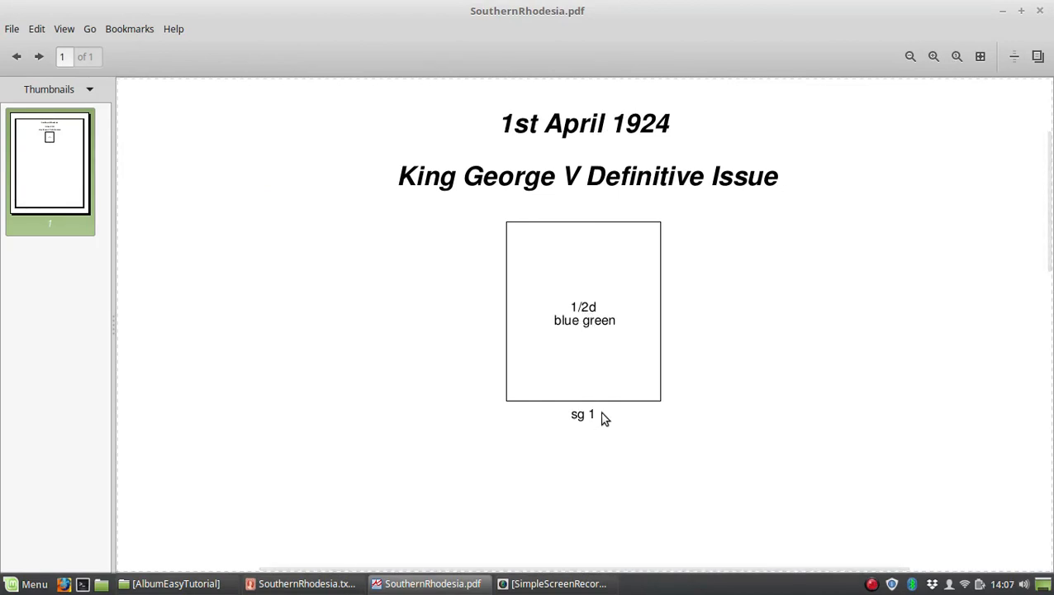
- Duplicate the STAMP_ADD line in the album text until there are sixteen identical lines
key(alt+Tab)
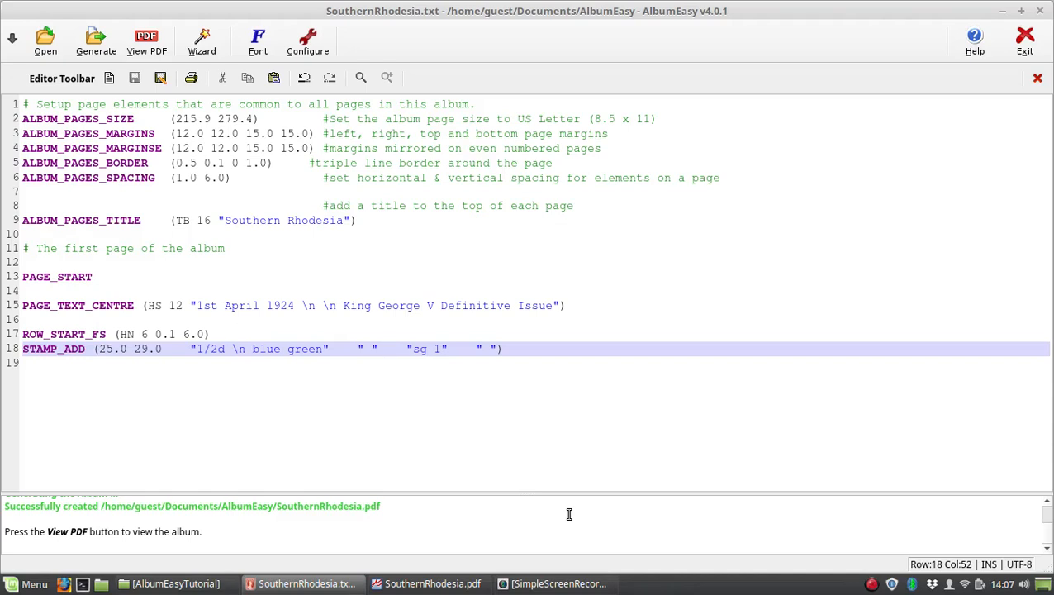
click(237, 349)
key(ctrl+d)
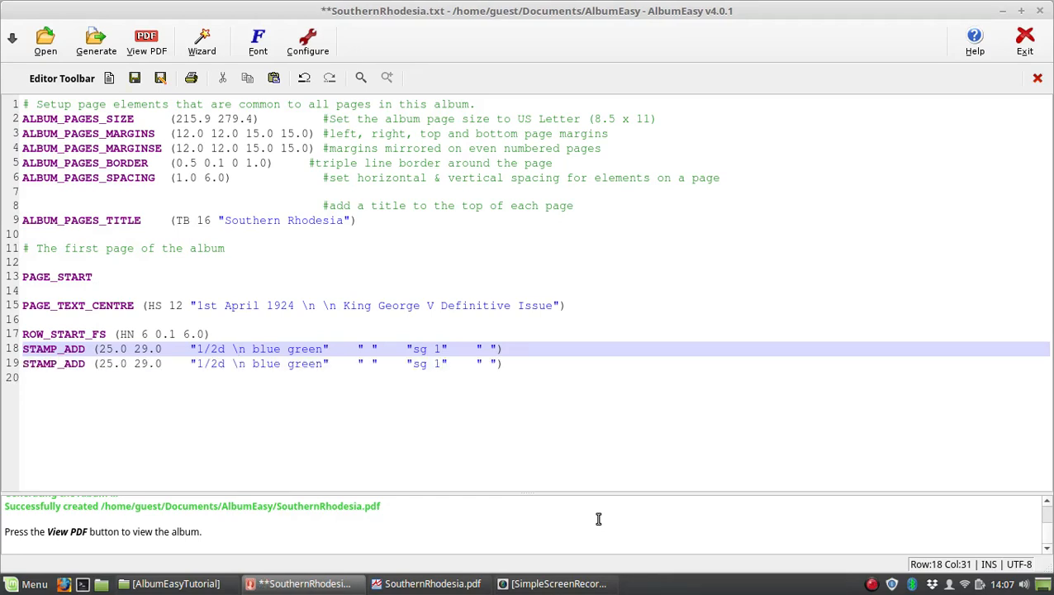
key(ctrl+d)
key(ctrl+d)
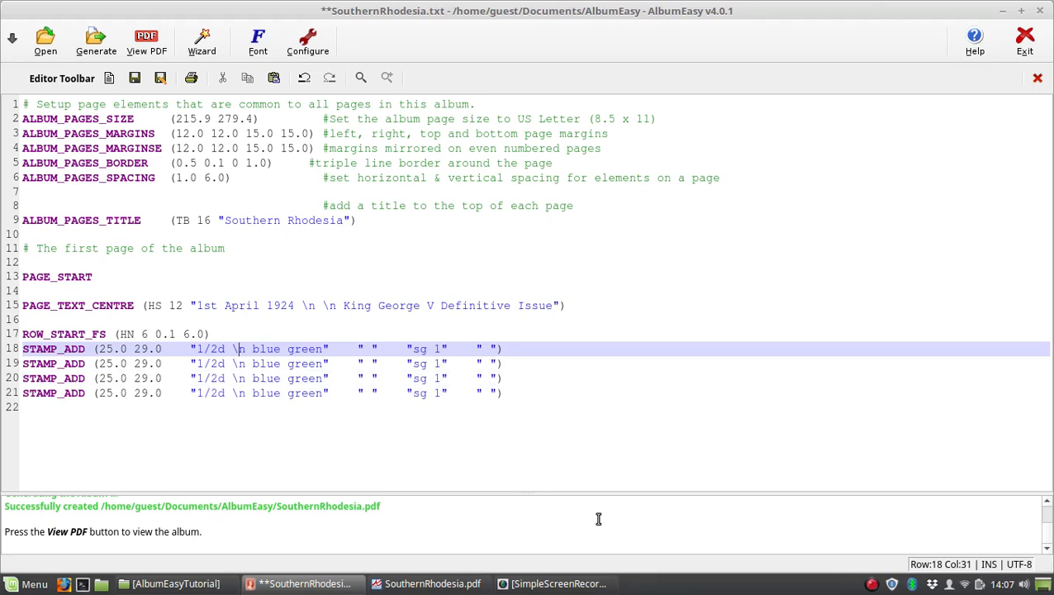
key(ctrl+d)
key(ctrl+d)
key(ctrl+d)
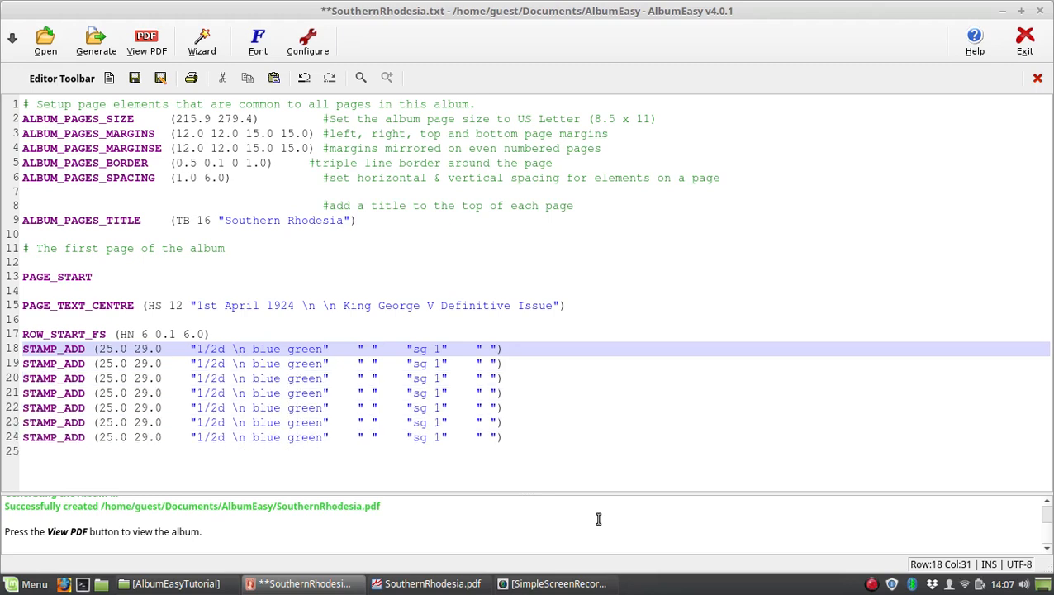
key(ctrl+d)
key(ctrl+d)
key(ctrl+d)
key(ctrl+d)
key(ctrl+d)
key(ctrl+d)
key(ctrl+d)
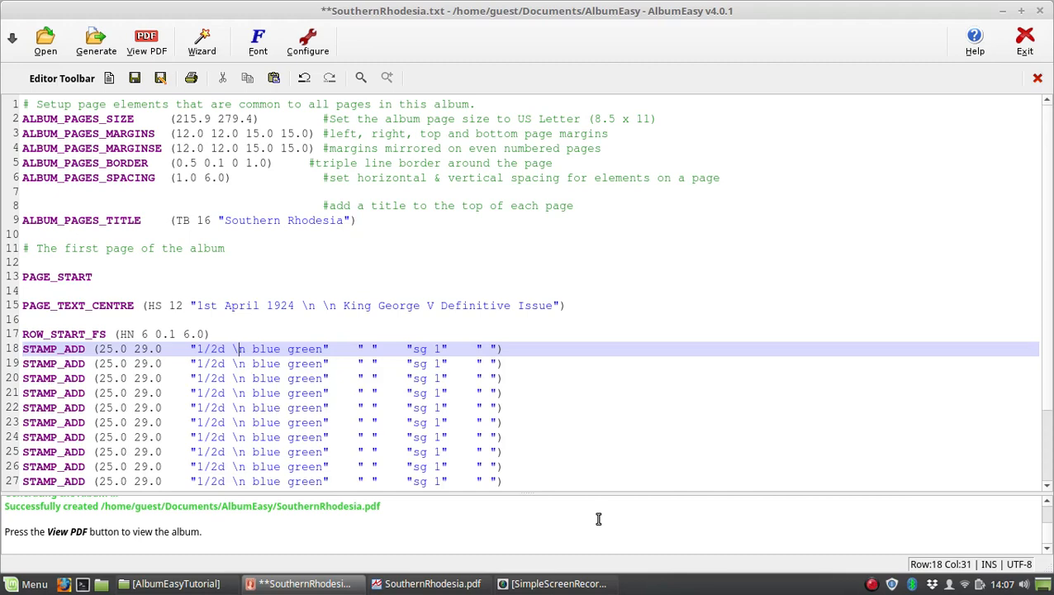
key(ctrl+d)
scroll(543, 475, down, 3)
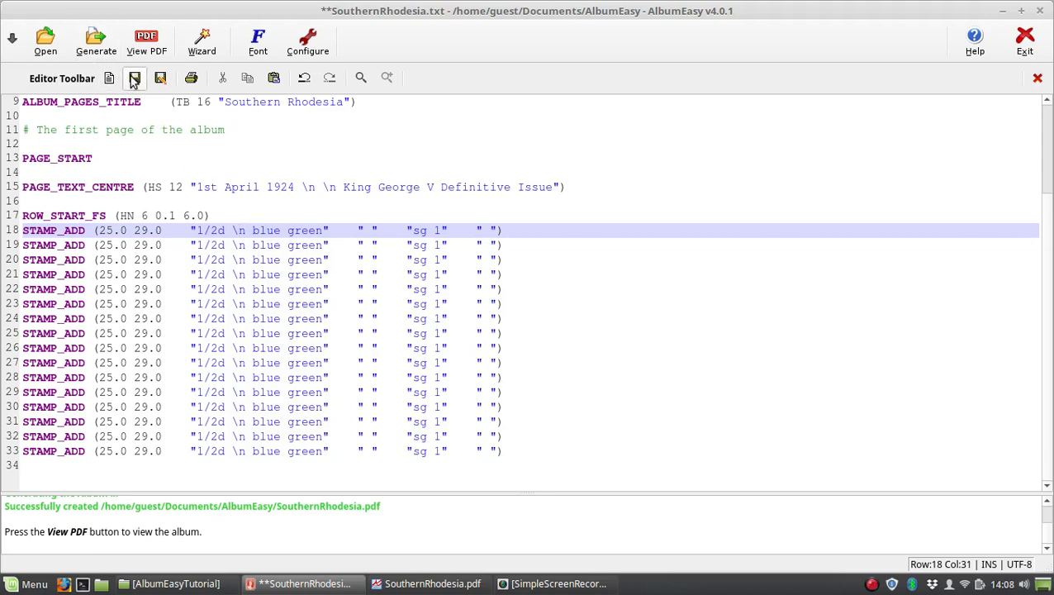
- Save the duplicated stamp lines while regenerating the album, and view the resulting row of boxes in the PDF
click(96, 41)
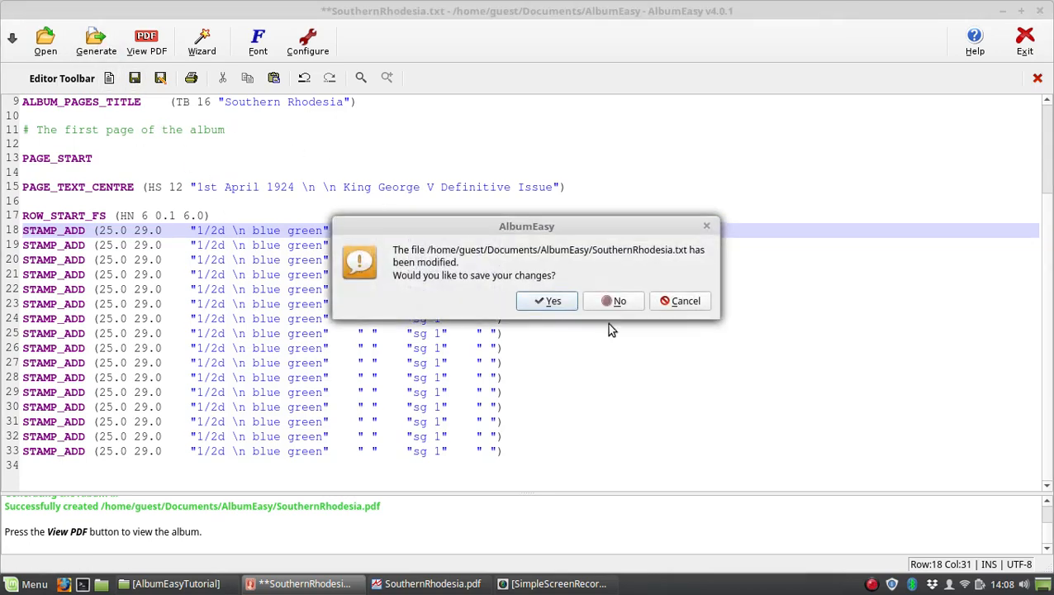
click(551, 301)
click(141, 45)
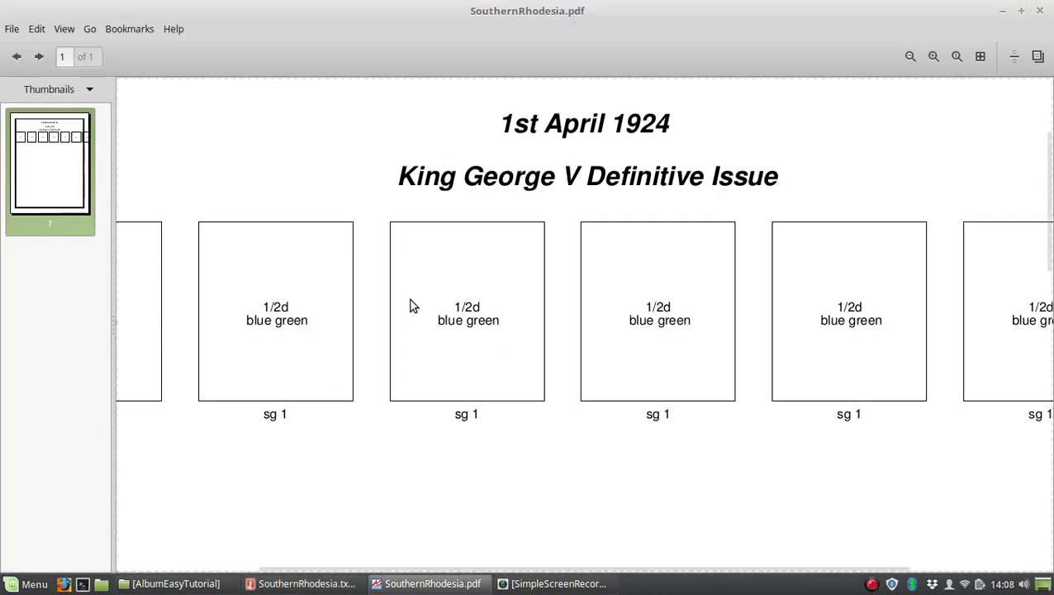
- Examine the whole row of stamp boxes against the page border in the PDF
scroll(460, 342, down, 4)
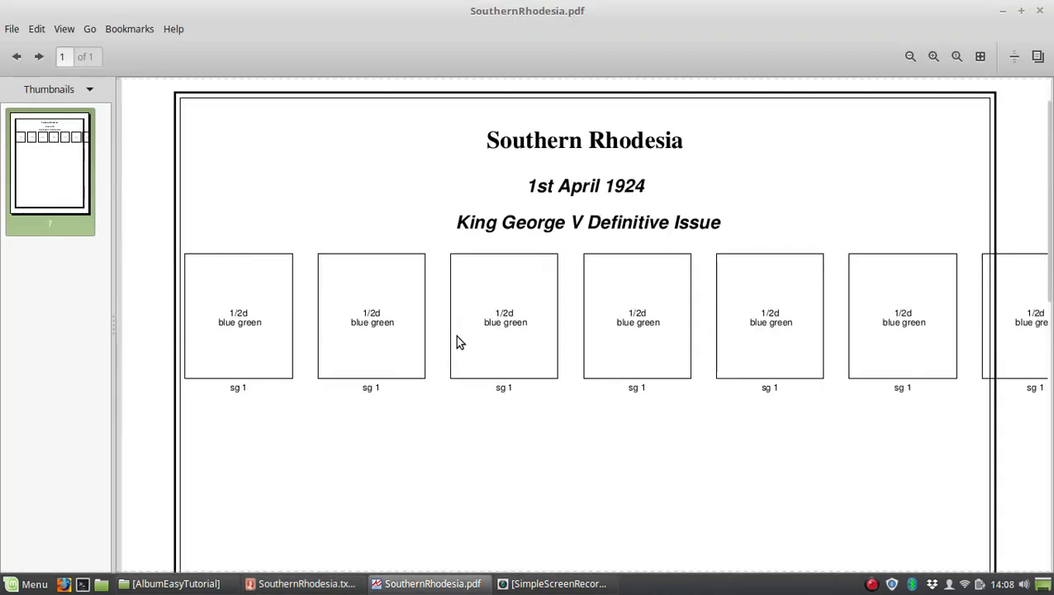
scroll(460, 342, down, 1)
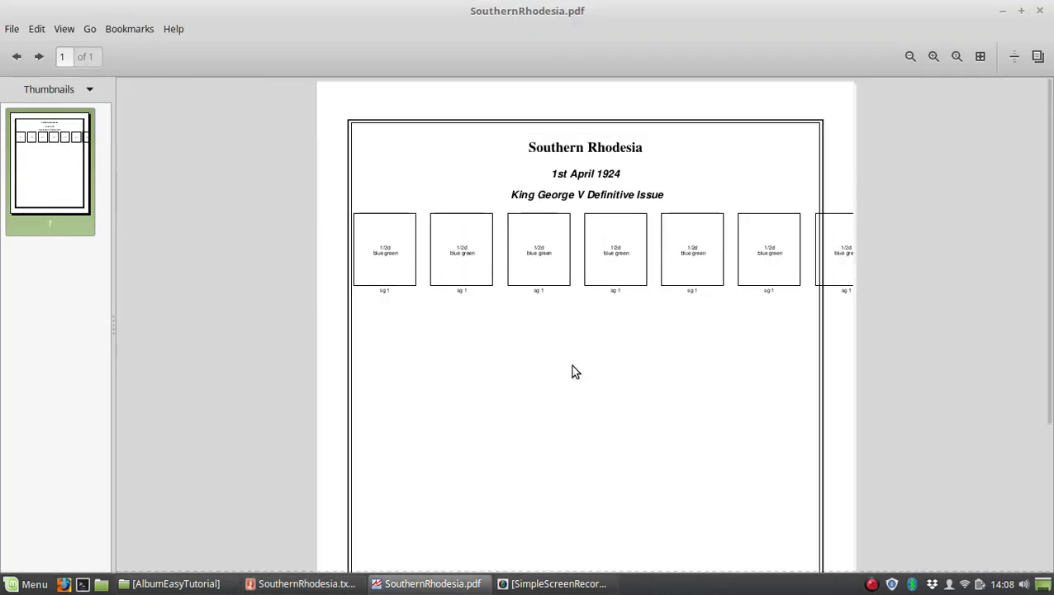
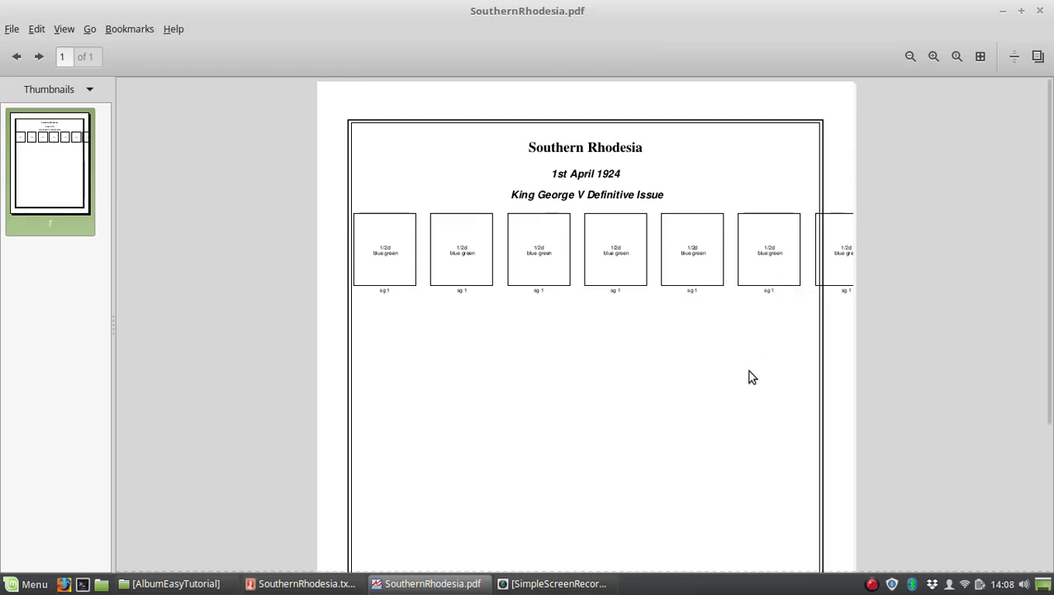
- Return to AlbumEasy and copy the entire ROW_START_FS (HN 6 0.1 6.0) line from the album text
key(alt+Tab)
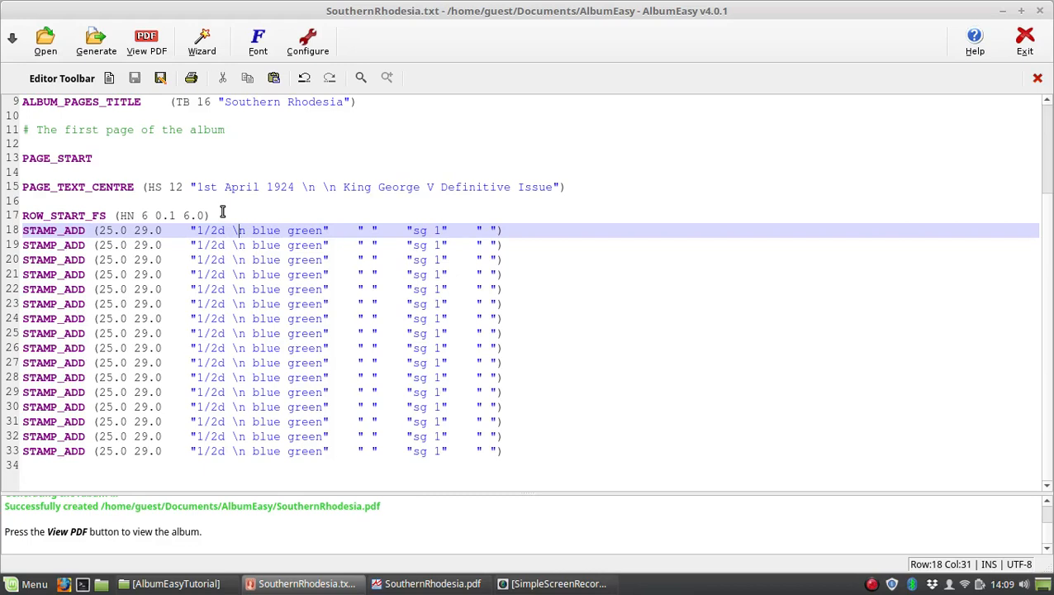
drag(23, 216, 205, 217)
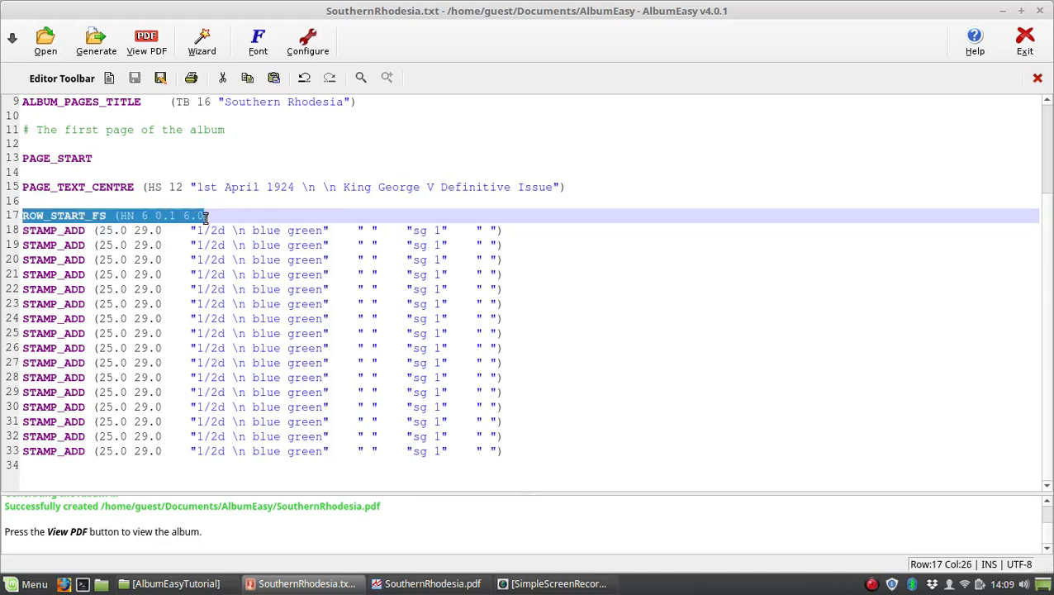
shift+click(217, 217)
right_click(192, 217)
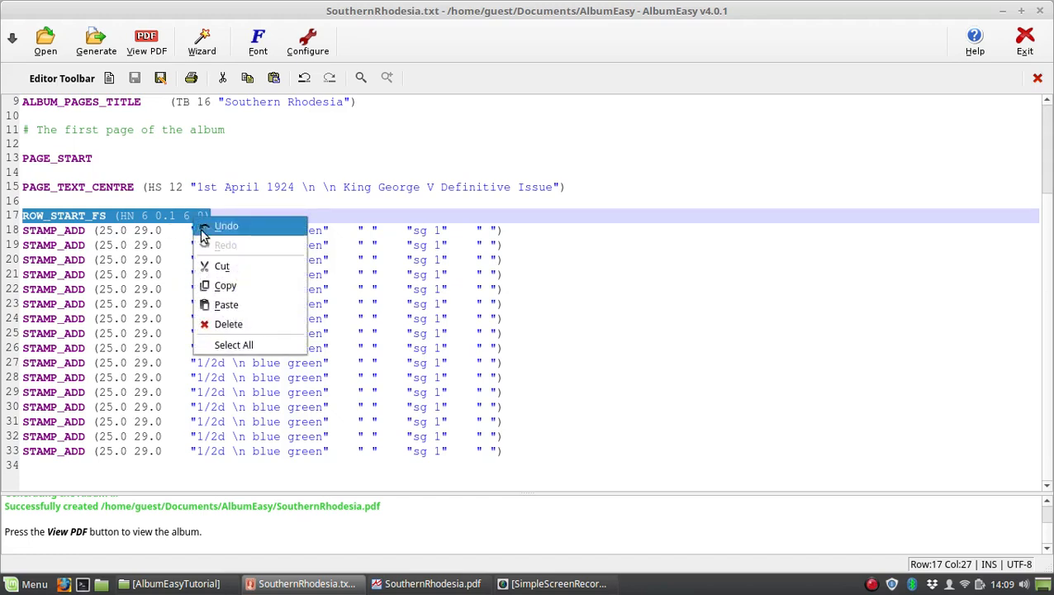
click(219, 285)
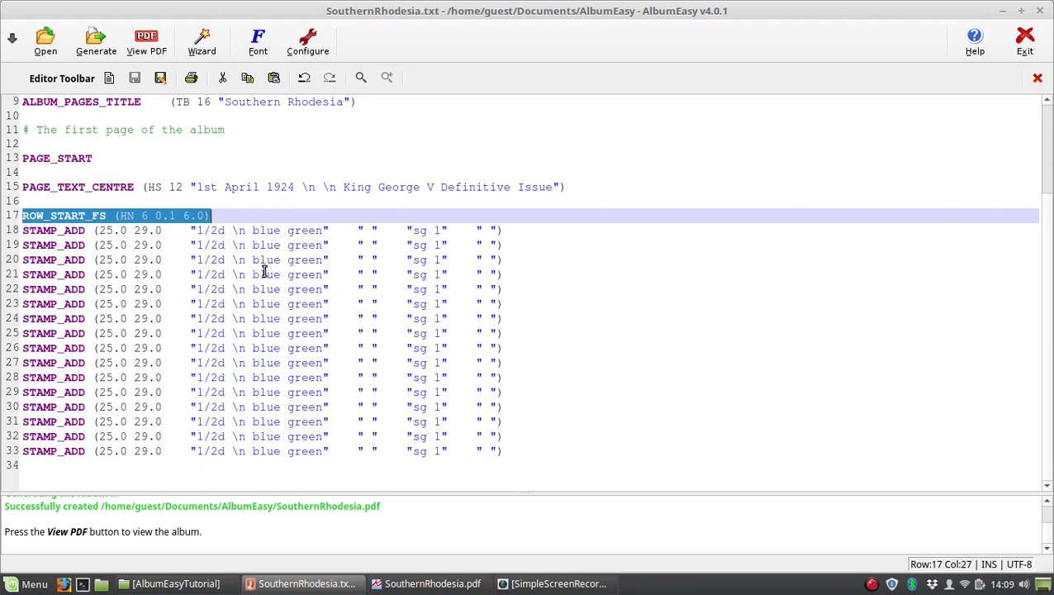
- Insert the copied ROW_START_FS (HN 6 0.1 6.0) line after the third STAMP_ADD line to start a second row
click(372, 230)
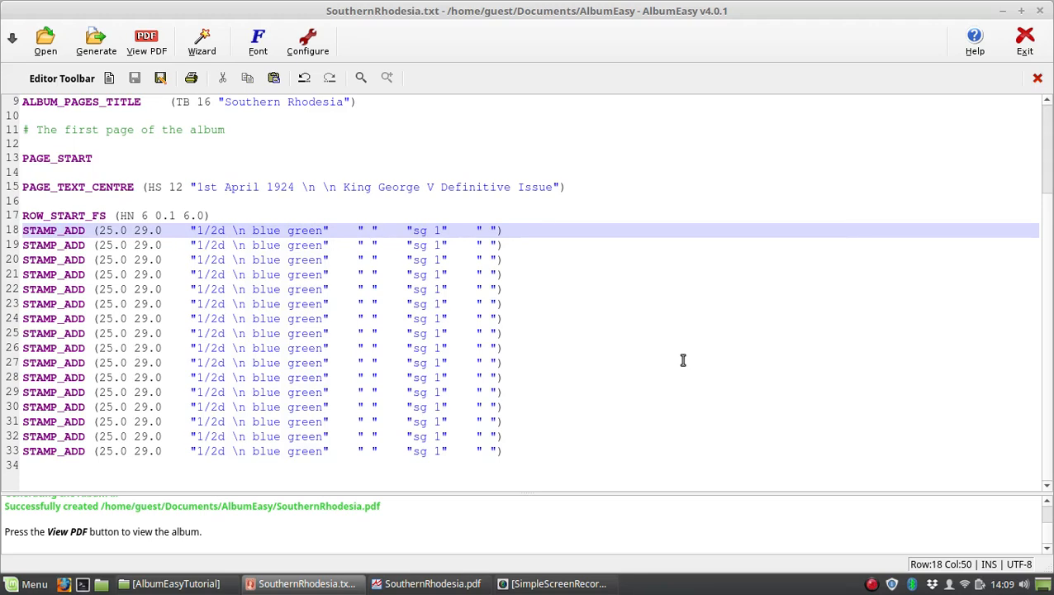
key(Down)
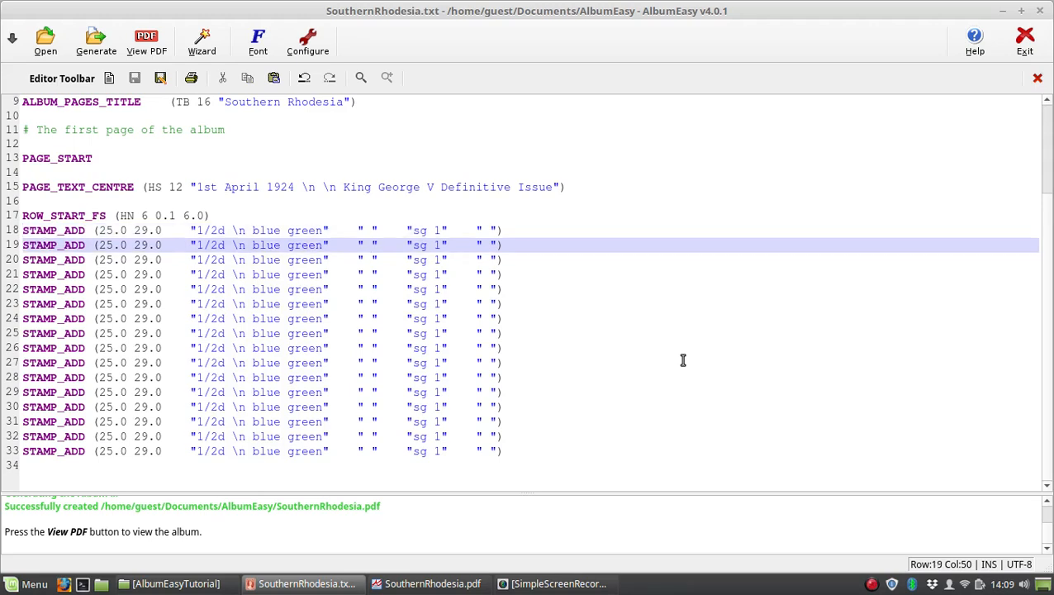
key(Down)
key(Down)
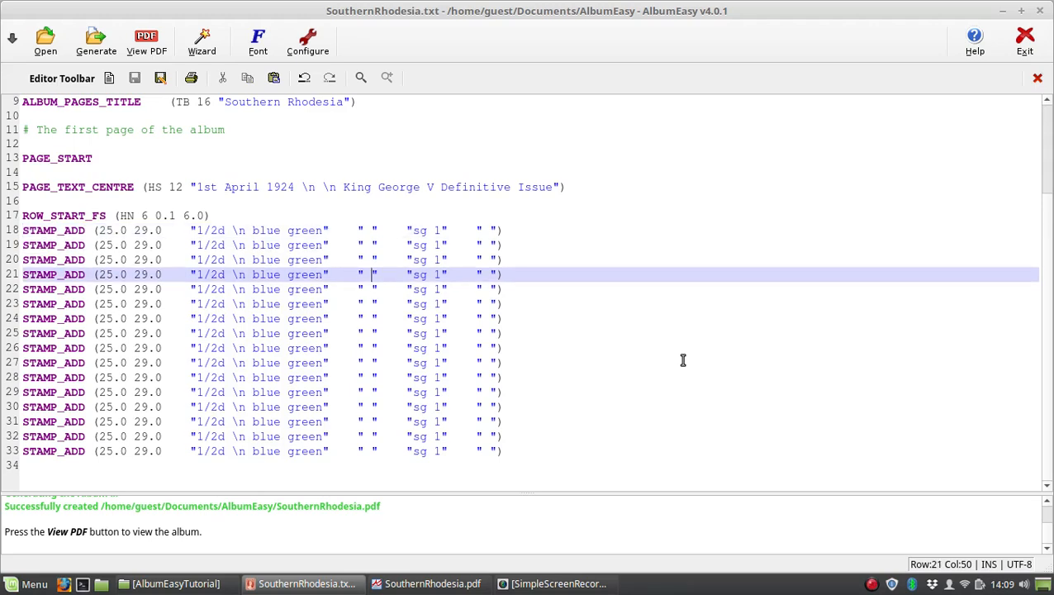
key(Left)
key(Left)
key(Left)
key(Left)
key(Left)
key(Left)
key(Left)
key(Left)
key(Left)
key(Left)
key(Left)
key(Left)
key(Left)
key(Left)
key(Left)
key(Left)
key(Left)
key(Left)
key(Left)
key(Left)
key(Home)
key(Return)
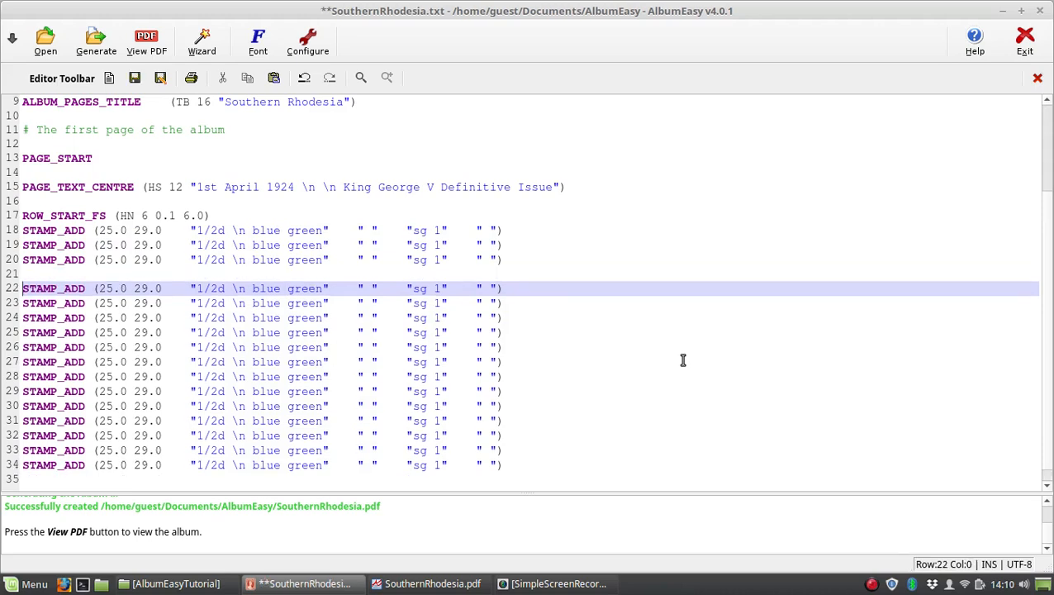
key(Up)
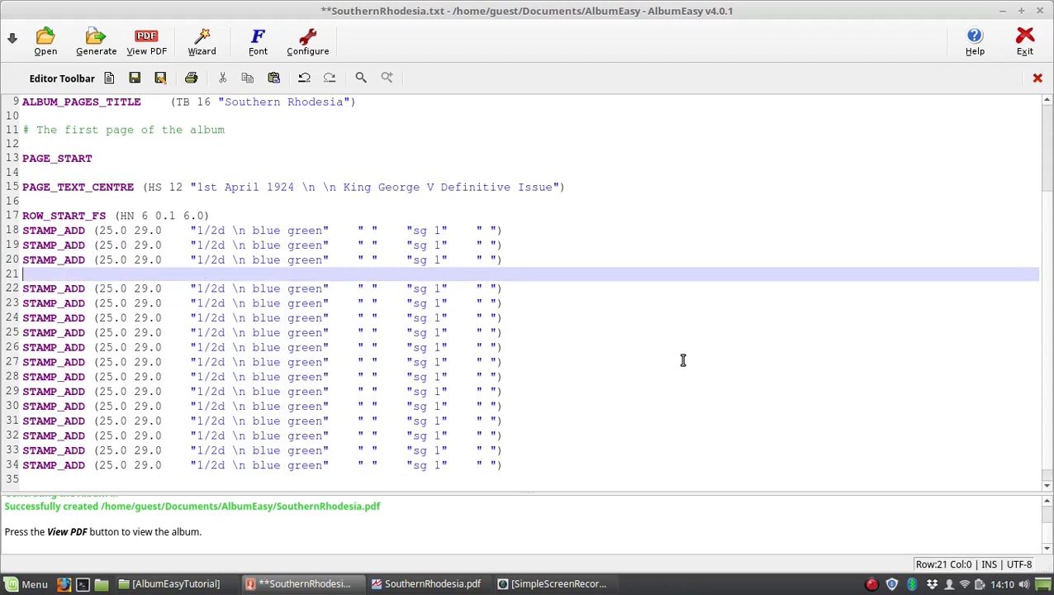
key(ctrl+v)
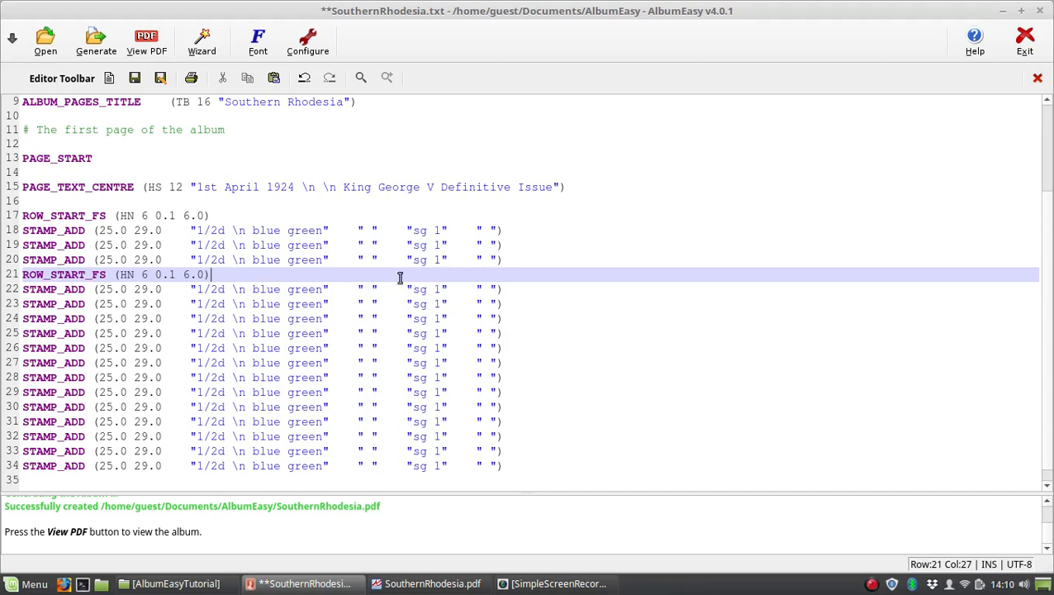
- Save the added second row start while regenerating the album, and view the two rows of boxes in the PDF
click(103, 60)
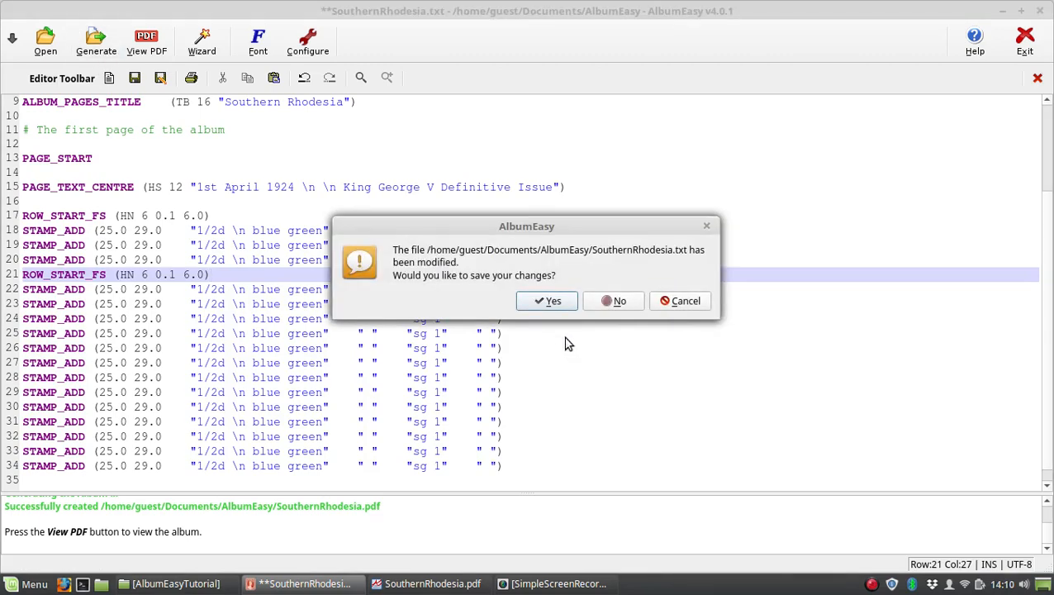
click(553, 302)
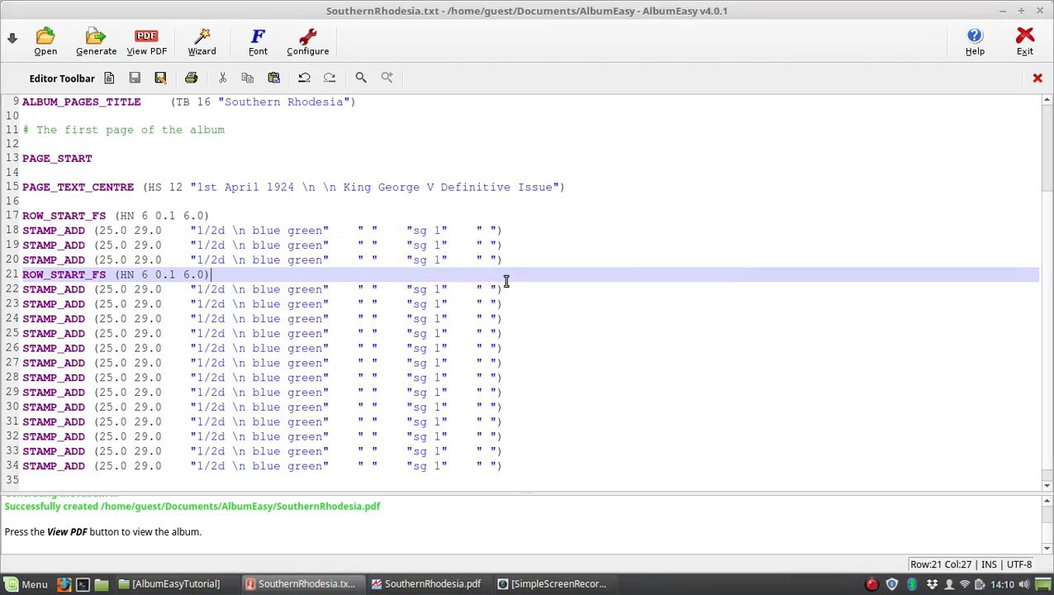
click(151, 46)
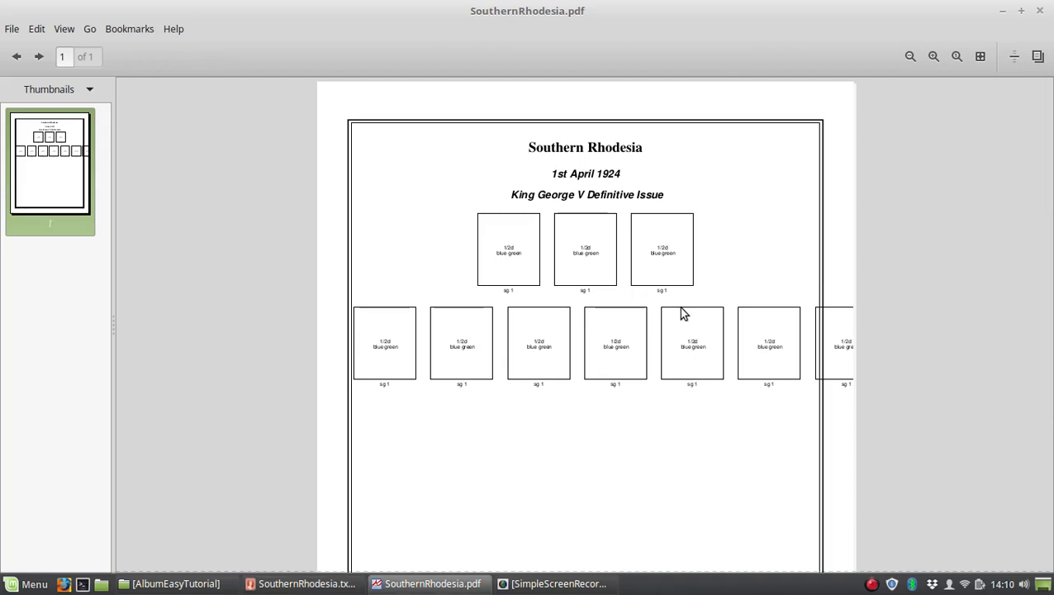
- Back in AlbumEasy, insert the copied ROW_START_FS line after four stamps of the second row to start a third row
key(alt+Tab)
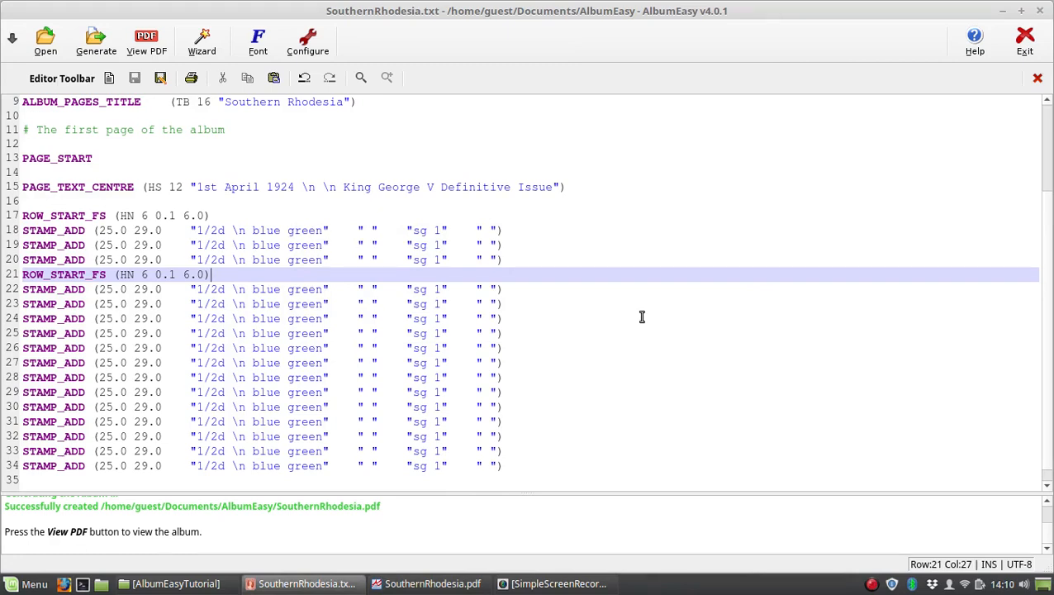
click(527, 289)
key(Down)
key(Down)
key(Down)
key(Down)
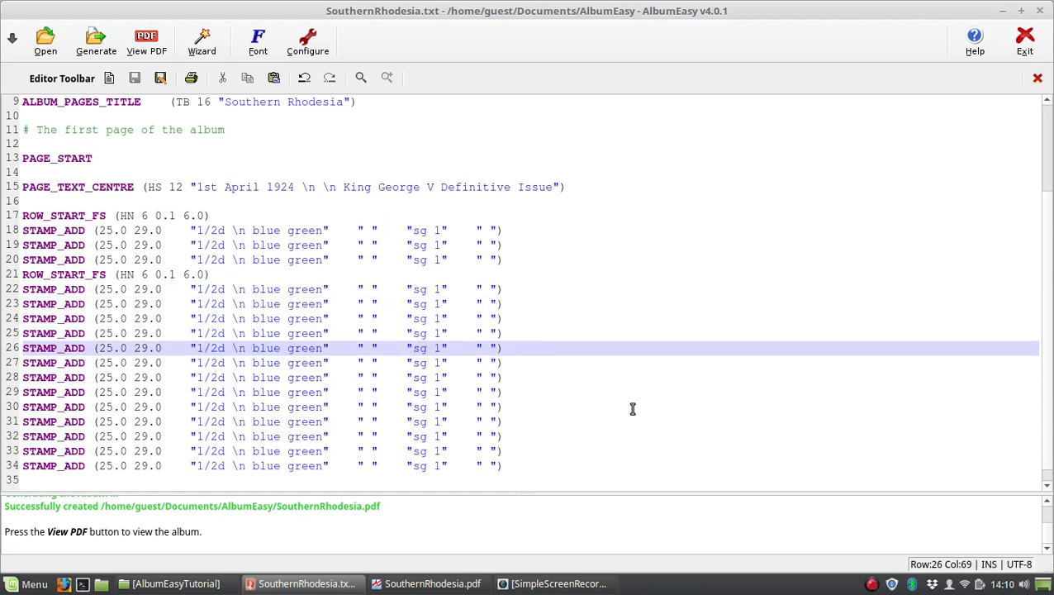
key(Home)
key(Return)
key(Up)
key(ctrl+v)
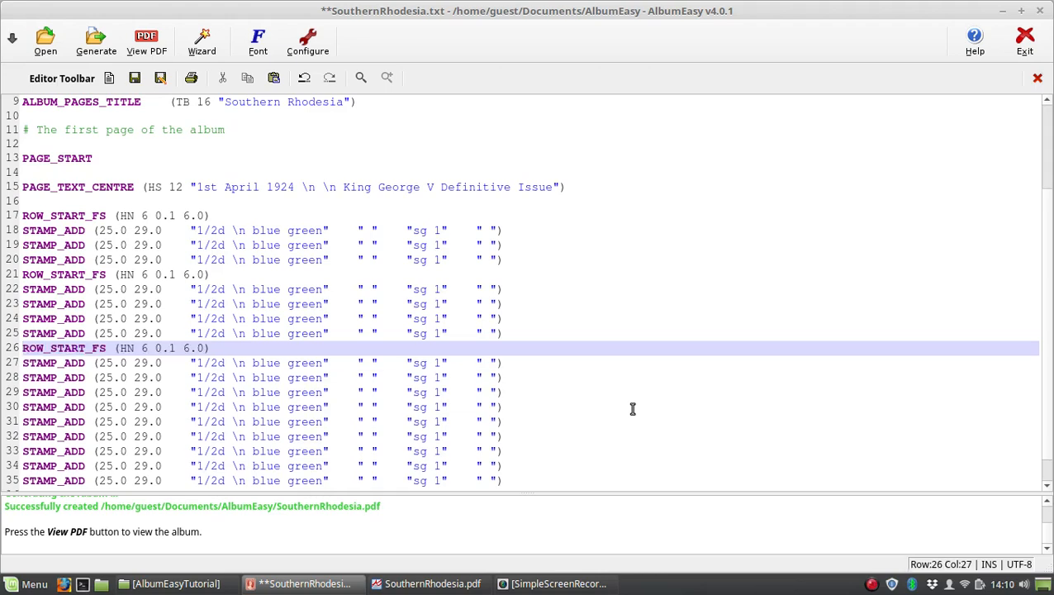
- Insert the copied ROW_START_FS line after four stamps of the third row to start a fourth row
key(Down)
key(Down)
key(Down)
key(Down)
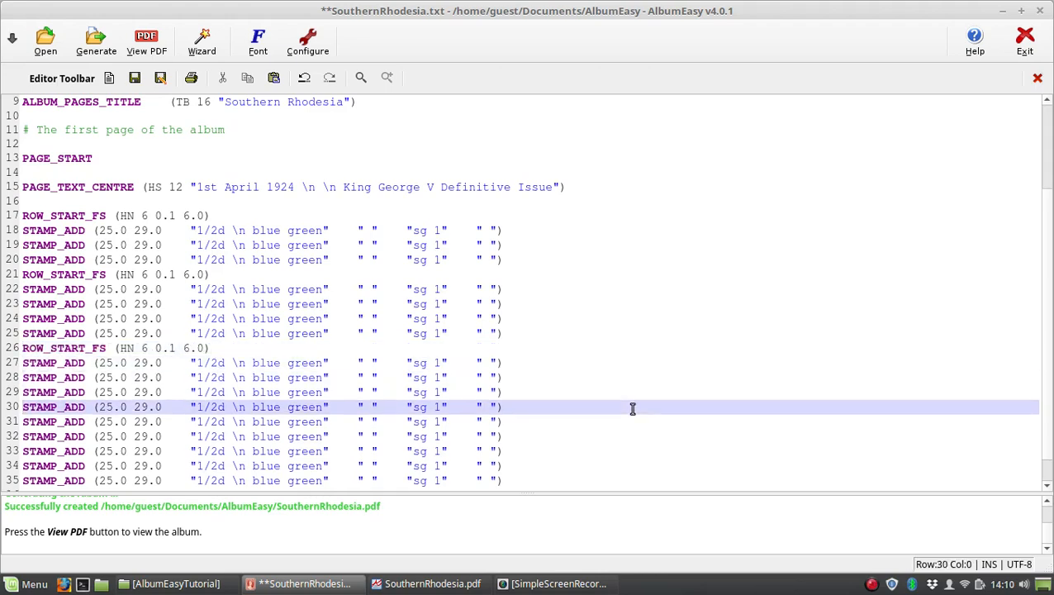
key(Return)
key(Up)
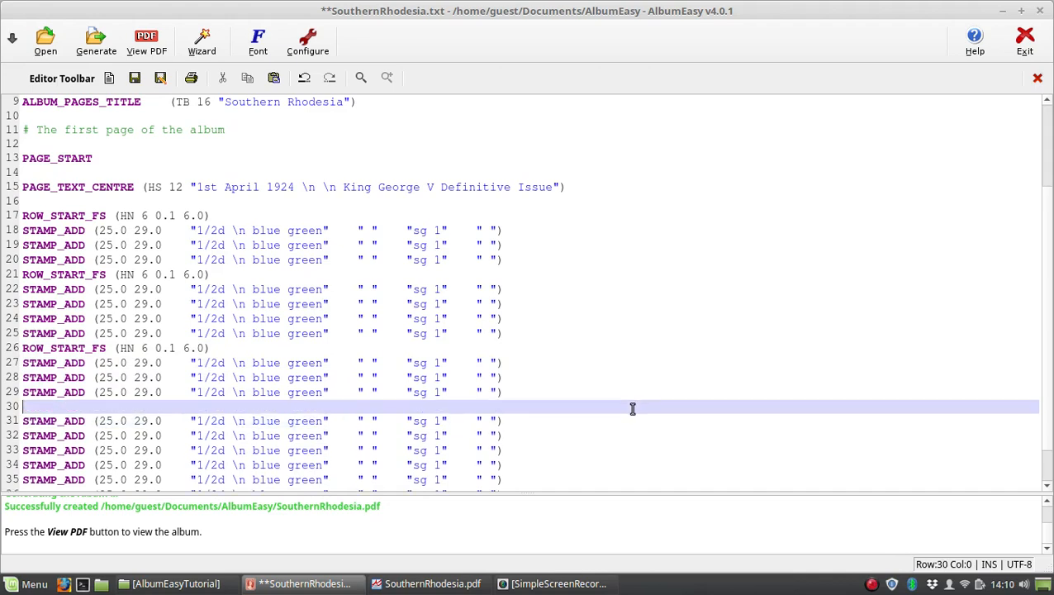
key(Delete)
key(Down)
key(Return)
key(Up)
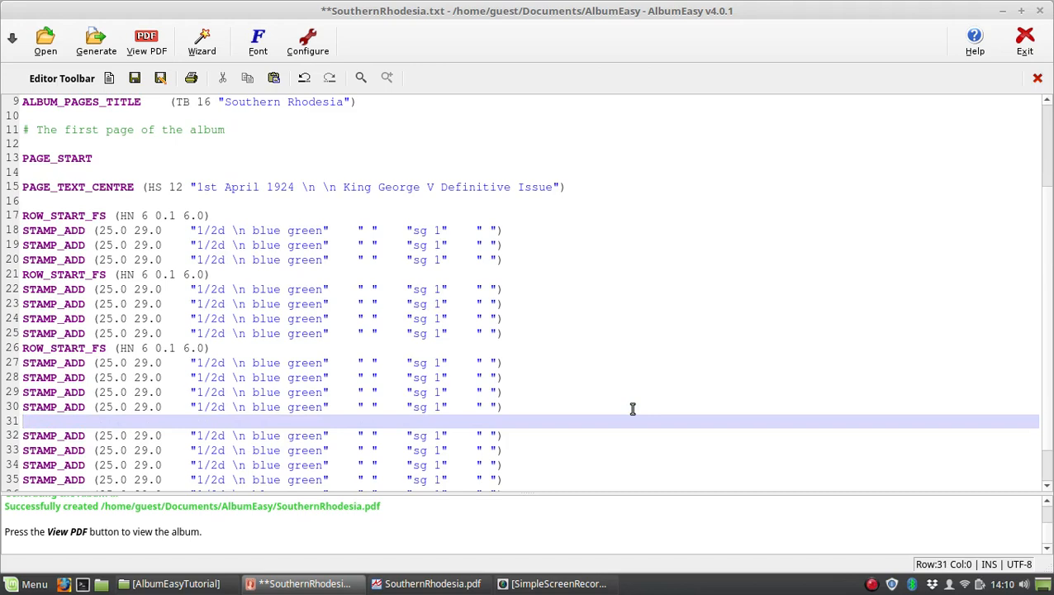
key(ctrl+v)
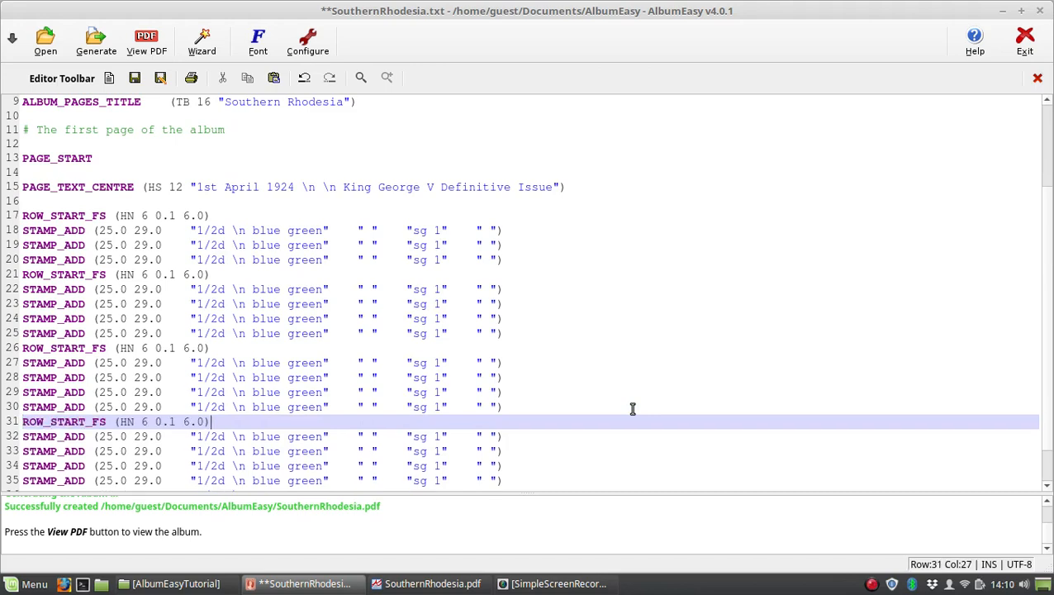
- Insert another ROW_START_FS (HN 6 0.1 6.0) line after three stamps of the fourth row, leaving two stamps in a fifth row
key(Down)
key(Down)
key(Down)
key(Down)
key(Down)
key(Down)
key(Up)
key(Up)
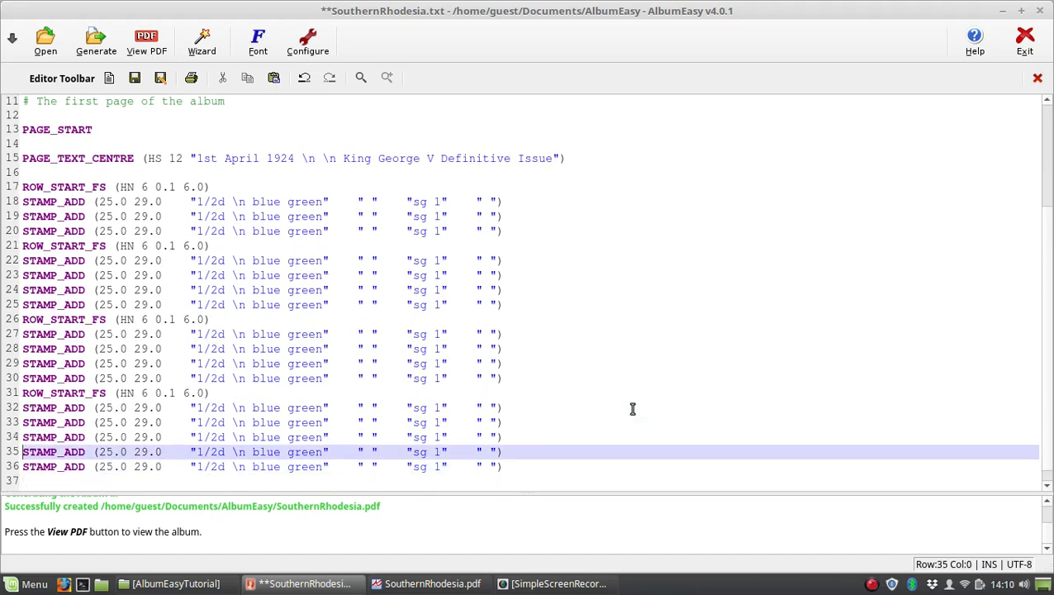
key(Return)
key(Up)
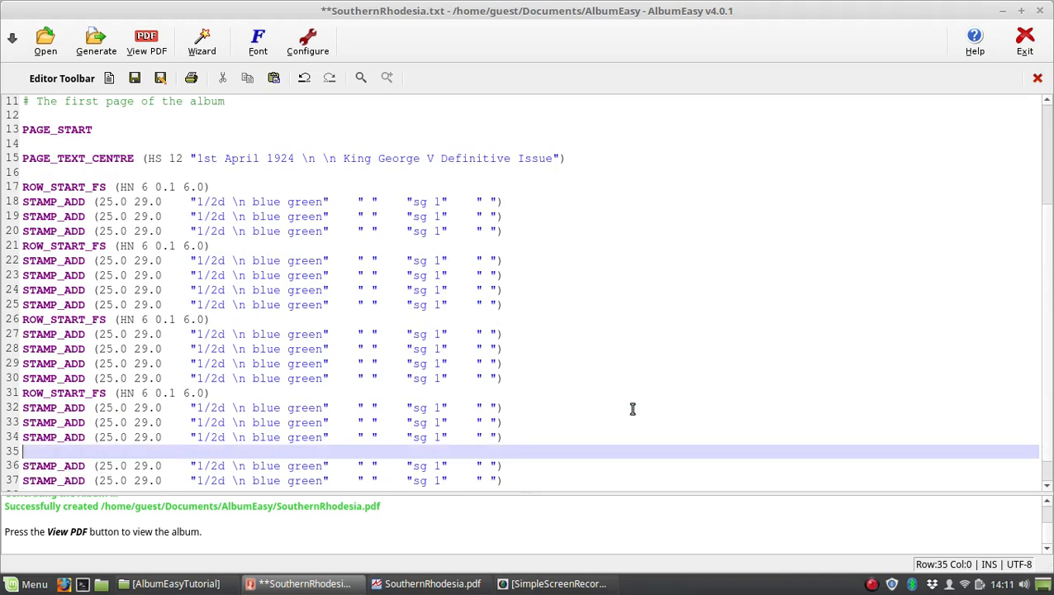
text(ROW_START_FS (HN 6 0.1 6.0))
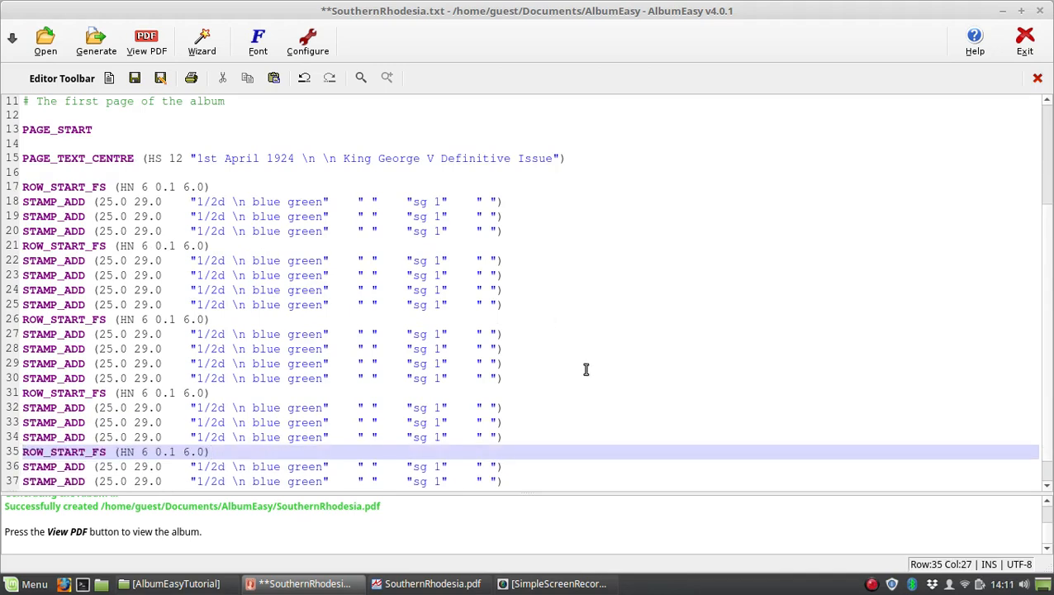
- Save the new row starts while regenerating the album, and examine the full page layout in the PDF
scroll(419, 380, down, 1)
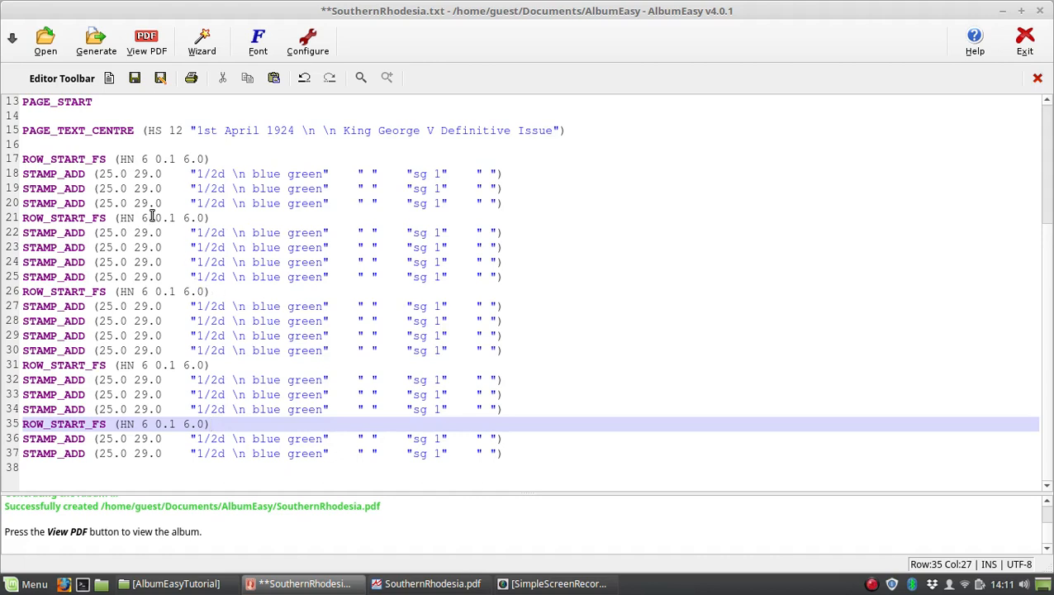
click(97, 43)
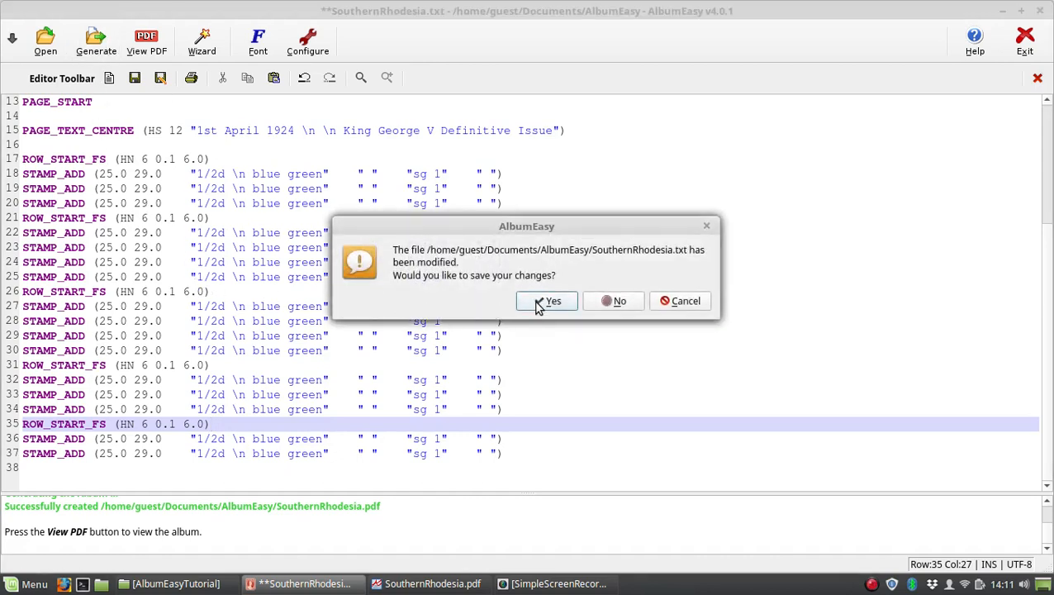
click(546, 302)
click(147, 43)
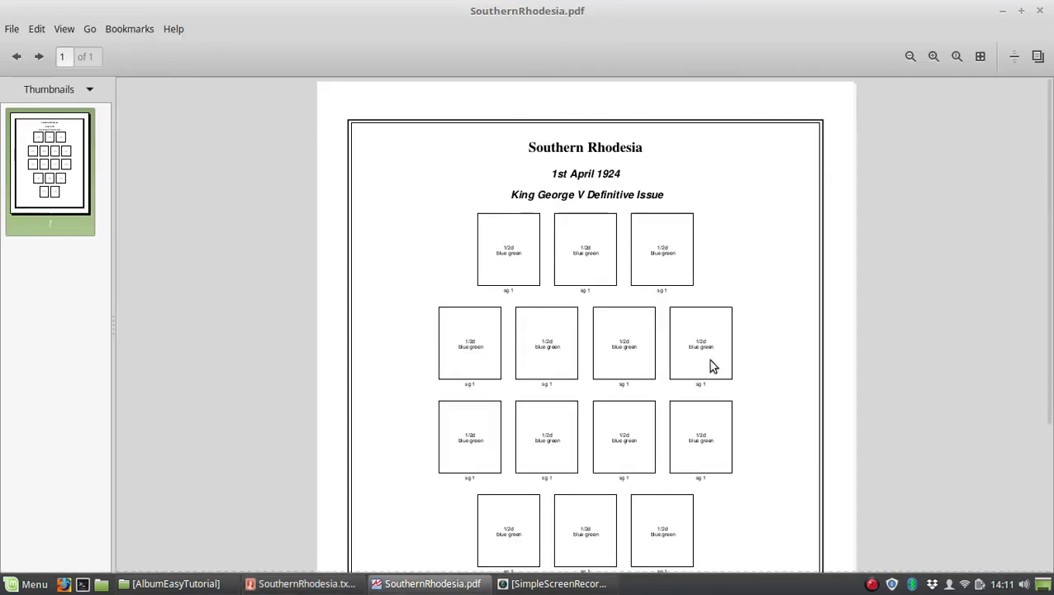
scroll(709, 365, down, 3)
scroll(721, 369, down, 1)
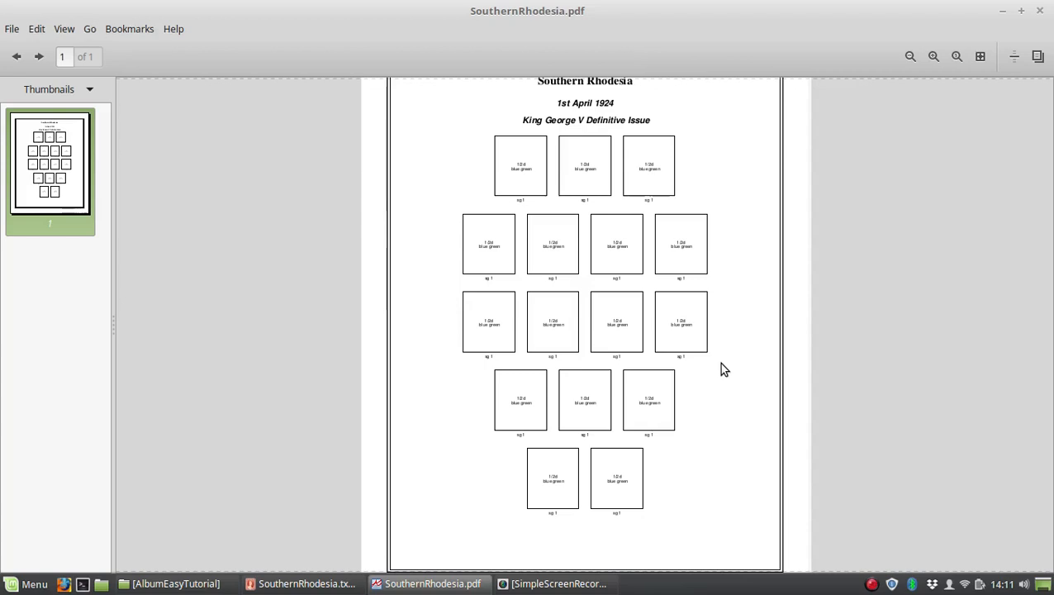
scroll(721, 364, down, 1)
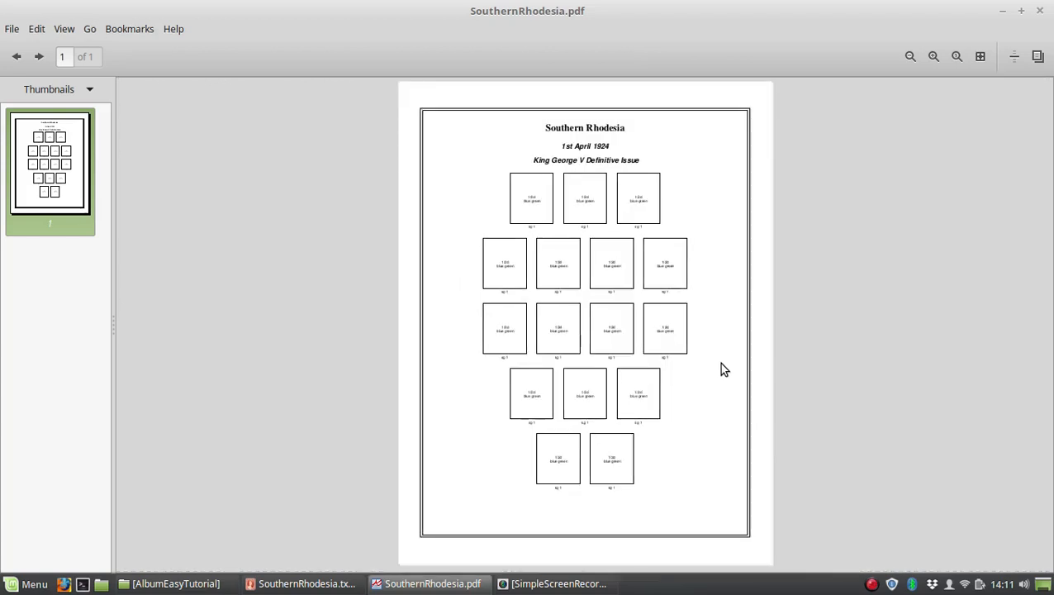
- Back in AlbumEasy, change the second STAMP_ADD line's box text to "1d \n rose" and its caption to "sg 2"
key(alt+Tab)
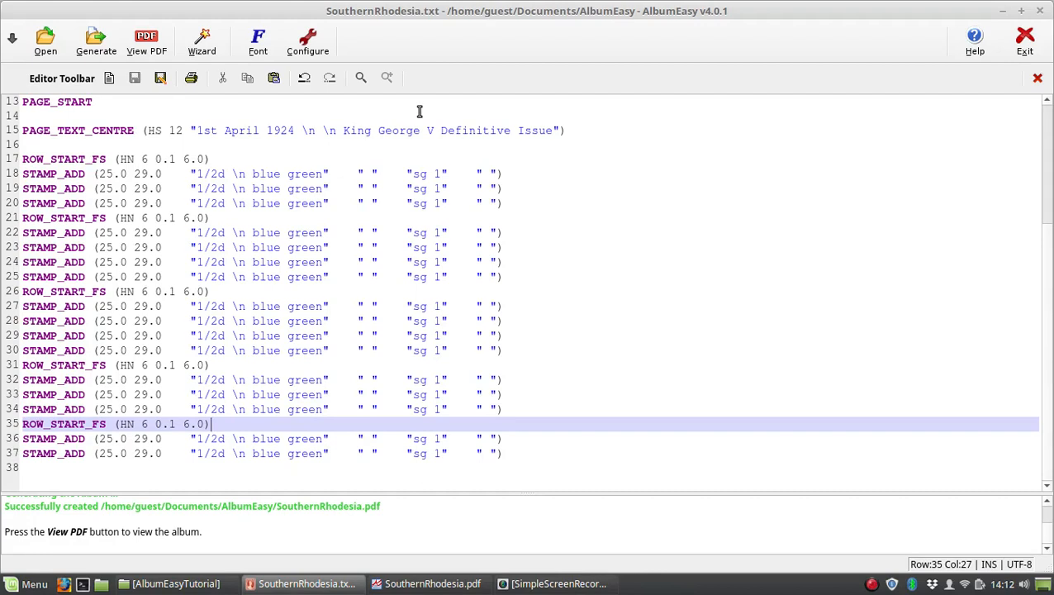
click(219, 189)
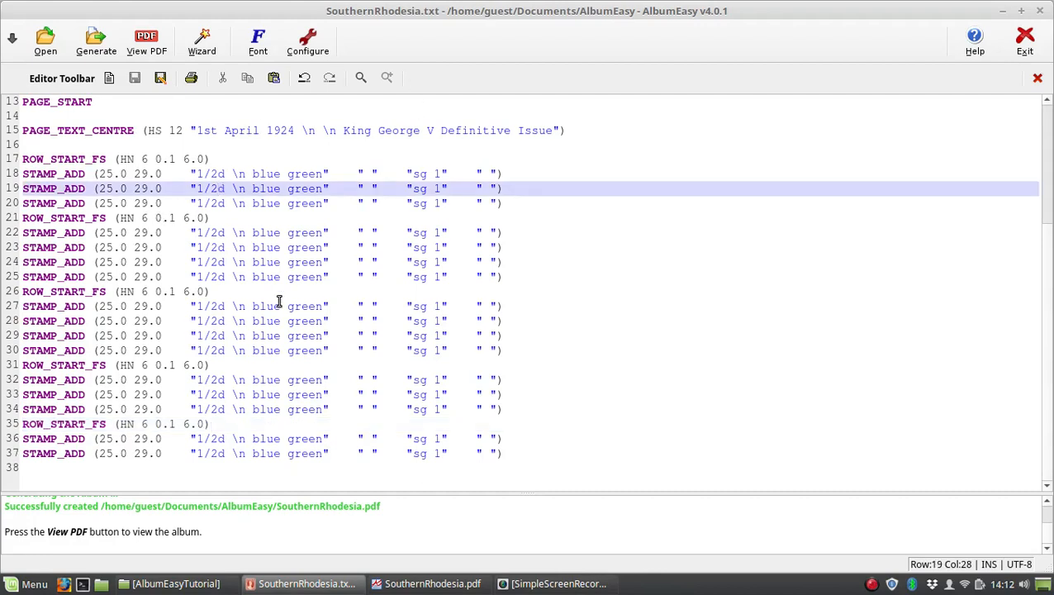
key(BackSpace)
key(BackSpace)
key(shift+Right)
key(shift+Right)
key(shift+Right)
key(shift+Right)
key(shift+Right)
key(shift+Right)
key(shift+Right)
key(shift+Right)
key(shift+Right)
key(shift+Right)
key(shift+Right)
text(rose)
key(Right)
key(Right)
key(Right)
key(Right)
key(Right)
key(Right)
key(Right)
key(Right)
key(Right)
key(Right)
key(Right)
key(Right)
key(Right)
key(Right)
key(Right)
key(Right)
key(Right)
key(Left)
key(shift+Left)
text(2)
- Change the denomination in the third STAMP_ADD line's box text to 1d
key(Down)
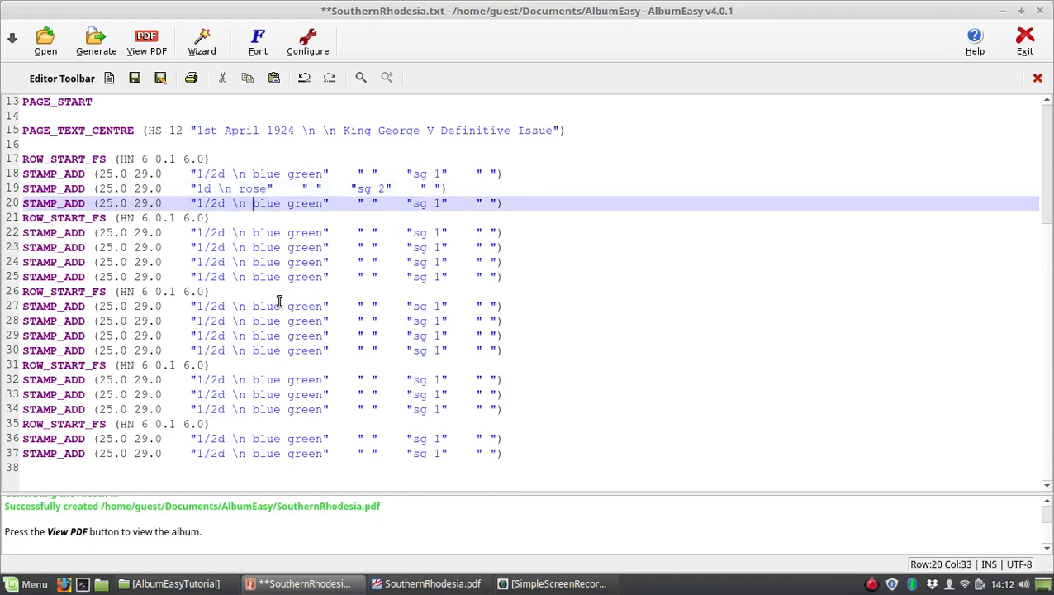
key(Left)
key(Left)
key(Left)
key(BackSpace)
key(BackSpace)
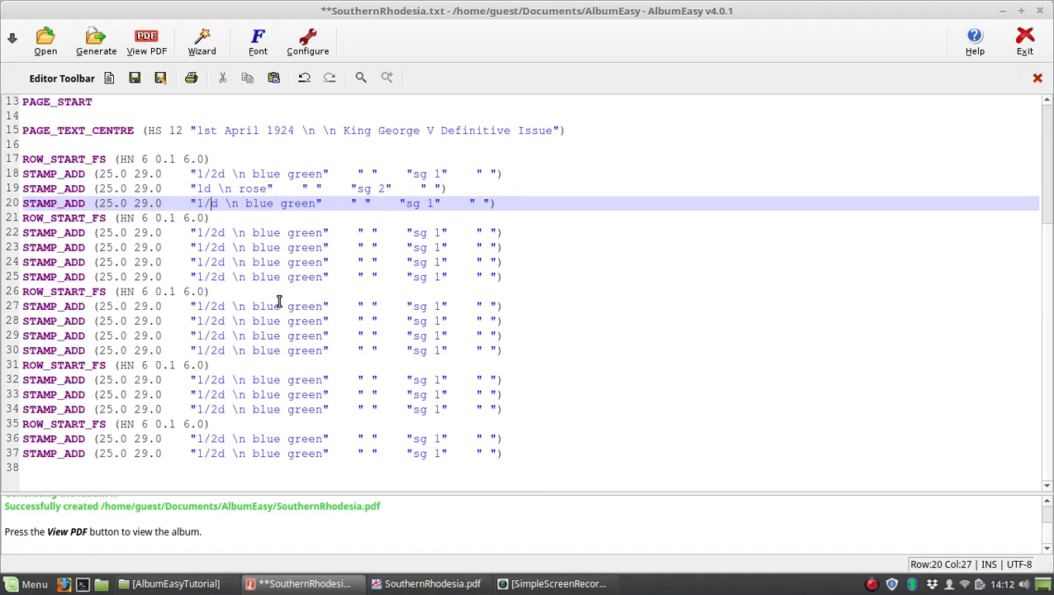
key(Right)
key(Right)
key(Right)
key(Right)
key(Right)
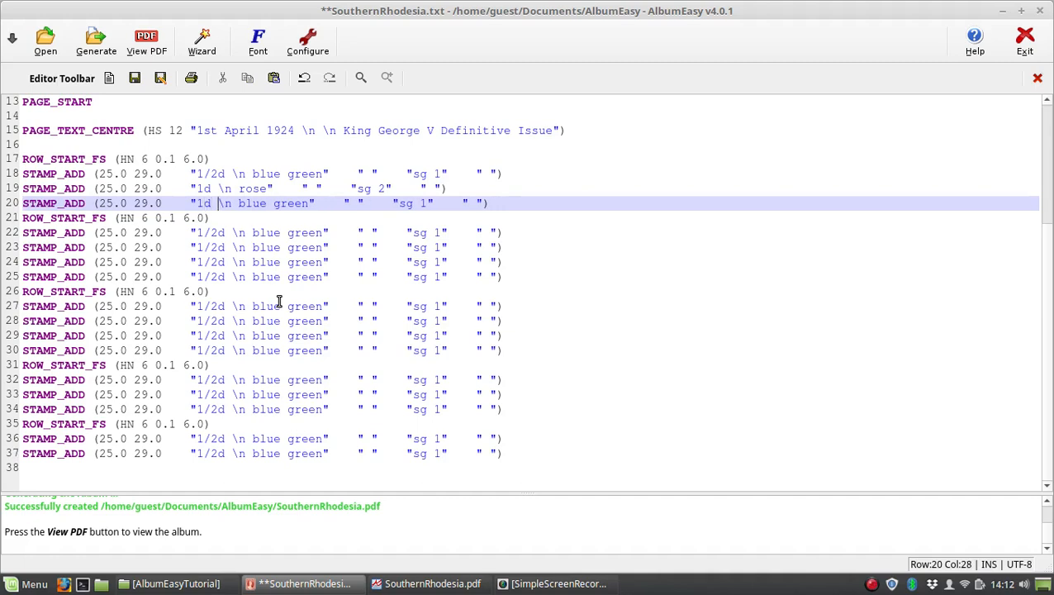
- Replace the colour in the third STAMP_ADD line's box text with "rose \n p 12 1/2"
key(shift+Right)
key(shift+Right)
key(shift+Right)
key(shift+Right)
key(shift+Right)
key(shift+Right)
key(shift+Right)
key(shift+Right)
key(shift+Right)
key(shift+Right)
key(shift+Right)
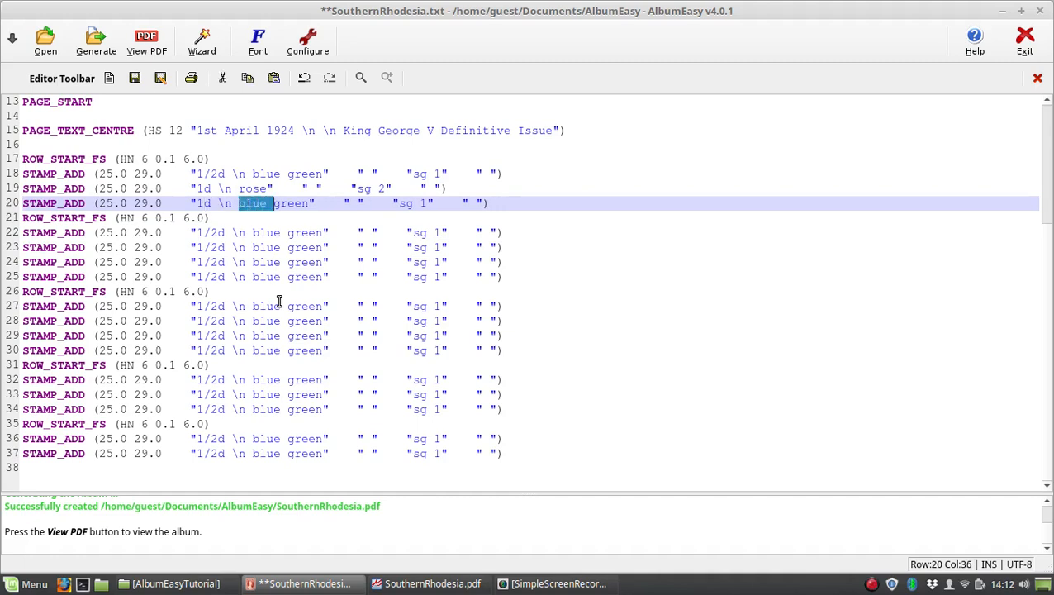
text(ros)
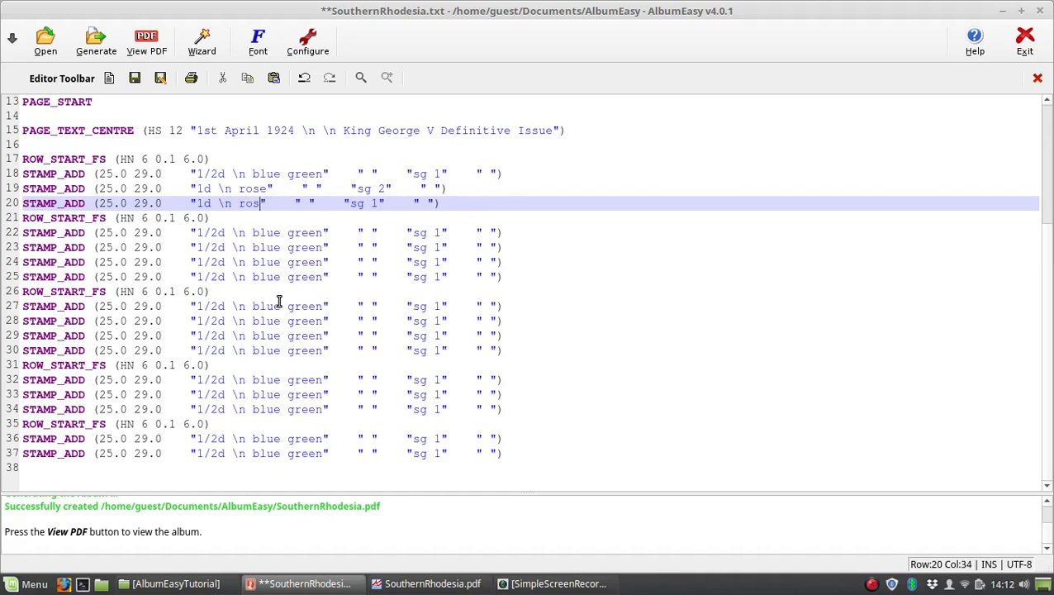
text(e)
text(\n p 12 1/2)
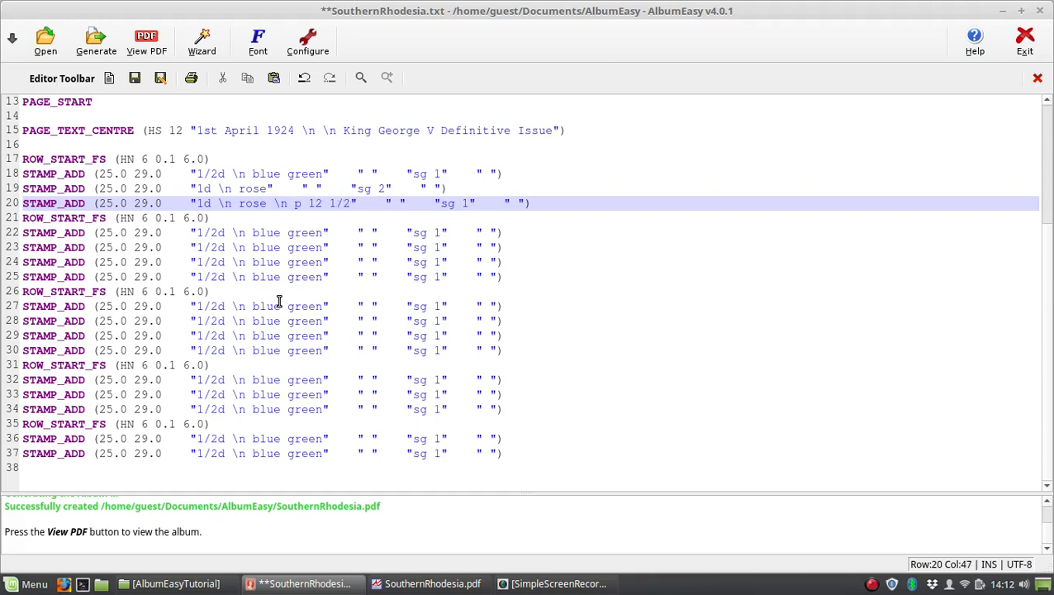
- Set the third STAMP_ADD line's caption to "sg 2c"
key(Right)
key(Right)
key(Right)
key(Right)
key(Right)
key(Right)
key(Right)
key(Right)
key(Right)
key(Right)
key(Right)
key(Right)
key(Right)
key(Right)
key(Right)
key(Right)
key(Right)
key(Right)
key(Left)
key(shift+Left)
text(2c)
- Save the stamp text edits while regenerating the album, and inspect the first row's texts in the PDF
click(93, 47)
click(545, 303)
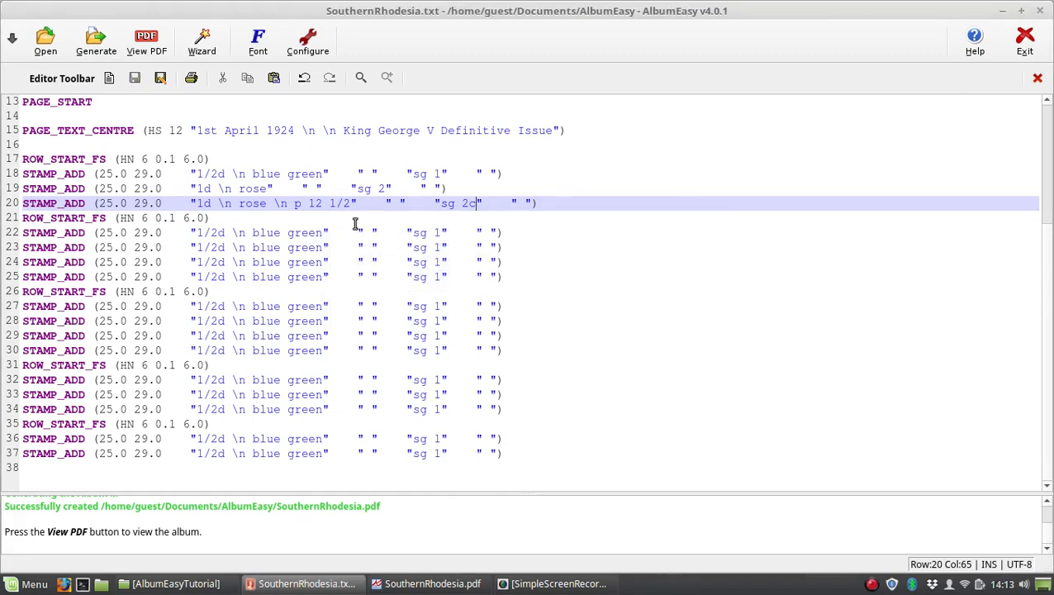
click(146, 45)
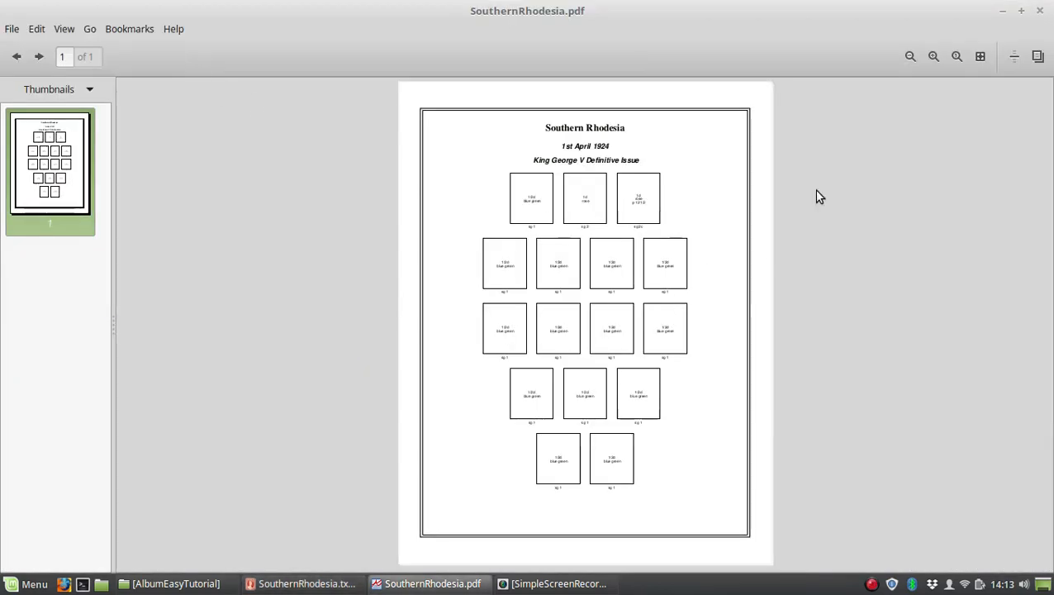
scroll(717, 243, up, 3)
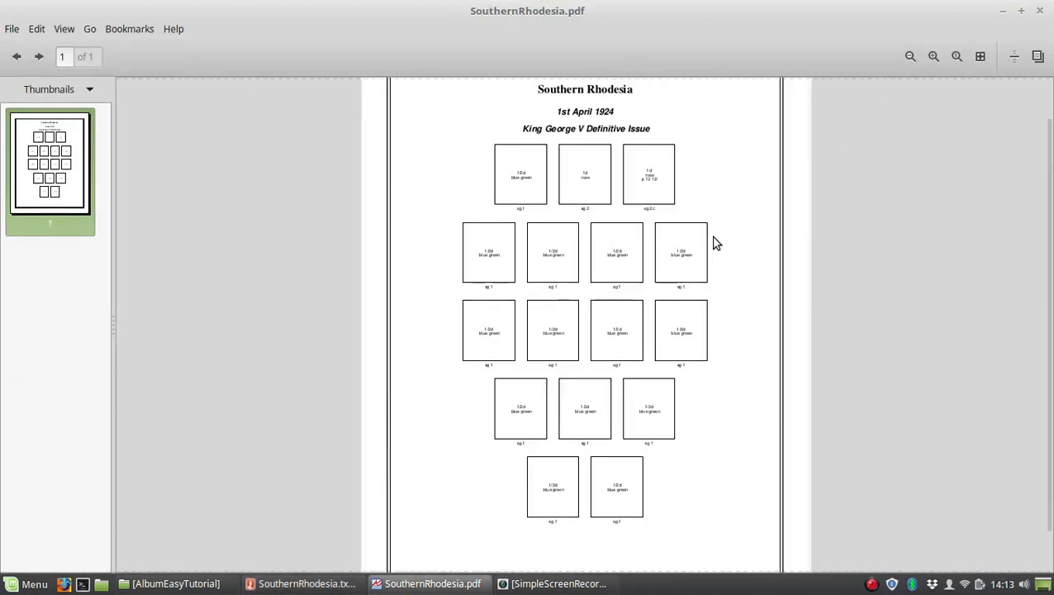
scroll(669, 232, up, 5)
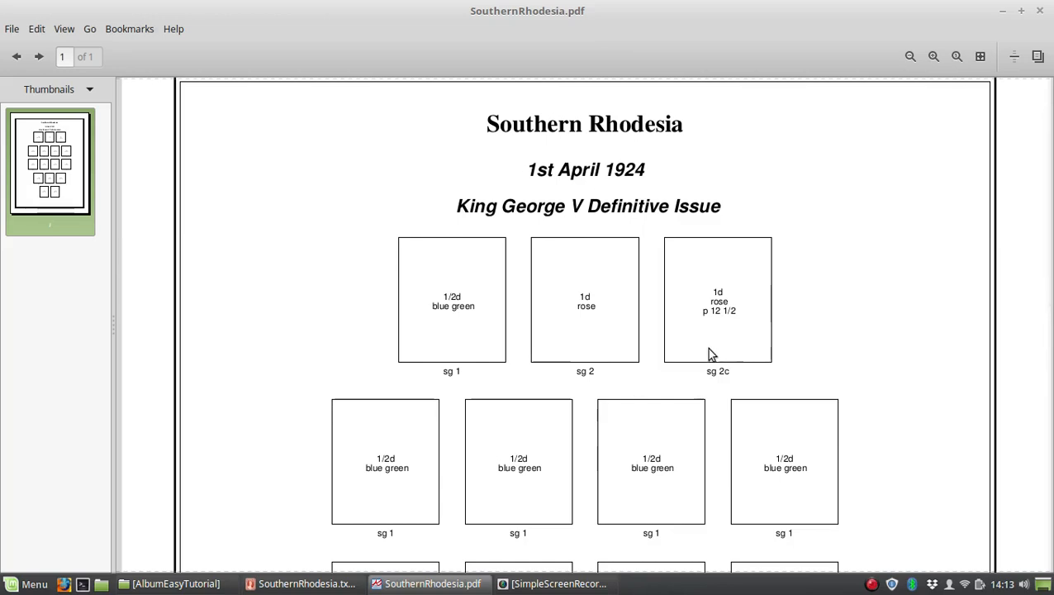
- Back in AlbumEasy, change the denomination of the second row's first stamp to 1 1/2d
key(alt+Tab)
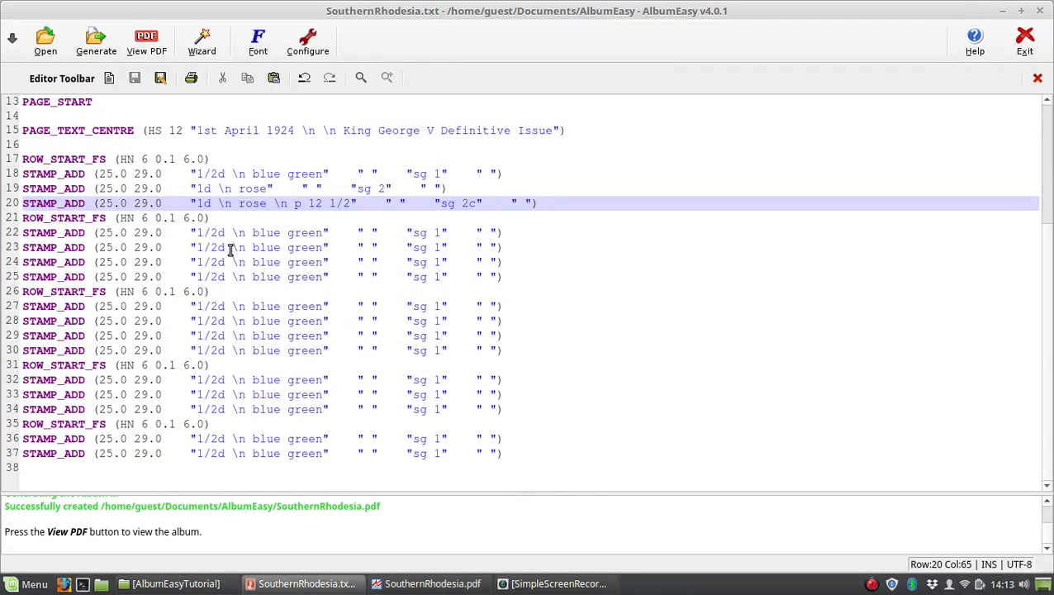
click(214, 233)
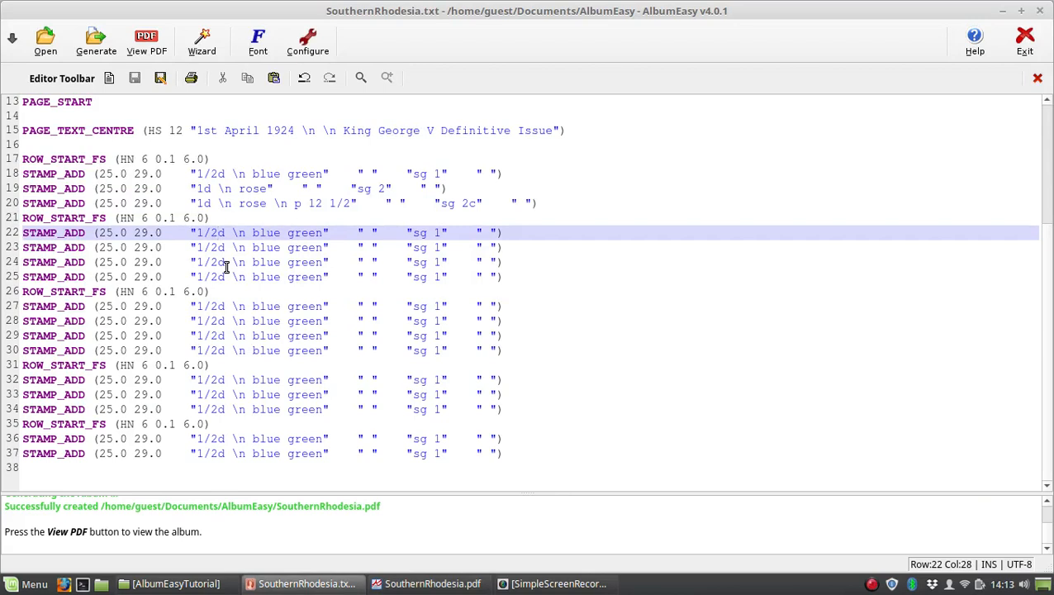
key(Left)
key(Left)
key(Left)
text(1)
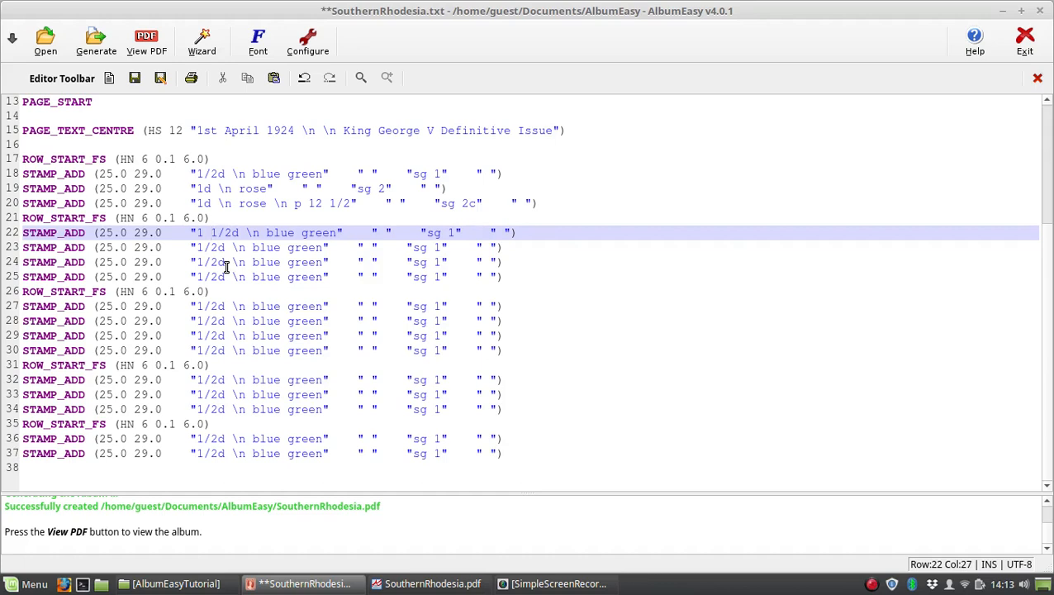
- Replace the colour name in the second row's first STAMP_ADD line with bistre
key(Right)
key(Right)
key(Right)
key(Right)
key(Right)
key(Right)
key(Right)
key(shift+Right)
key(shift+Right)
key(shift+Right)
key(shift+Right)
key(shift+Right)
key(shift+Right)
key(shift+Right)
key(shift+Right)
key(shift+Right)
key(shift+Right)
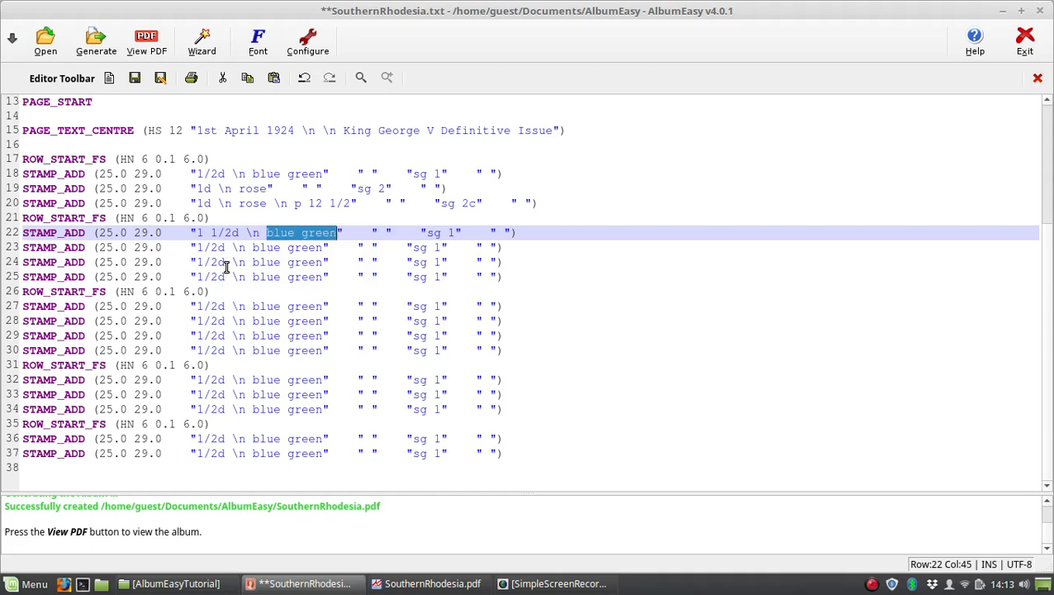
text(bistre)
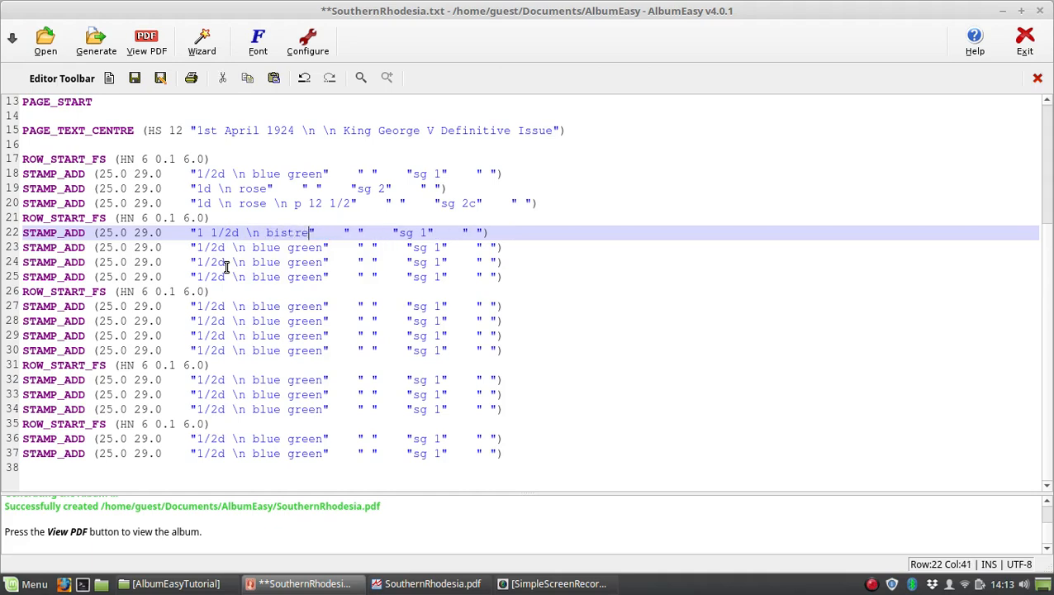
- Set the caption of the second row's first stamp to "sg 3"
key(Right)
key(Right)
key(Right)
key(Right)
key(Right)
key(Right)
key(Right)
key(Right)
key(Right)
key(Right)
key(Right)
key(Right)
key(Right)
key(Right)
key(Right)
key(Left)
key(shift+Left)
text(3)
- Pad the STAMP_ADD lines 18, 19 and 22 with spacing so their text columns align with line 20
click(291, 188)
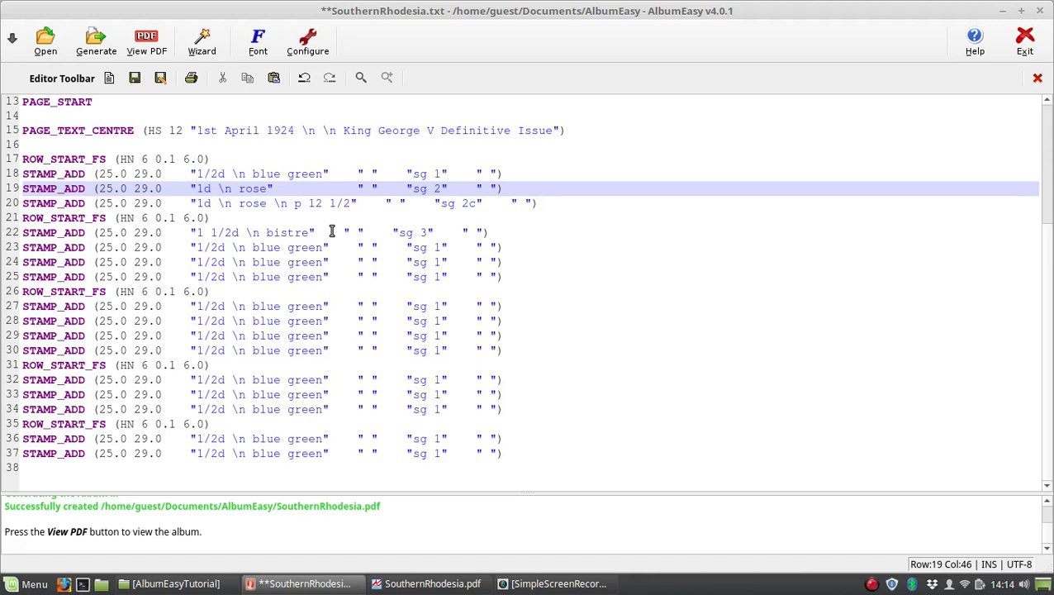
key(Up)
key(Left)
key(Left)
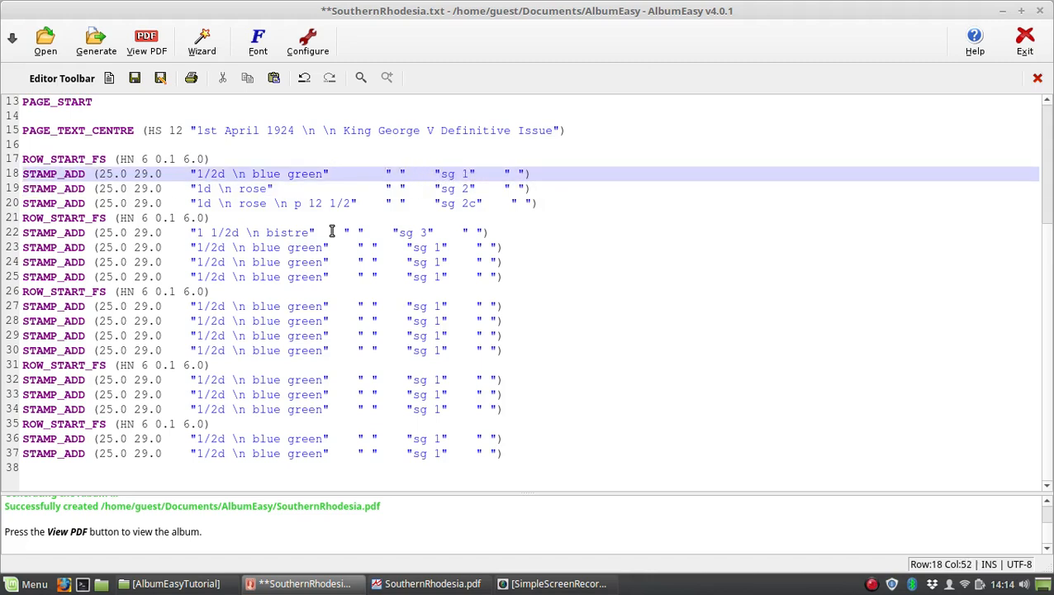
key(Down)
key(Down)
key(Down)
key(Down)
key(Left)
key(Left)
key(Left)
key(Left)
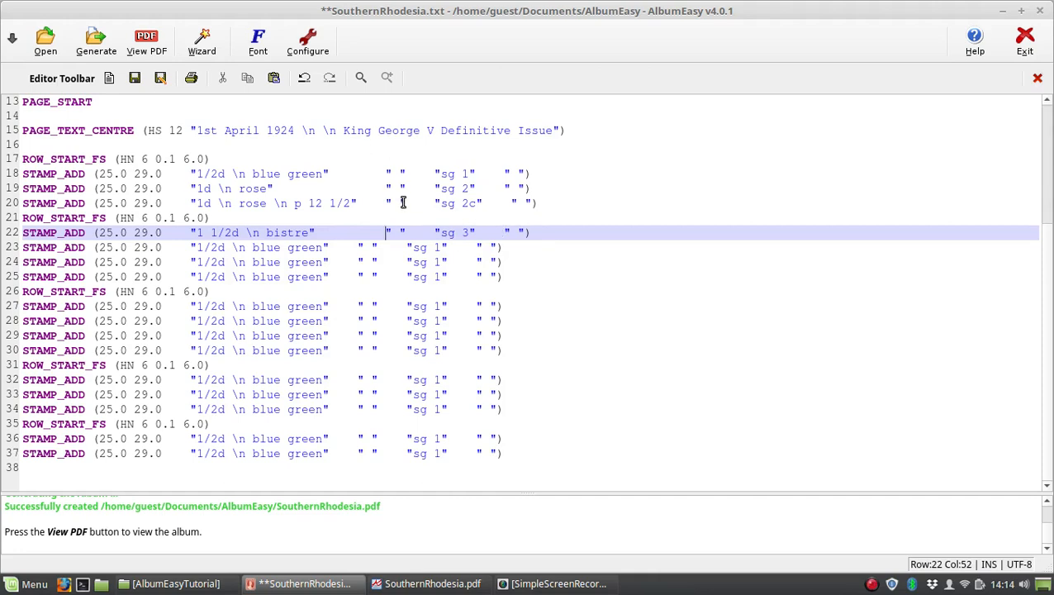
- Save the bistre stamp and alignment edits while regenerating the album, and open the updated PDF
click(115, 47)
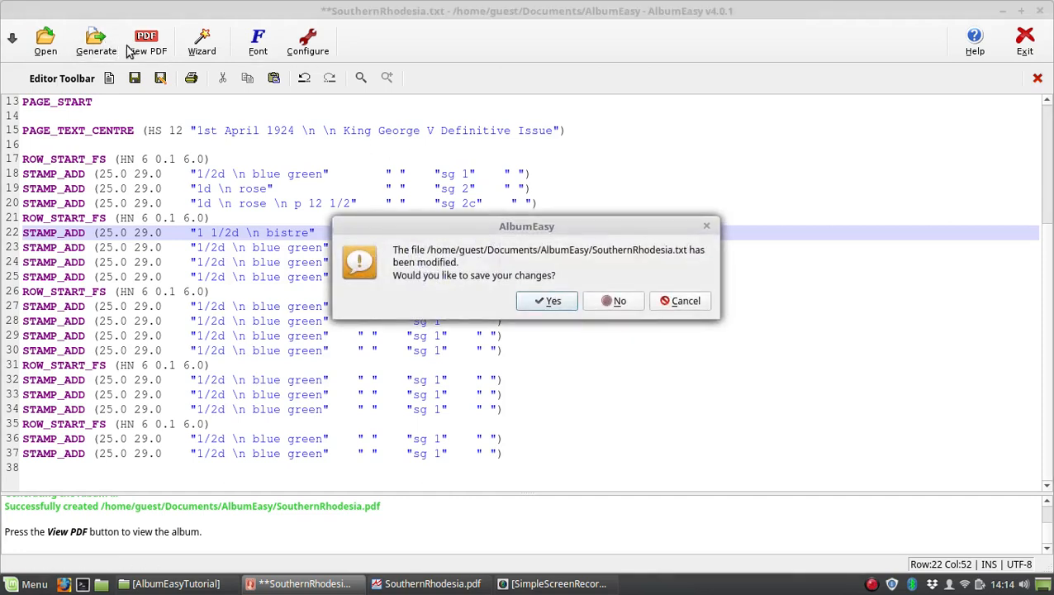
click(546, 301)
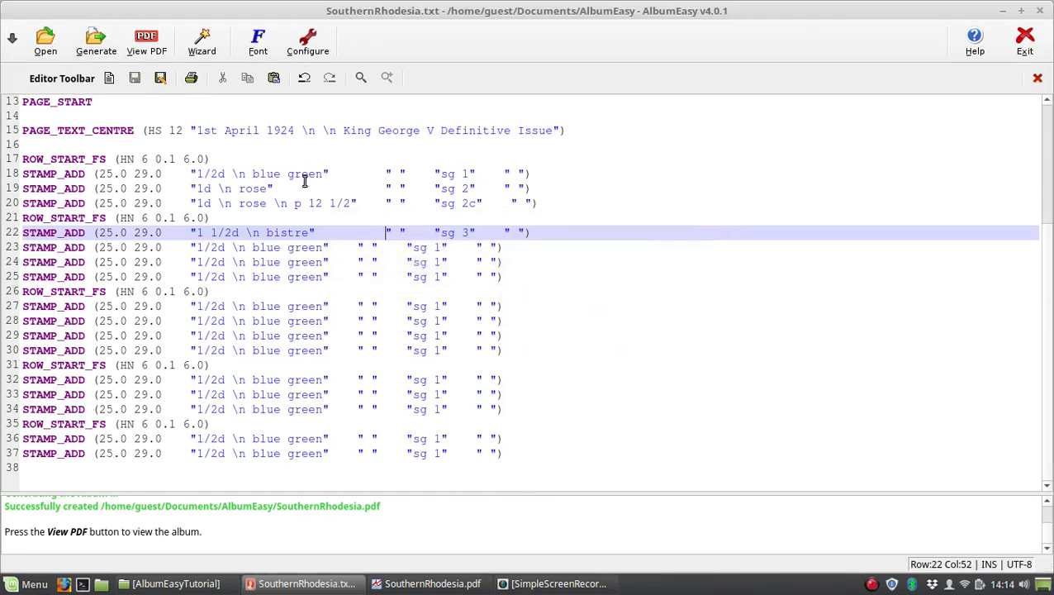
click(146, 43)
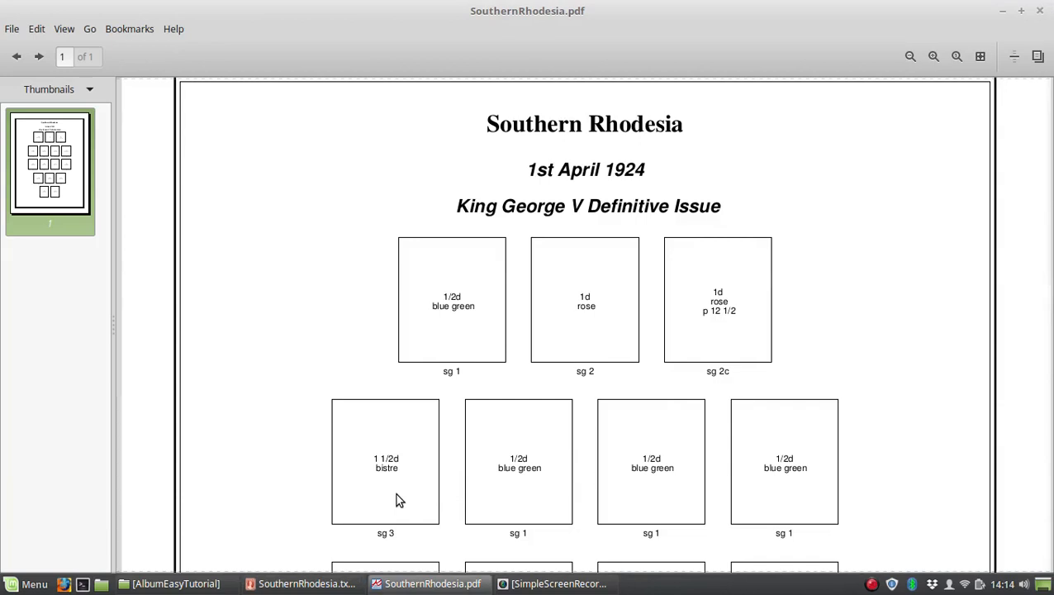
- Compare the script with the PDF, and examine the whole album page layout
key(alt+Tab)
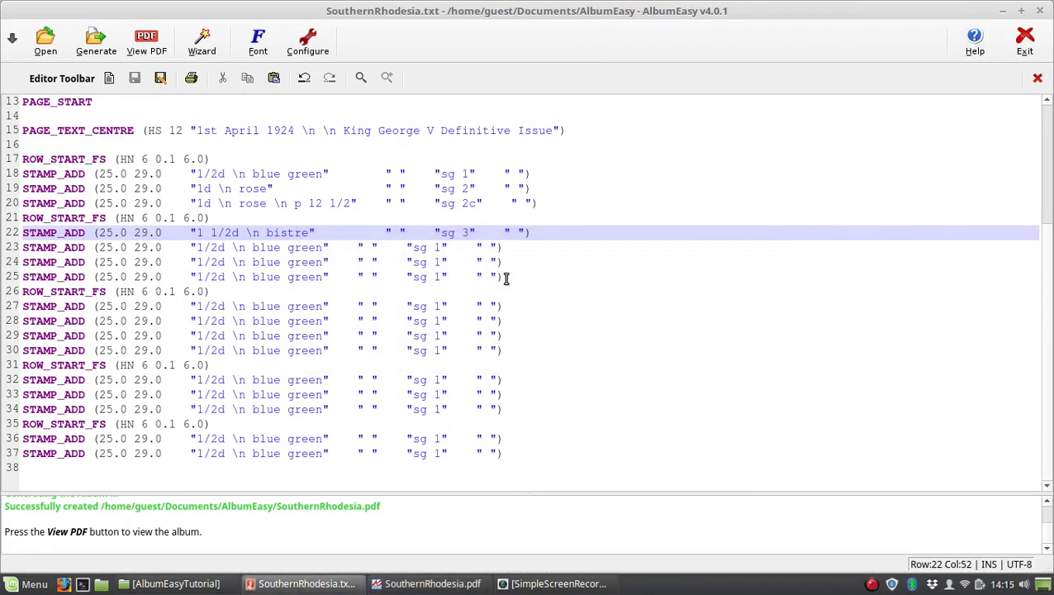
key(alt+Tab)
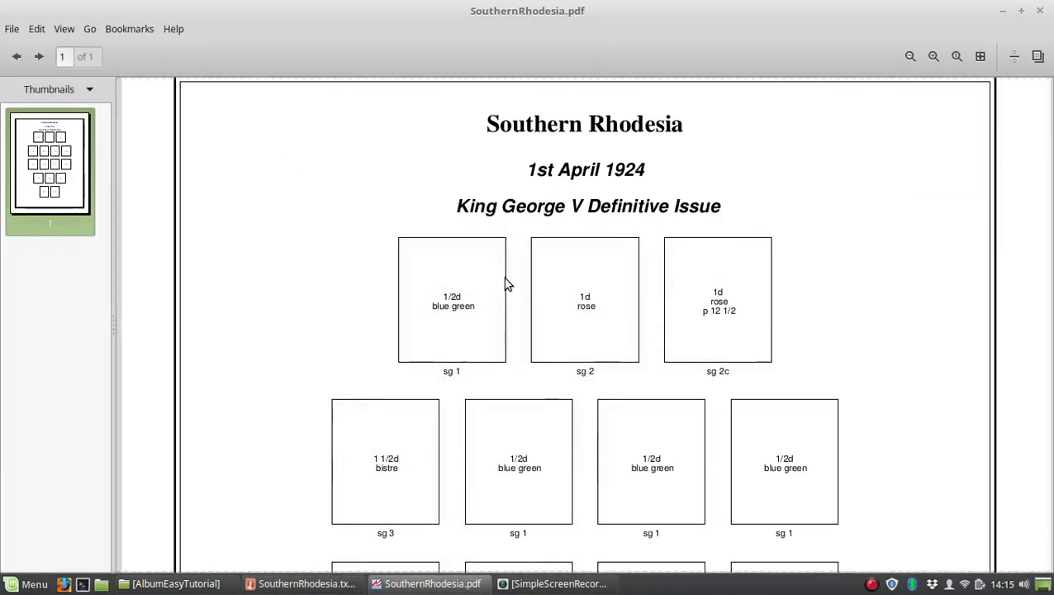
key(ctrl+minus)
key(ctrl+minus)
key(ctrl+minus)
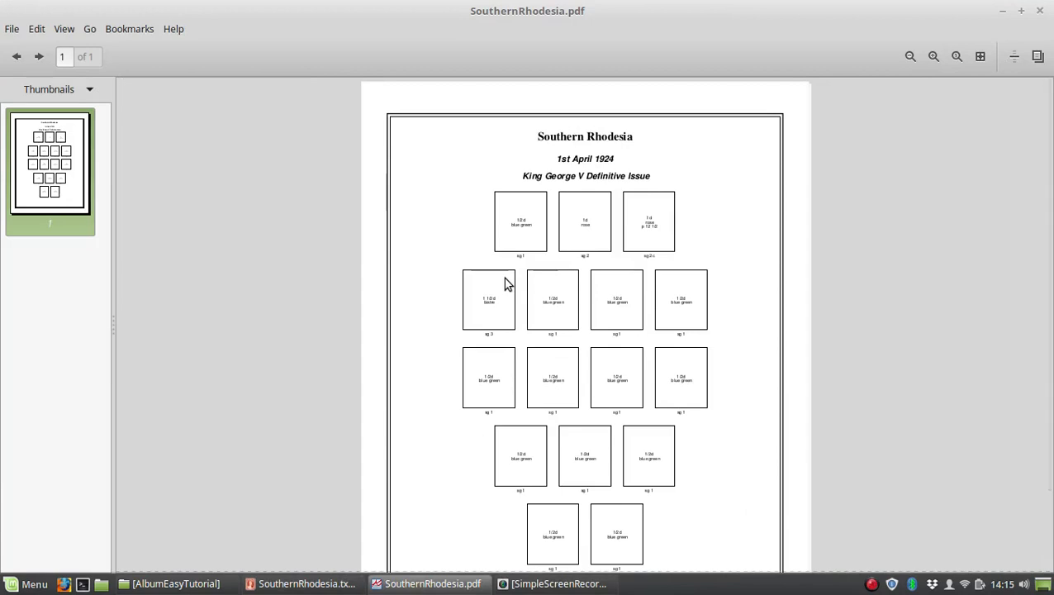
key(ctrl+minus)
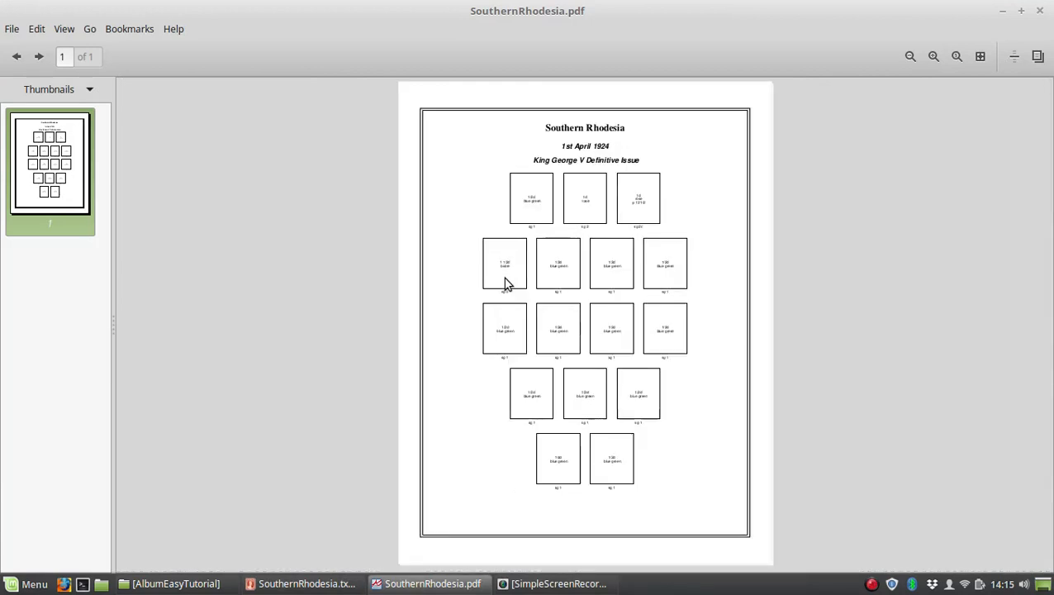
- Back in the AlbumEasy script, set the ALBUM_PAGES_SIZE values on line 2 to 210 and 297
key(alt+Tab)
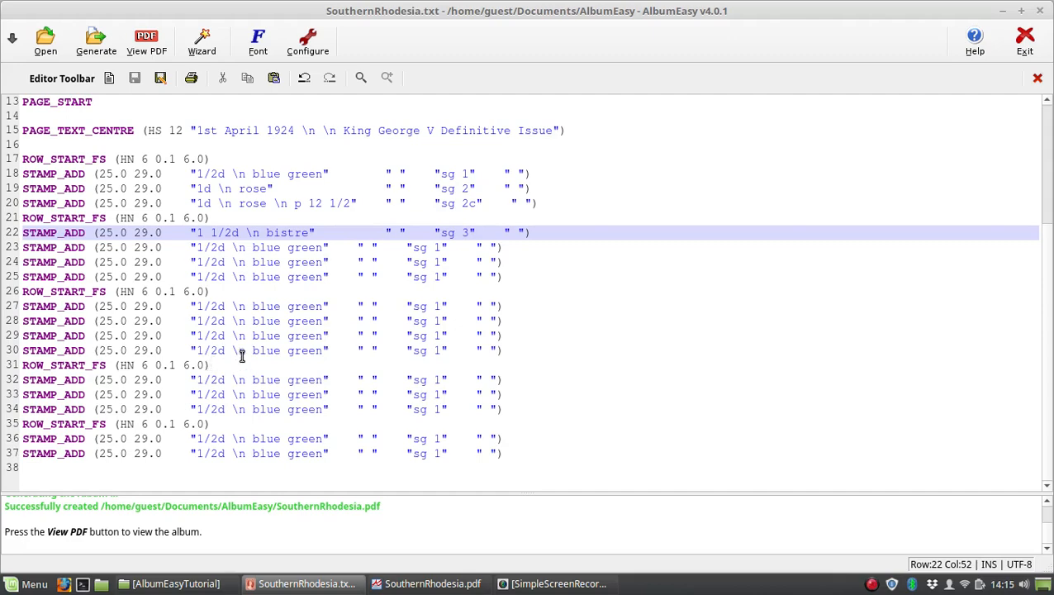
scroll(247, 350, up, 4)
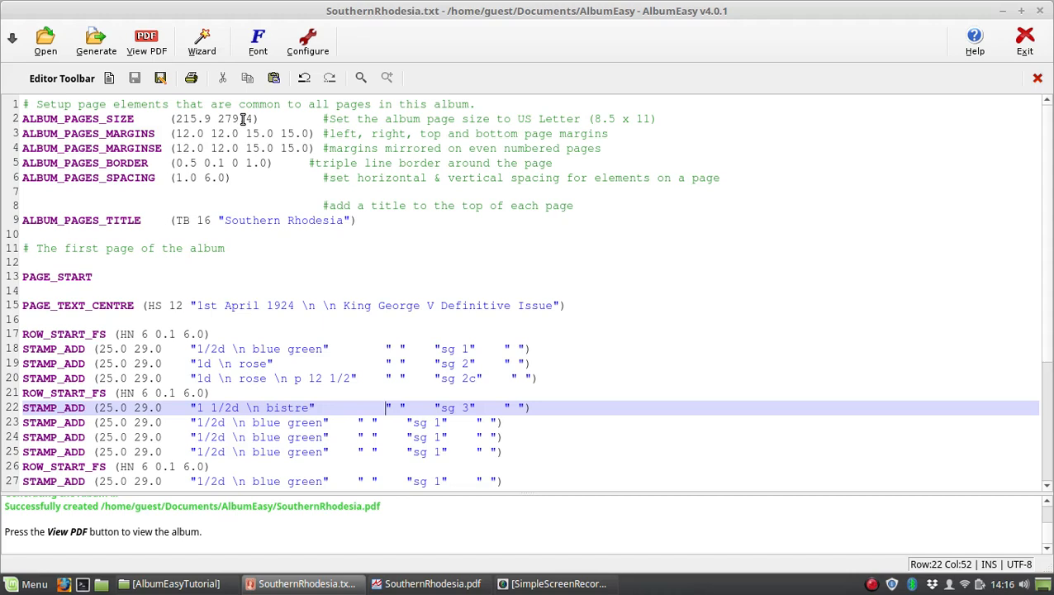
click(174, 119)
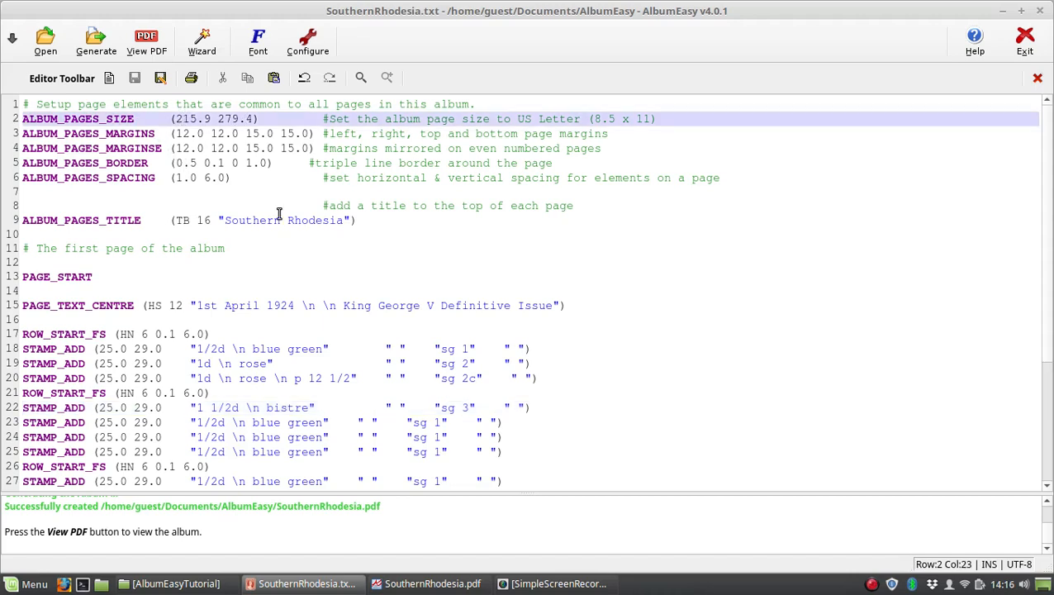
key(shift+Right)
key(shift+Right)
key(shift+Right)
key(shift+Right)
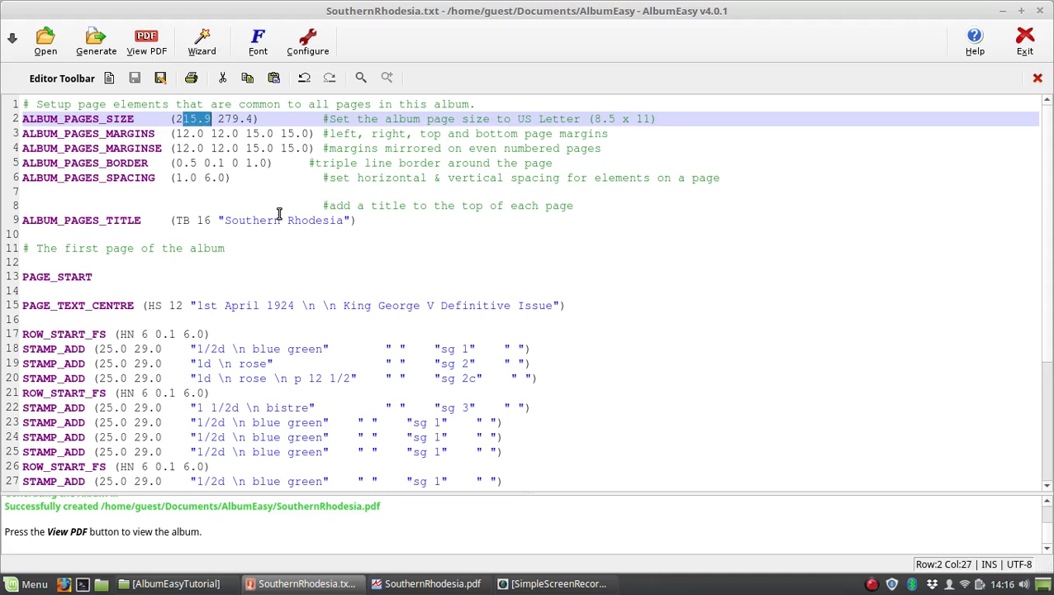
text(10)
key(Right)
key(Right)
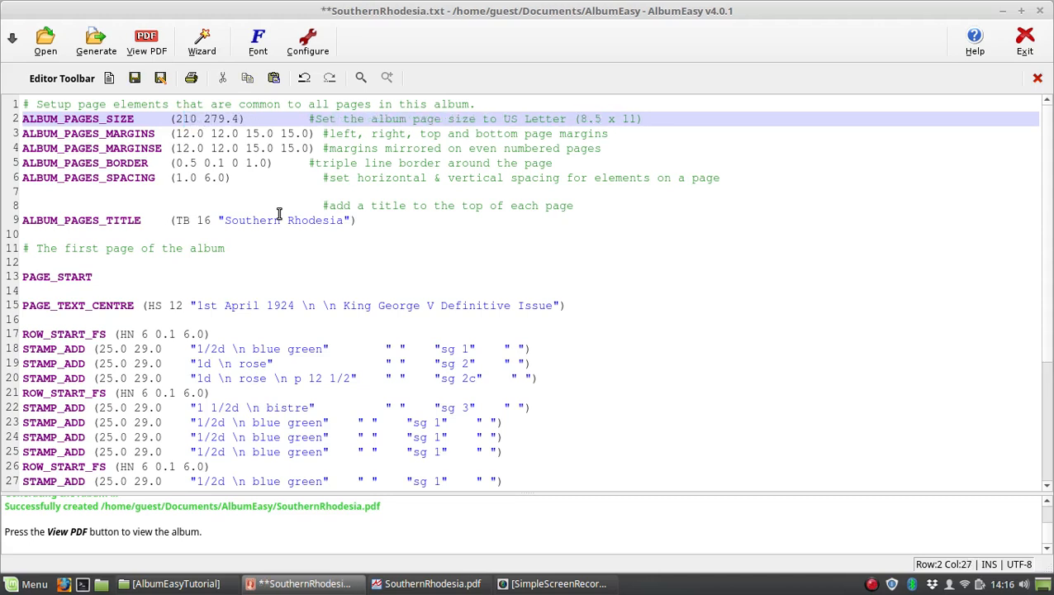
key(shift+Right)
key(shift+Right)
key(shift+Right)
key(shift+Right)
text(97)
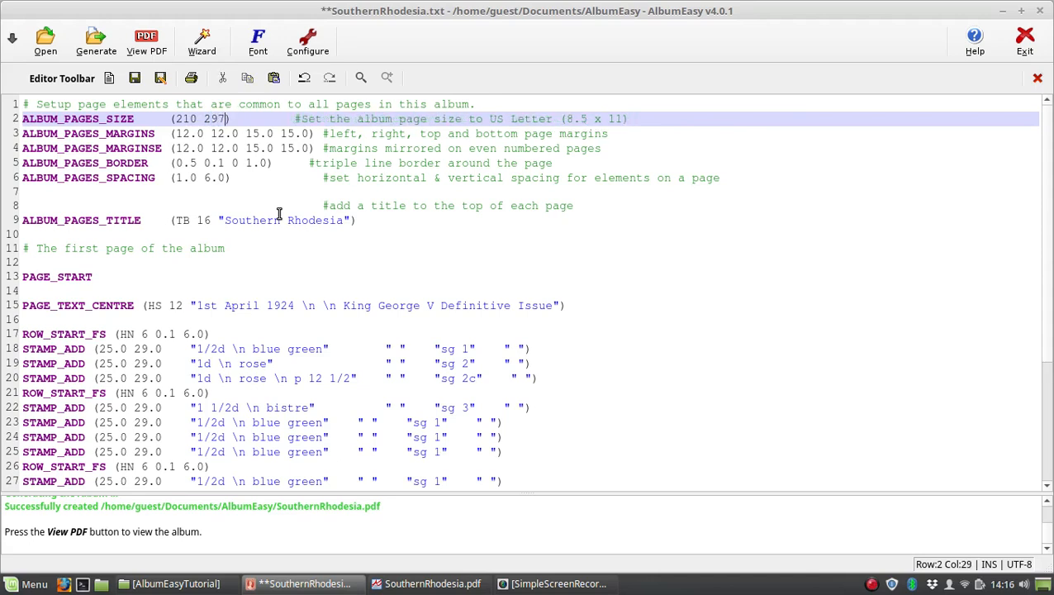
- Save the page size change while regenerating the album, and open the resulting PDF
click(92, 48)
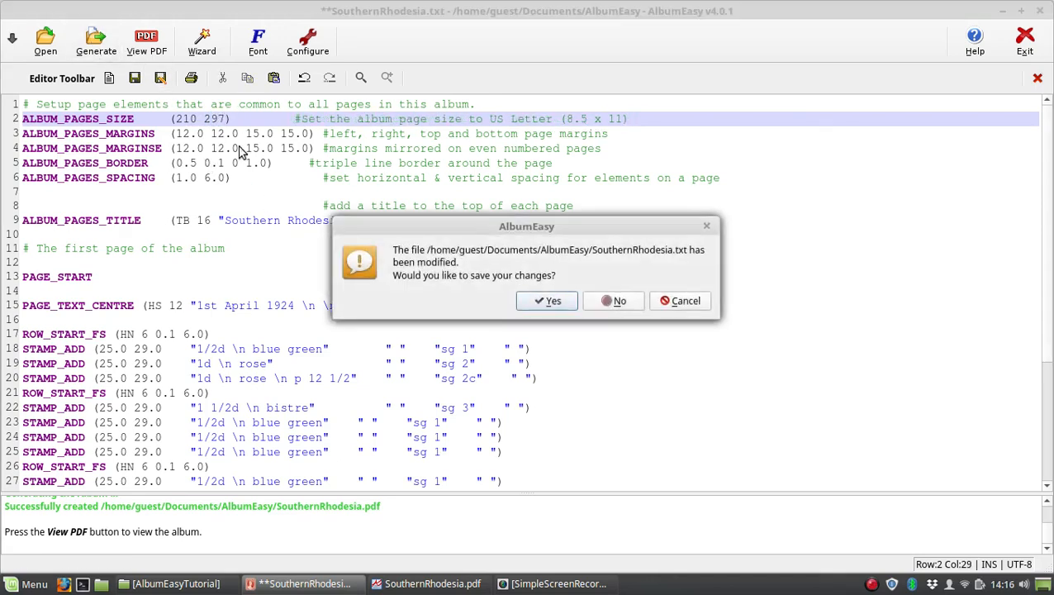
click(548, 301)
click(154, 48)
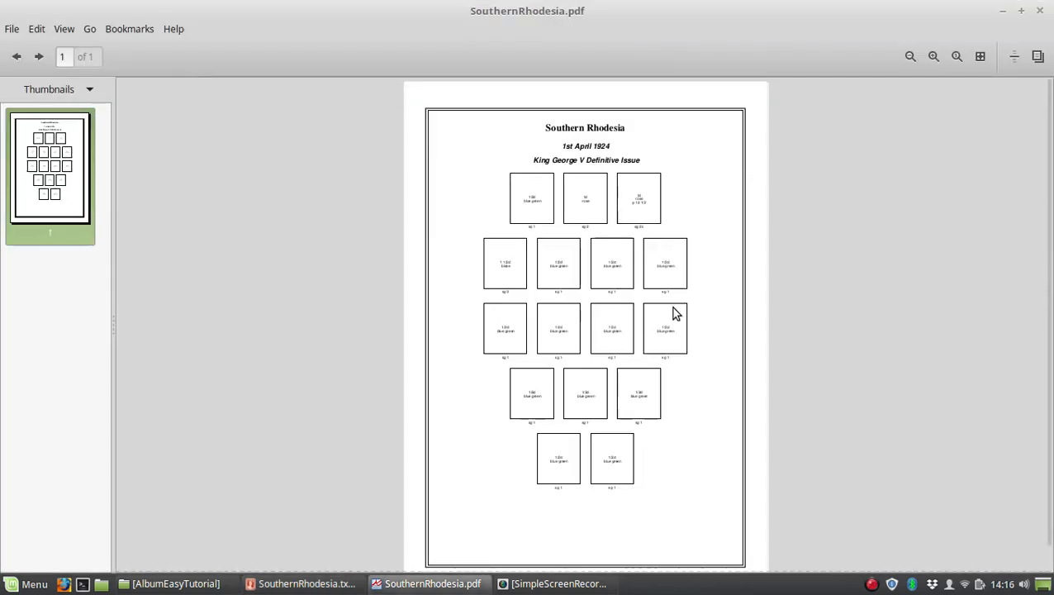